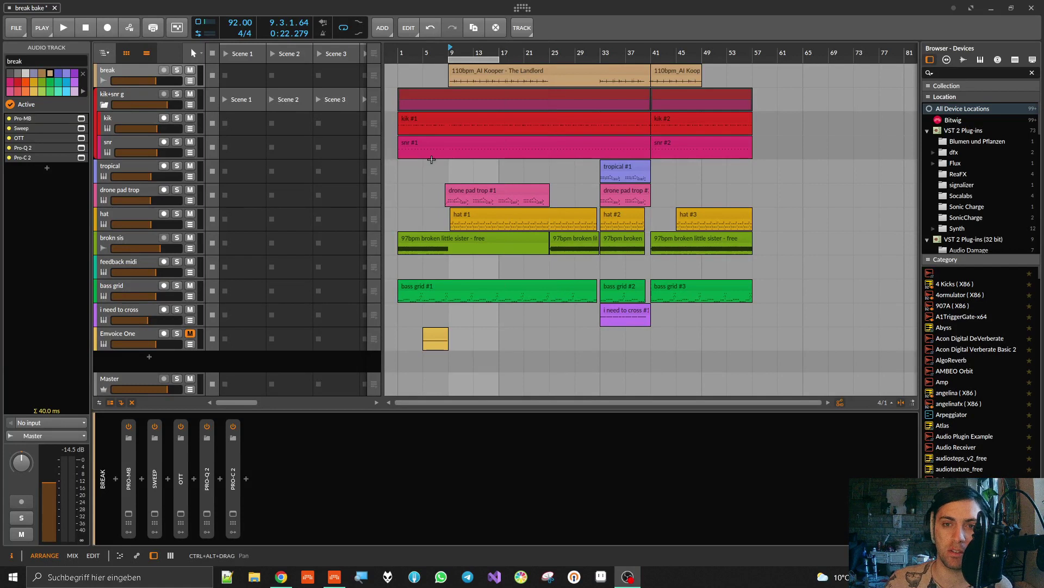
Set the play start to bar 9 and enlarge the break track's height to show its waveform in detail
left_click(448, 164)
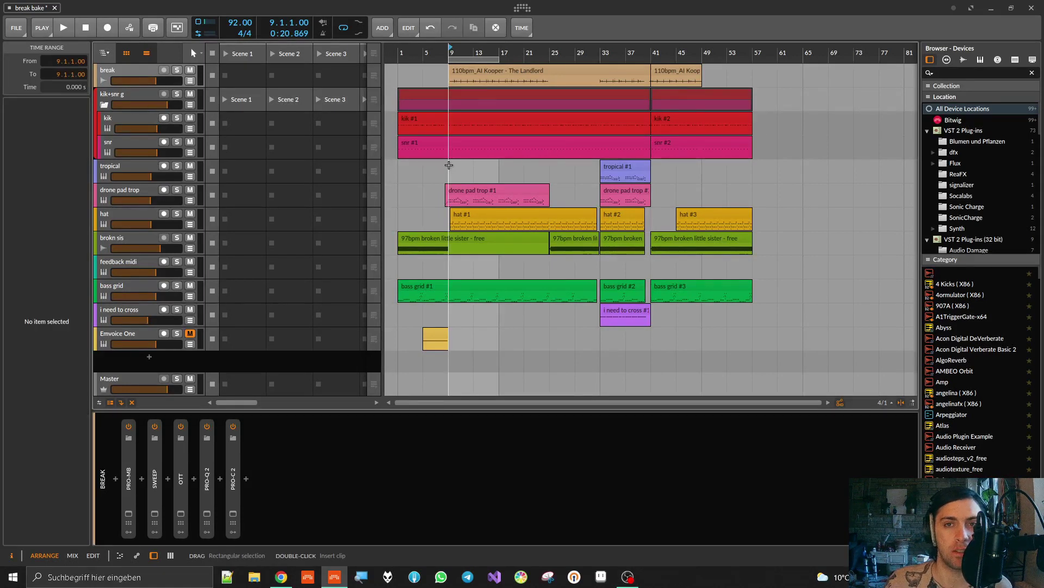
scroll(449, 165, "up", 5)
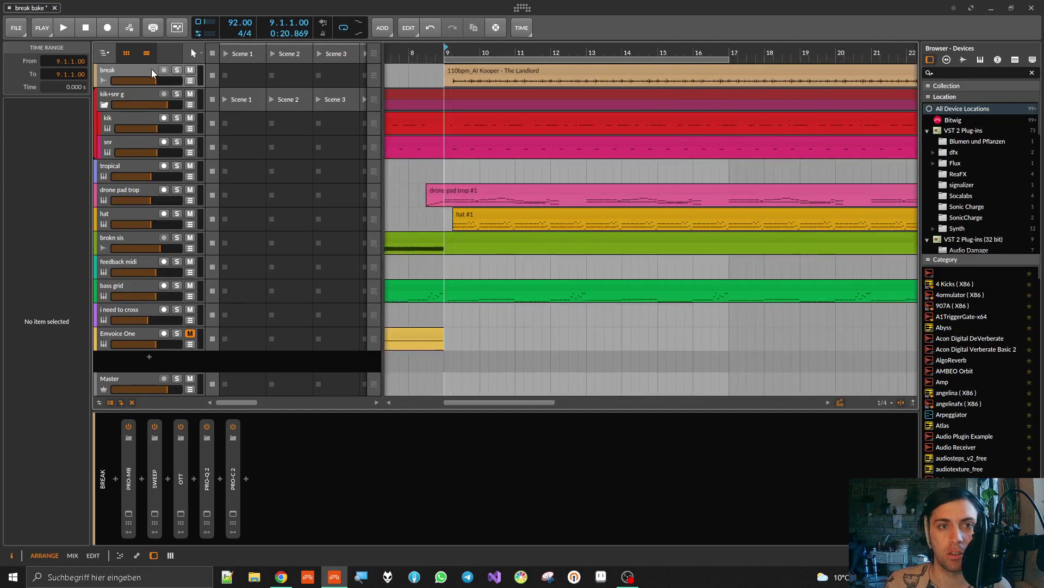
left_click_drag(143, 86, 156, 212)
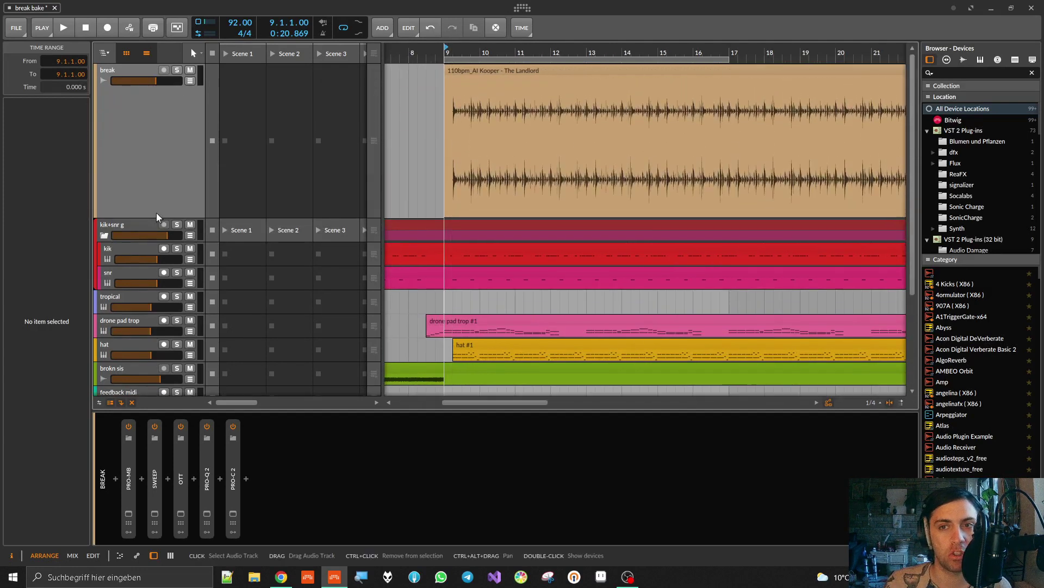
Show the Sweep plug-in window of the break track, enlarge it and place it over the mixer area
left_click(155, 513)
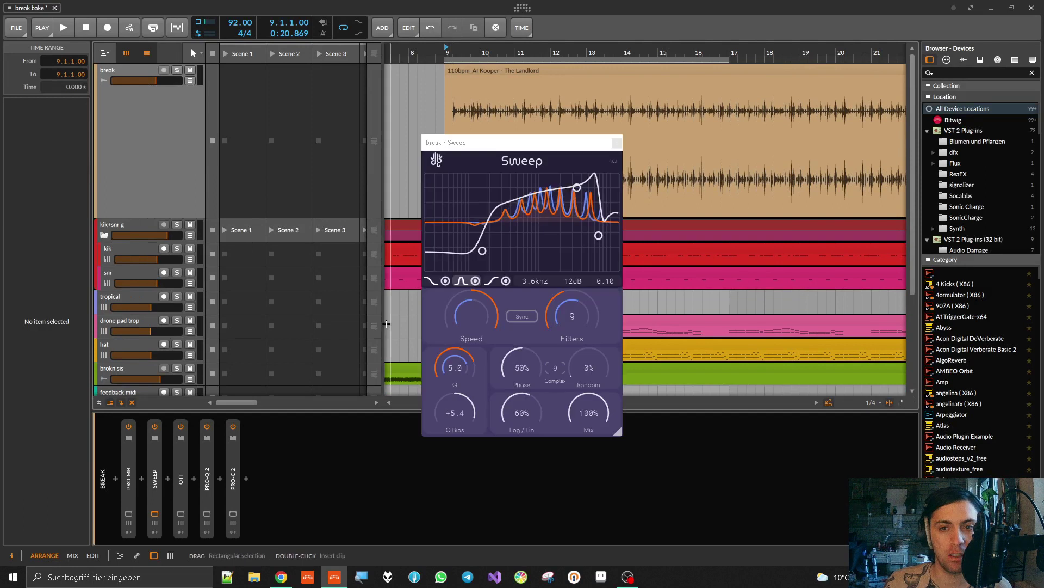
left_click_drag(526, 147, 726, 93)
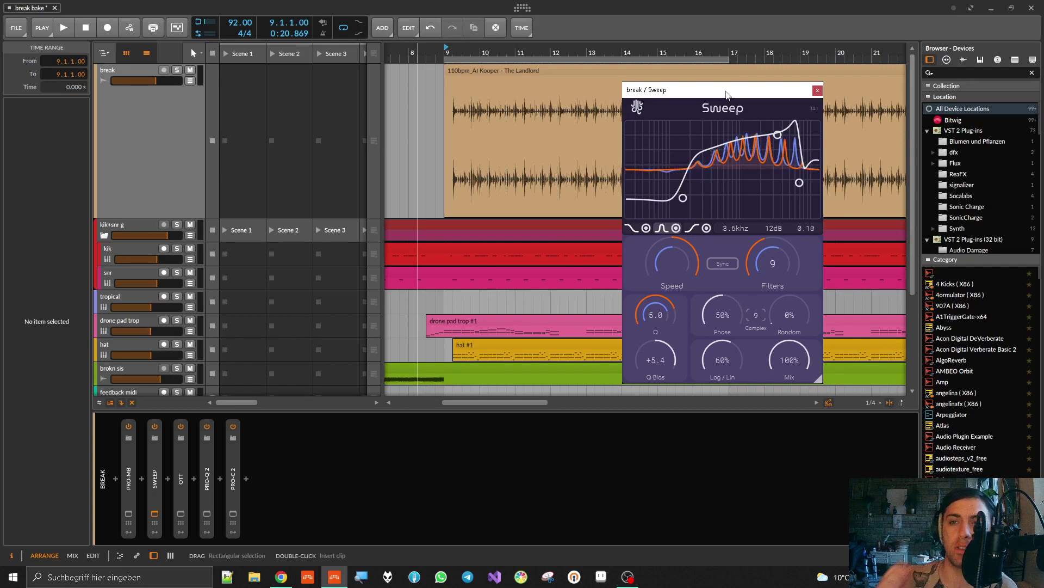
left_click_drag(818, 379, 879, 465)
left_click_drag(754, 98, 191, 59)
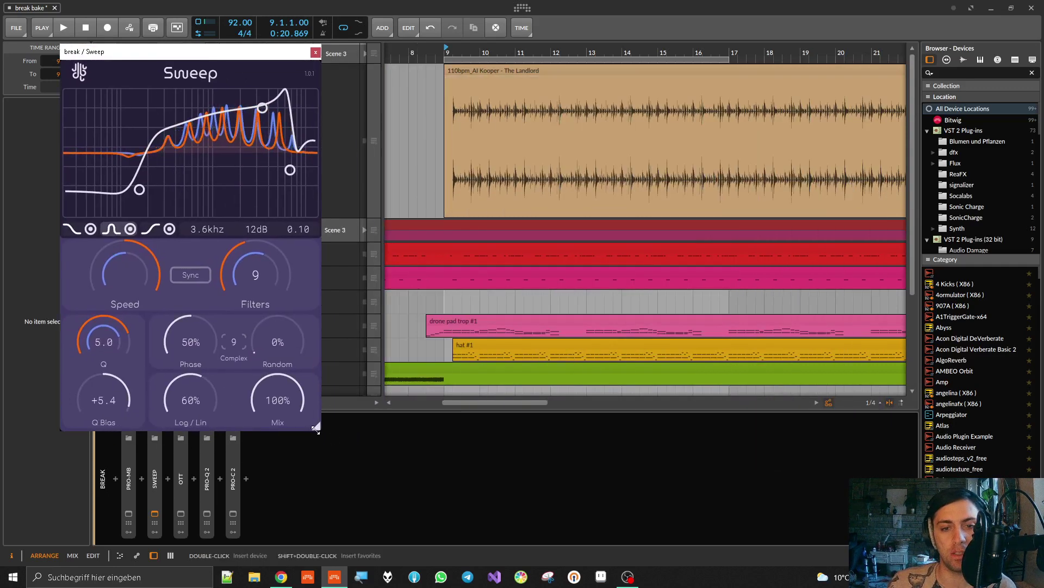
left_click_drag(315, 430, 420, 474)
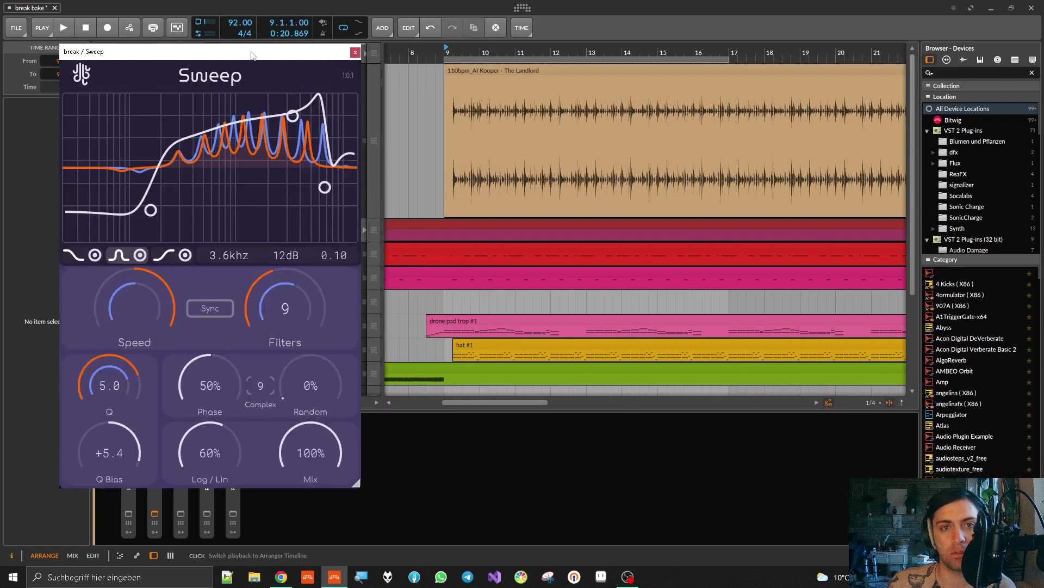
left_click_drag(251, 55, 294, 51)
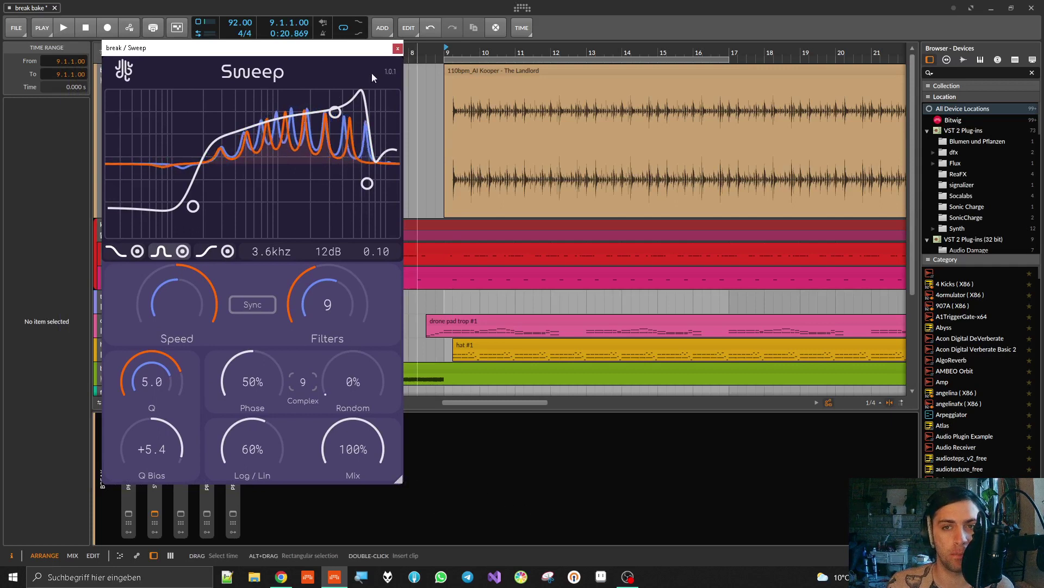
left_click_drag(338, 47, 350, 64)
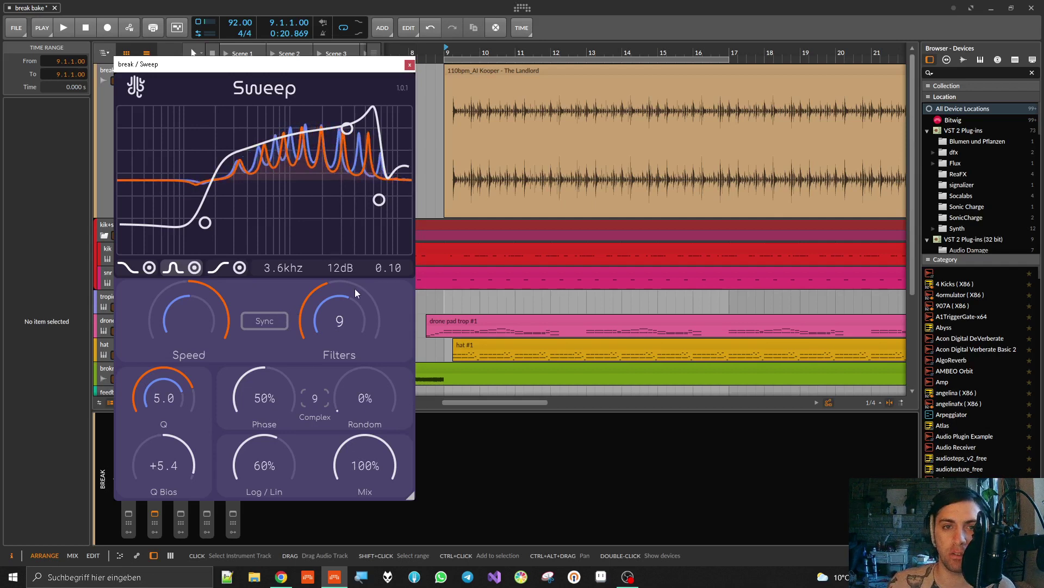
left_click_drag(311, 64, 344, 125)
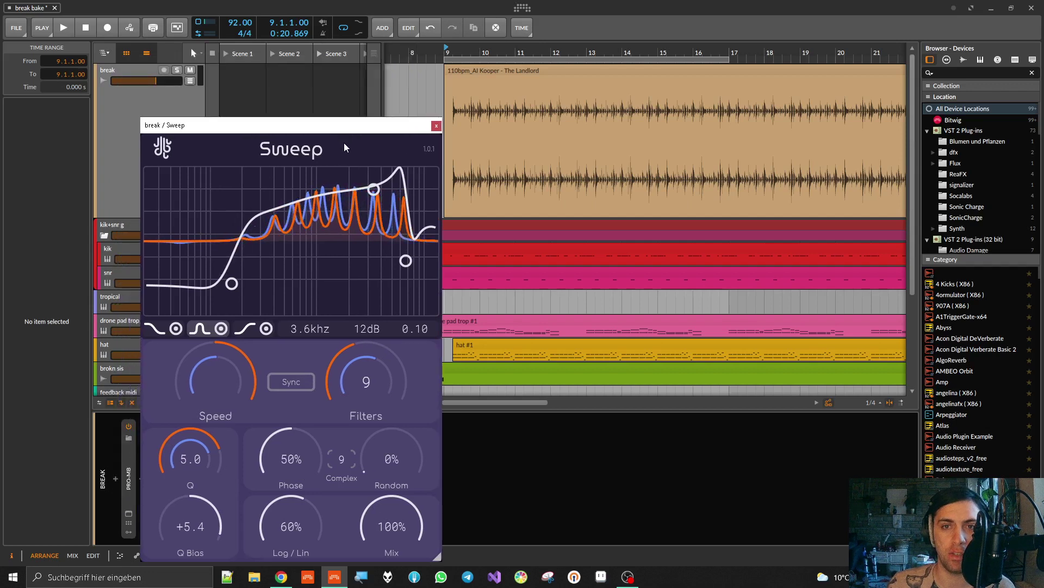
Solo the break track, play it from bar 9 and reposition the Sweep window to keep the device chain accessible
left_click(286, 112)
key("s")
left_click_drag(308, 128, 320, 96)
left_click(366, 21)
key("space")
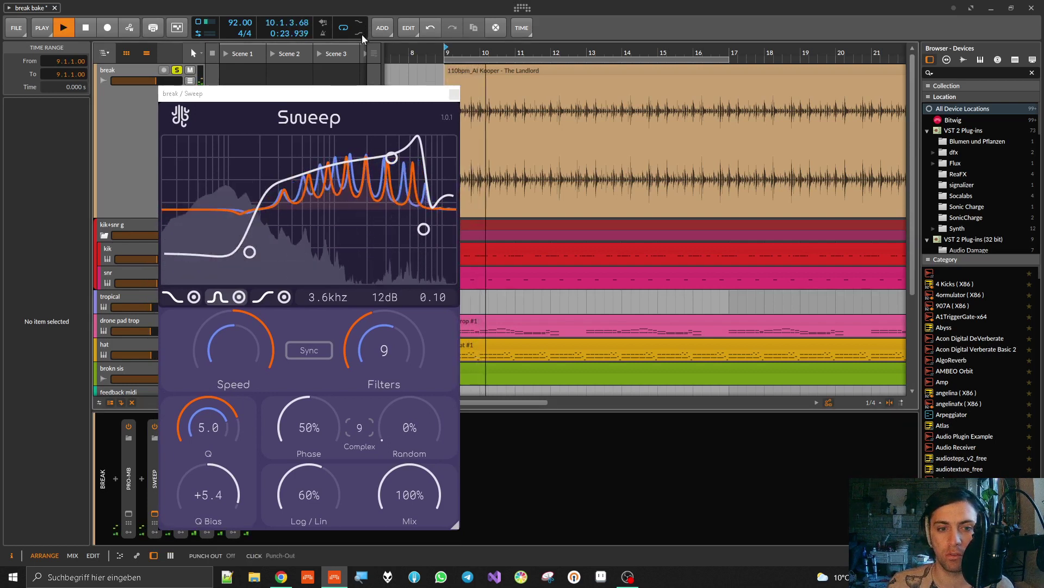
left_click_drag(330, 98, 452, 64)
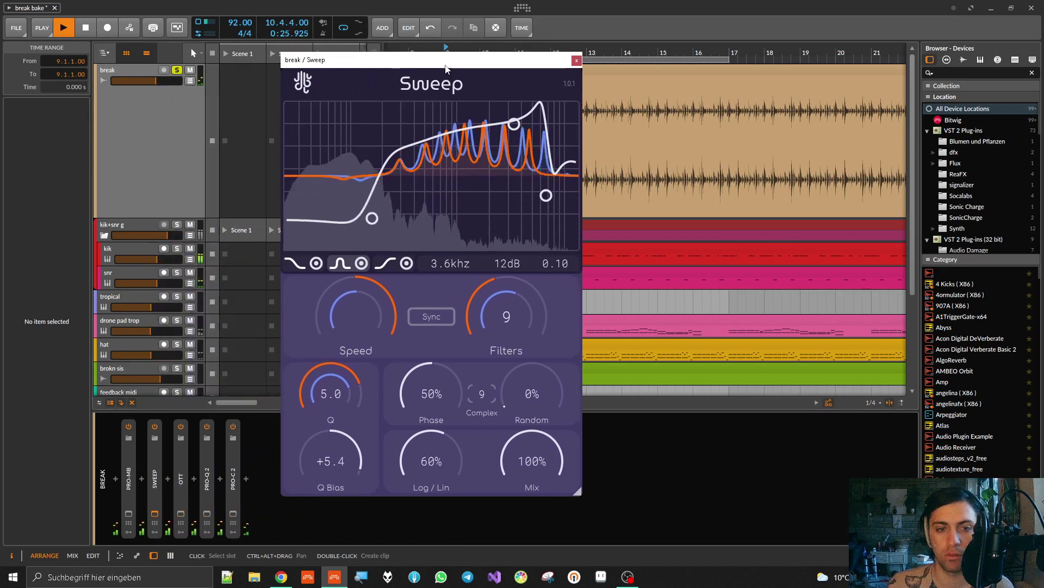
Compare the soloed break with Sweep bypassed and enabled, and stop playback with Sweep enabled
left_click(154, 427)
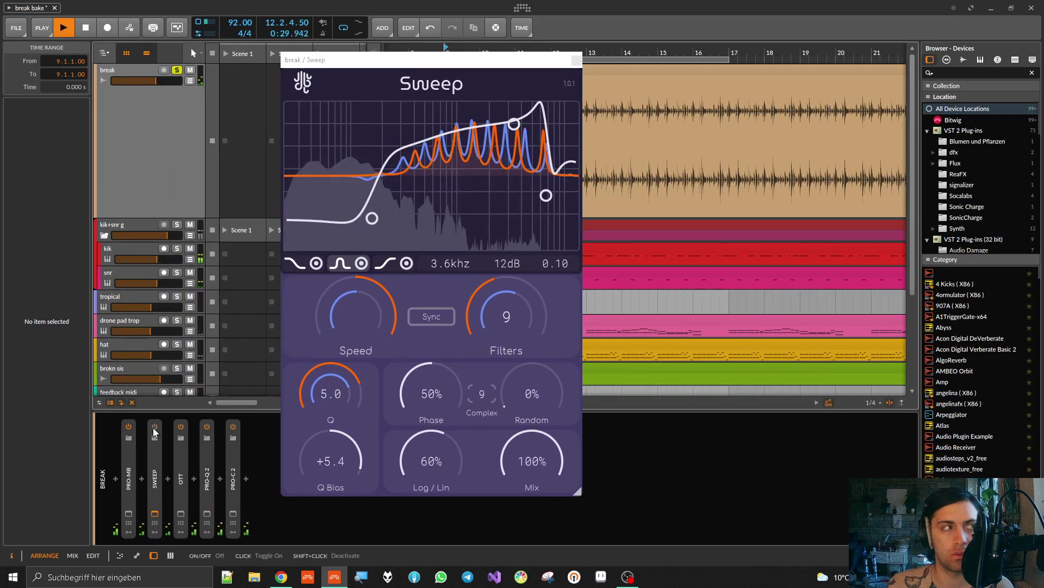
left_click(154, 428)
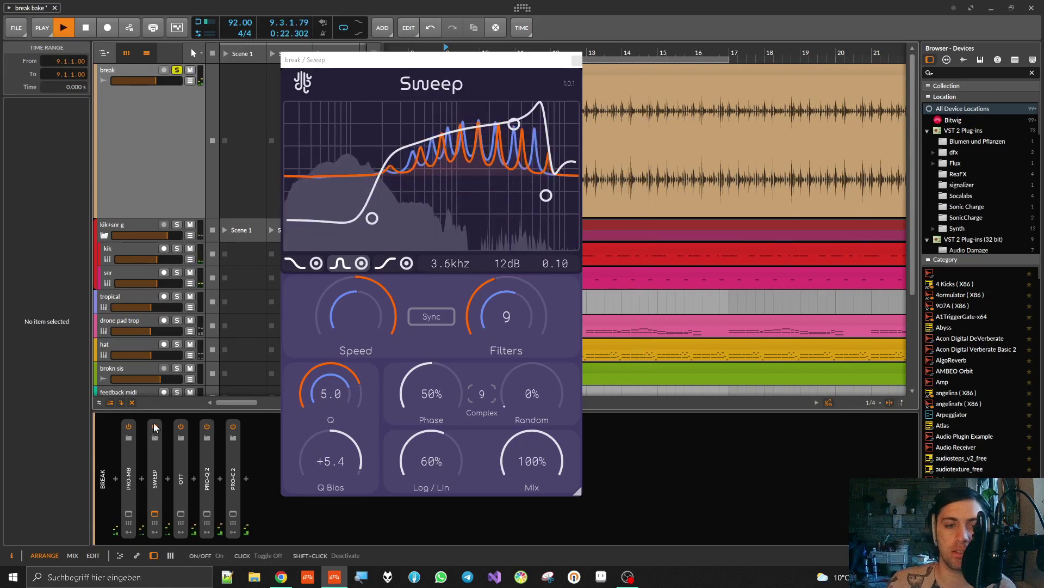
key("space")
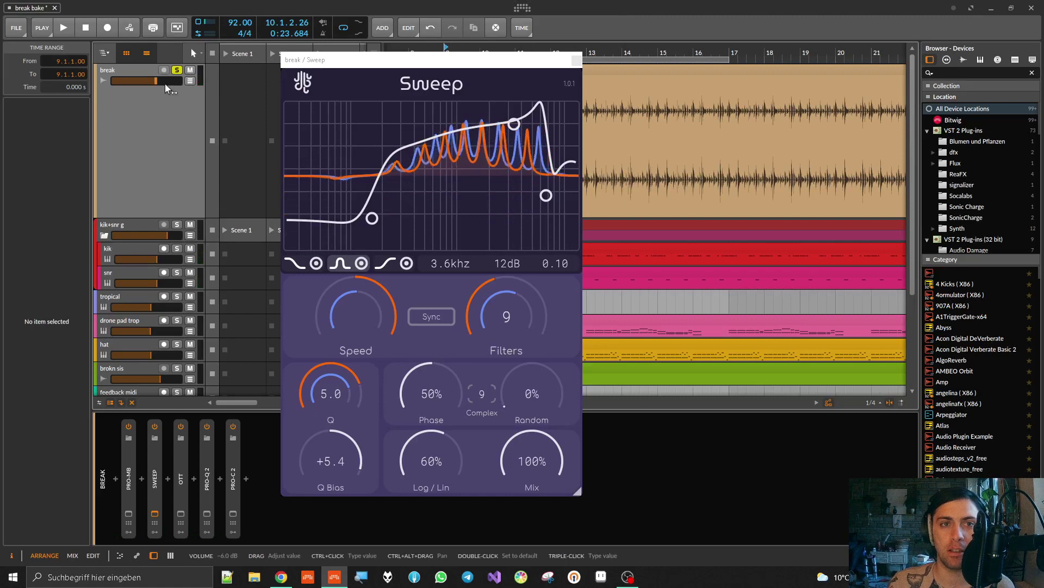
Take the break track out of solo, shrink it to its compact height and play the full mix
left_click(176, 70)
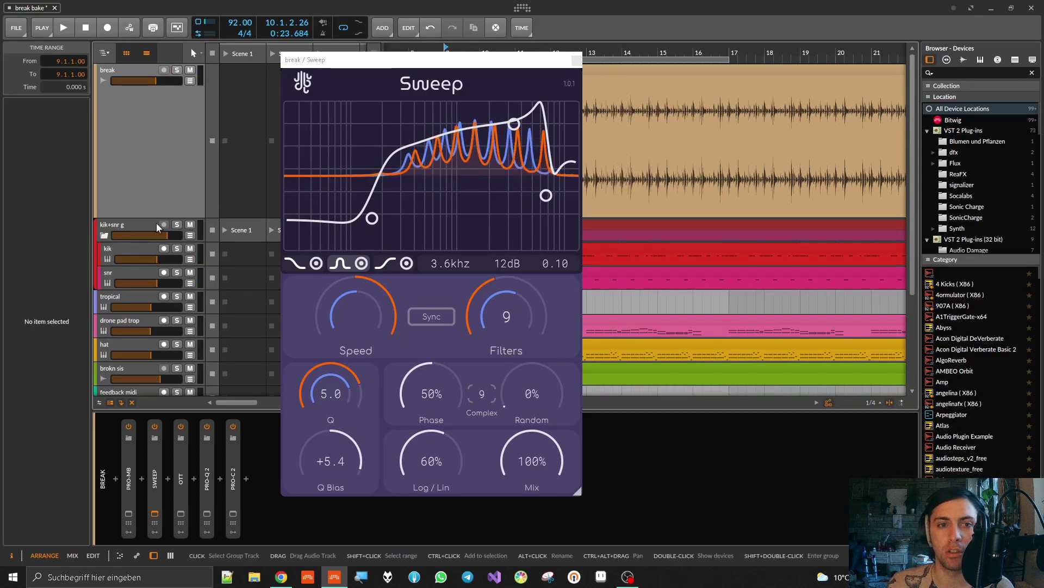
left_click_drag(156, 221, 158, 88)
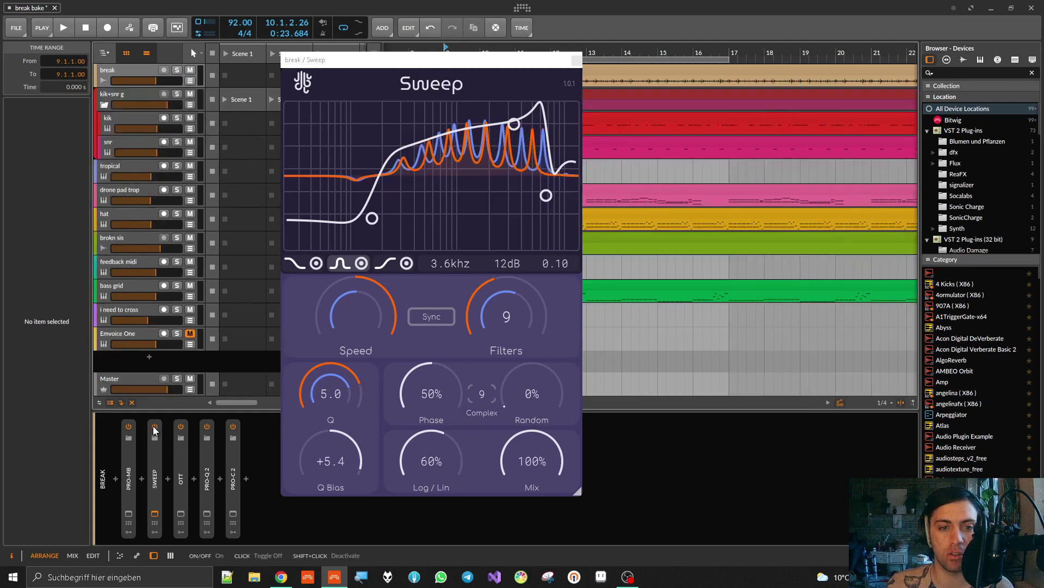
key("space")
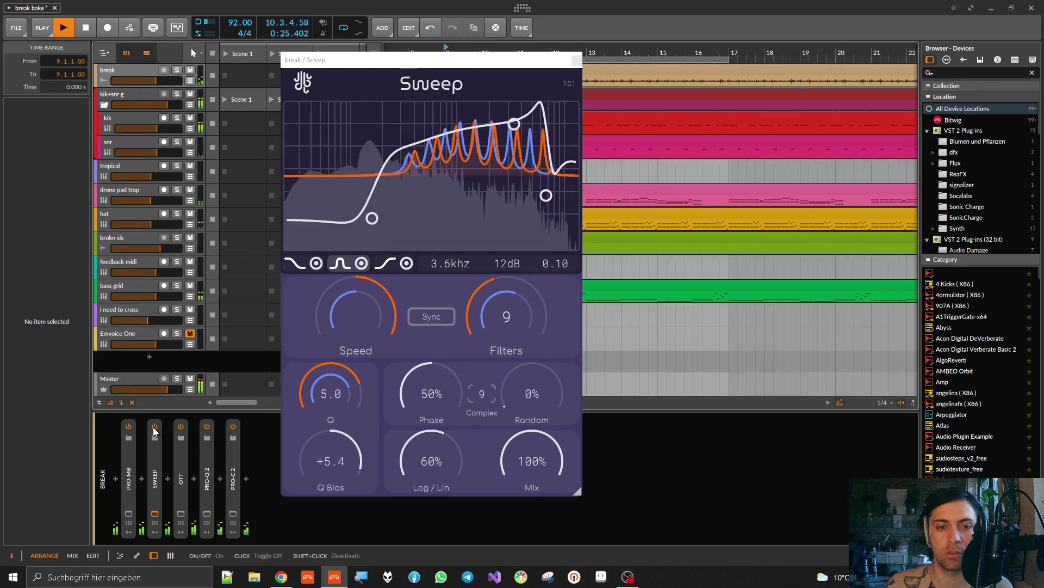
Compare the break in the full mix with Sweep repeatedly bypassed and enabled, leaving Sweep enabled and playback stopped
left_click(154, 429)
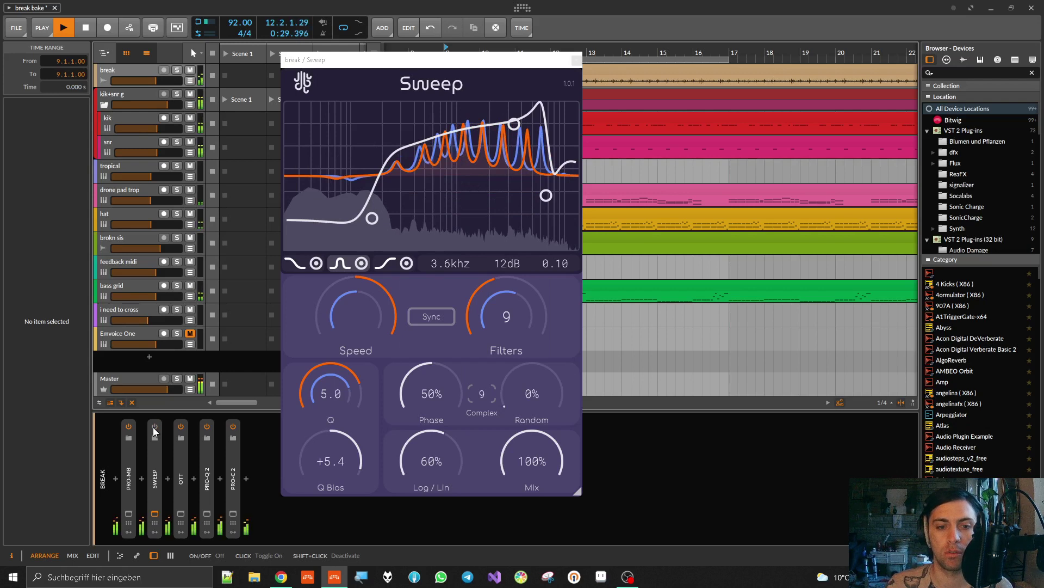
left_click(154, 429)
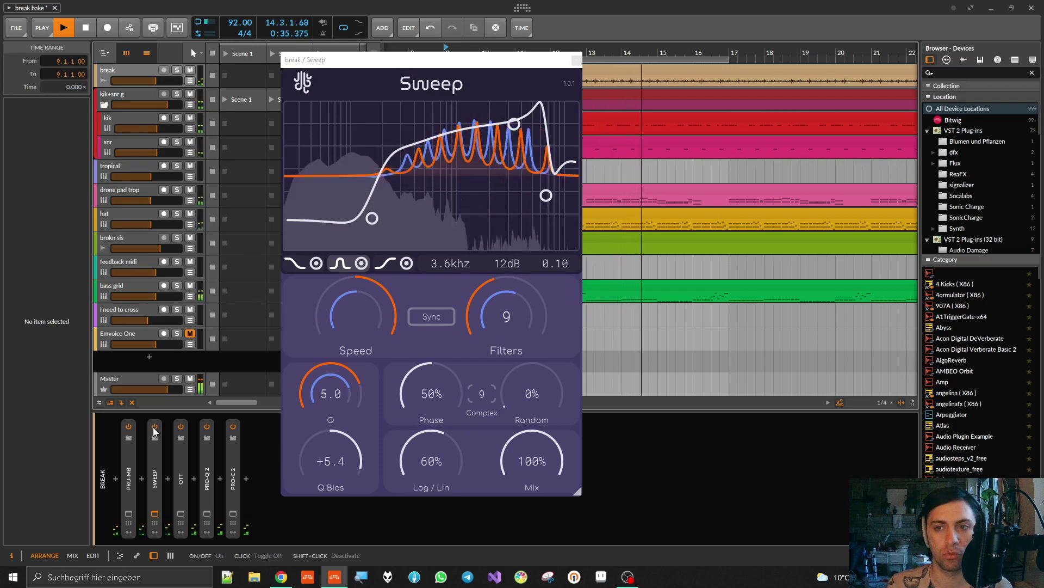
left_click(154, 430)
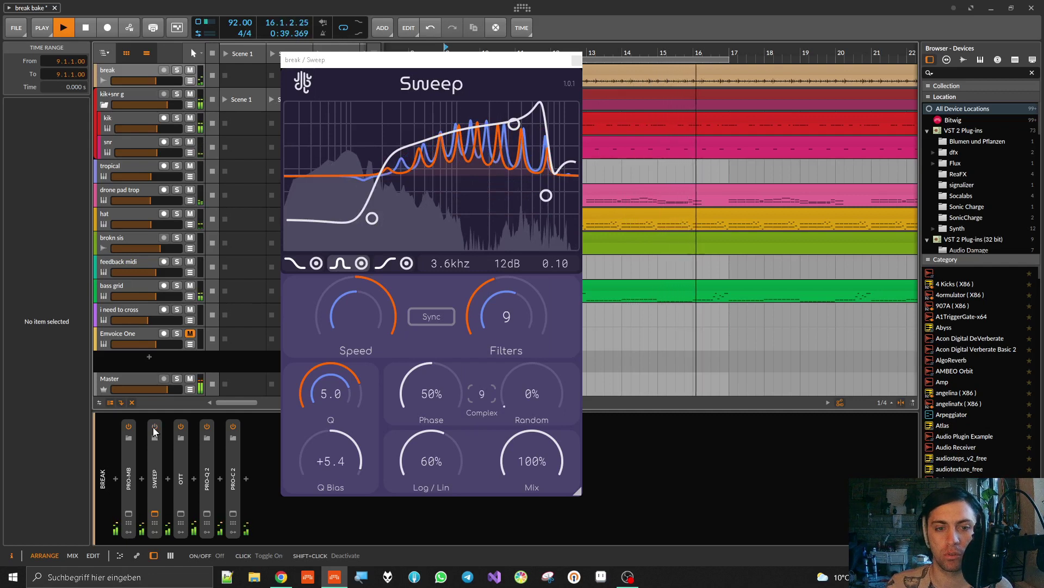
left_click(154, 427)
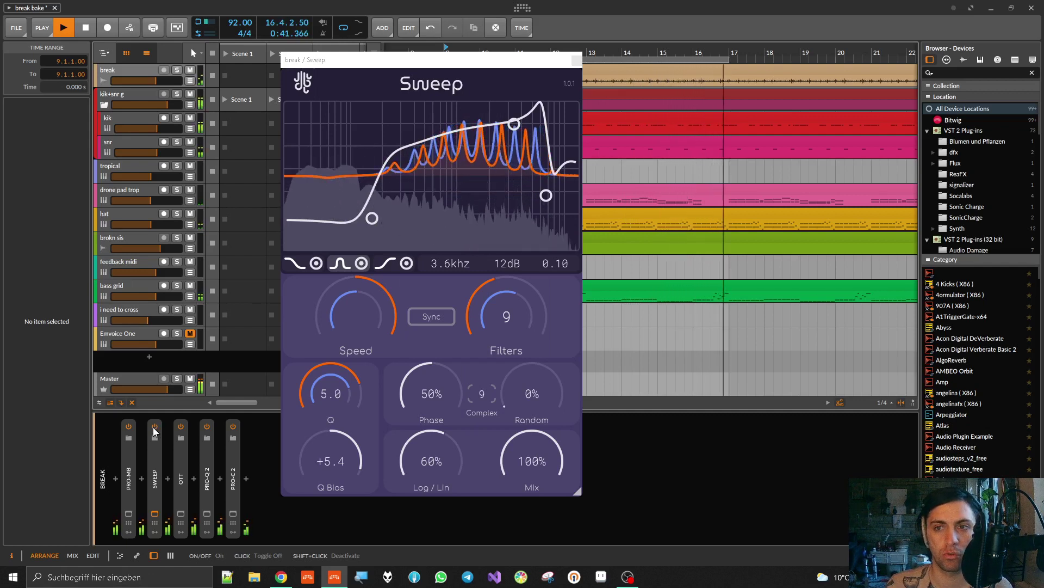
key("space")
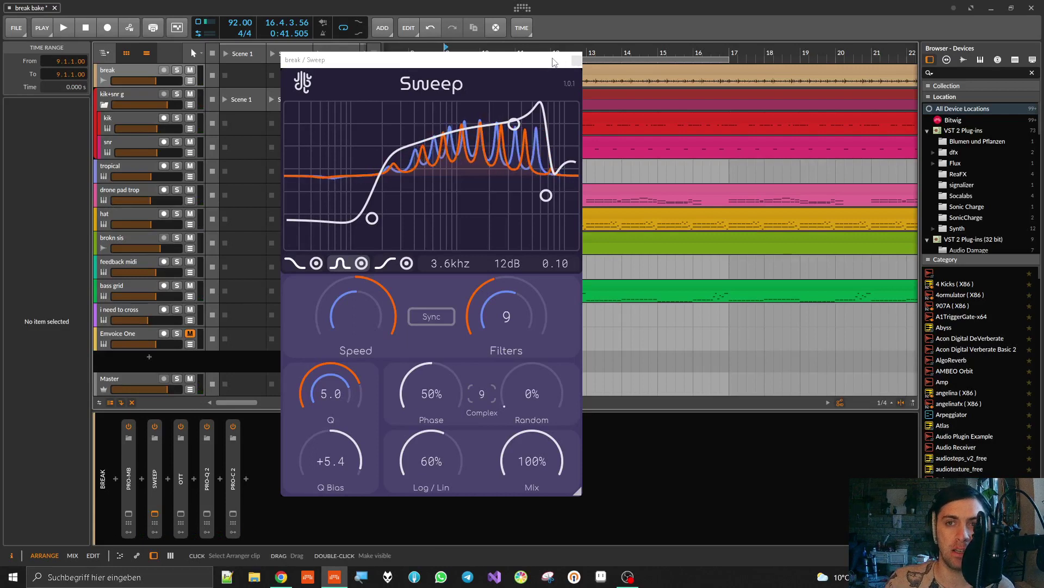
Move the Sweep window clear of the tracks, solo kik+snr g and hat, and move hat directly below snr
left_click_drag(557, 62, 973, 24)
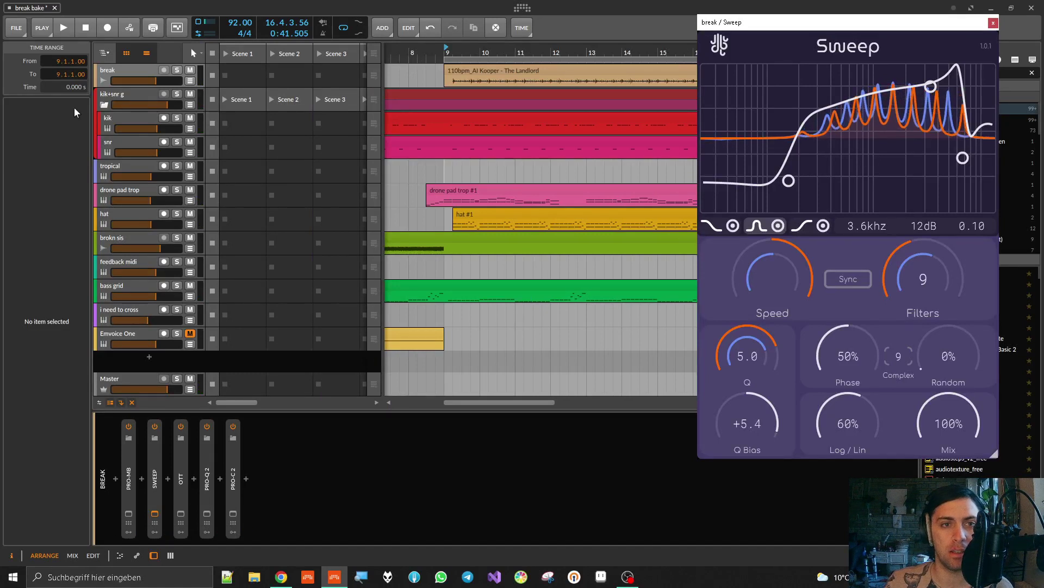
left_click(178, 95)
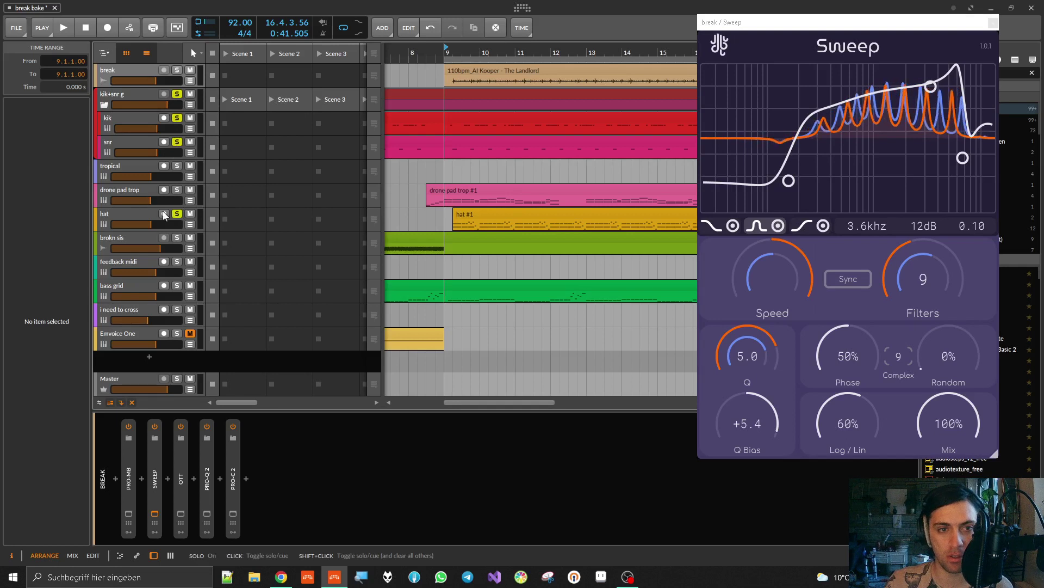
left_click_drag(134, 215, 136, 162)
Listen to the soloed kick, snare and hat from bar 9, and add the break track to the solo during the replay
key("space")
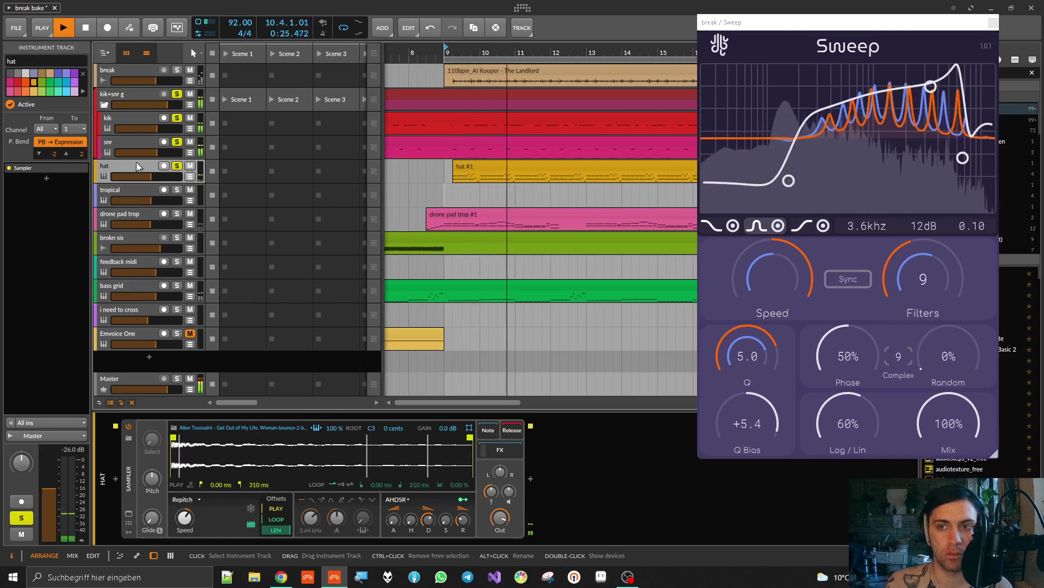
key("space")
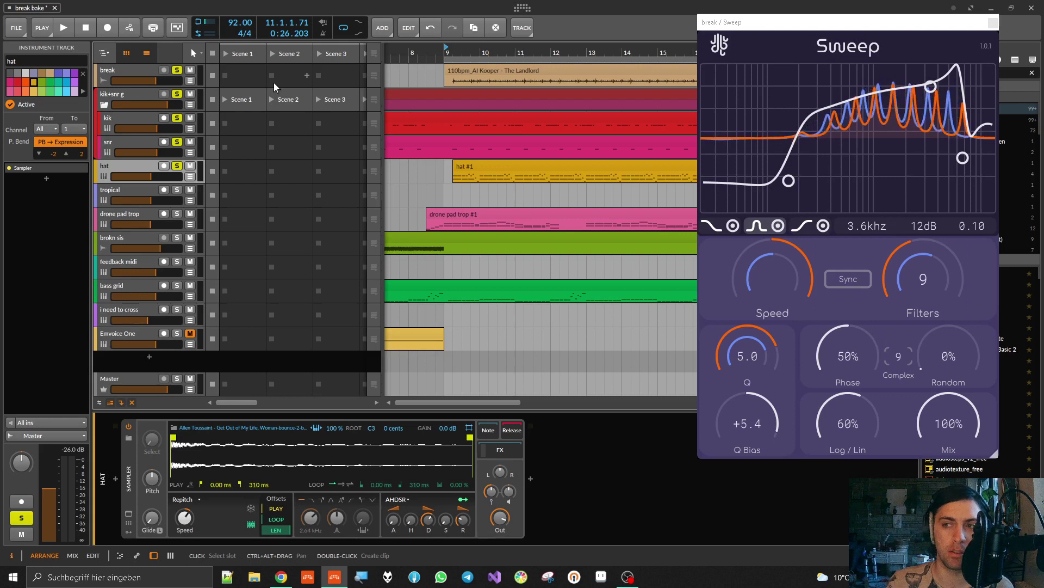
key("space")
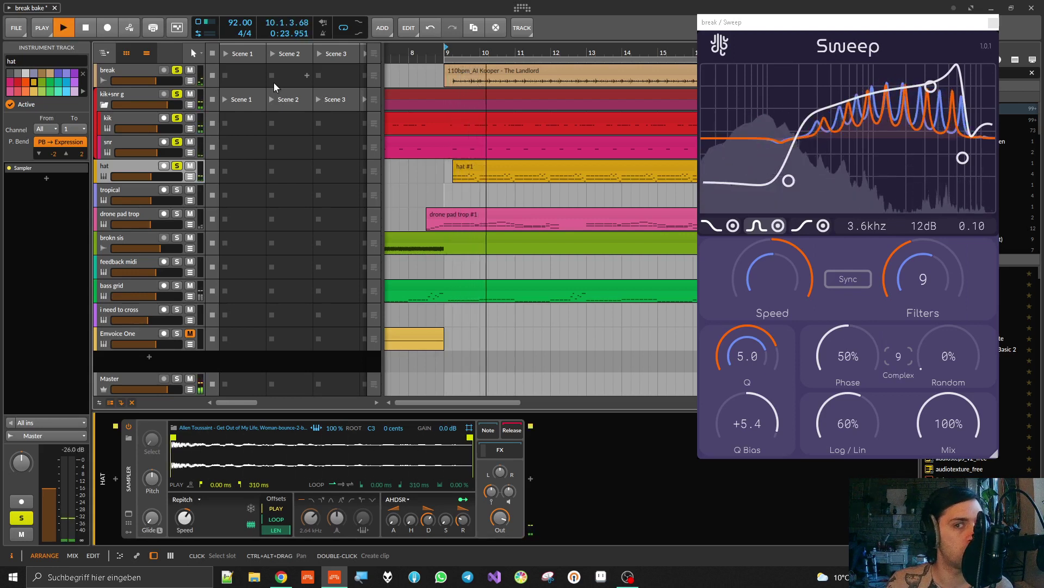
left_click(177, 70)
key("space")
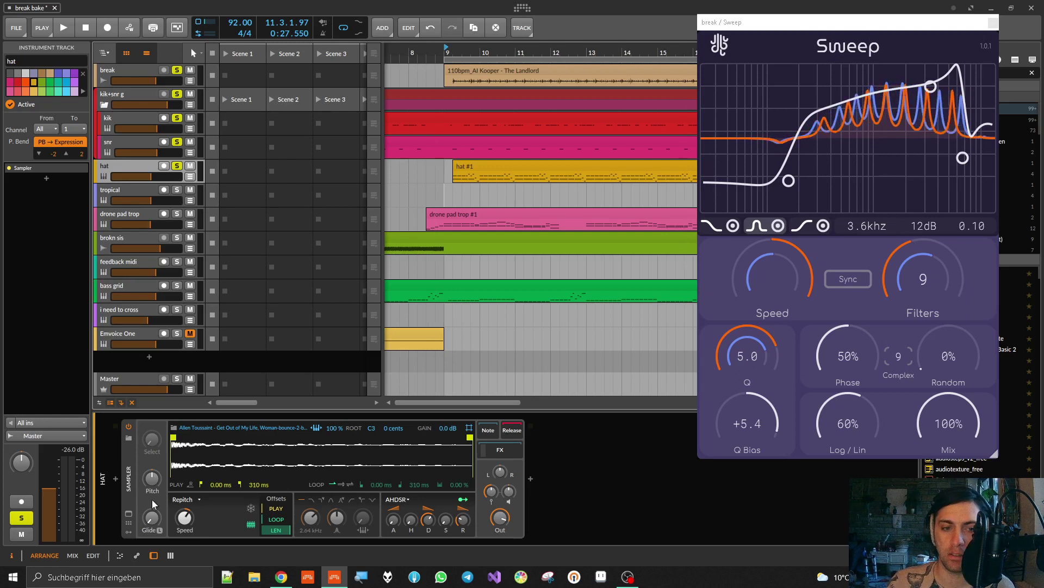
Collapse the hat track's Sampler device and select the high-shelf band in Sweep
double_click(129, 478)
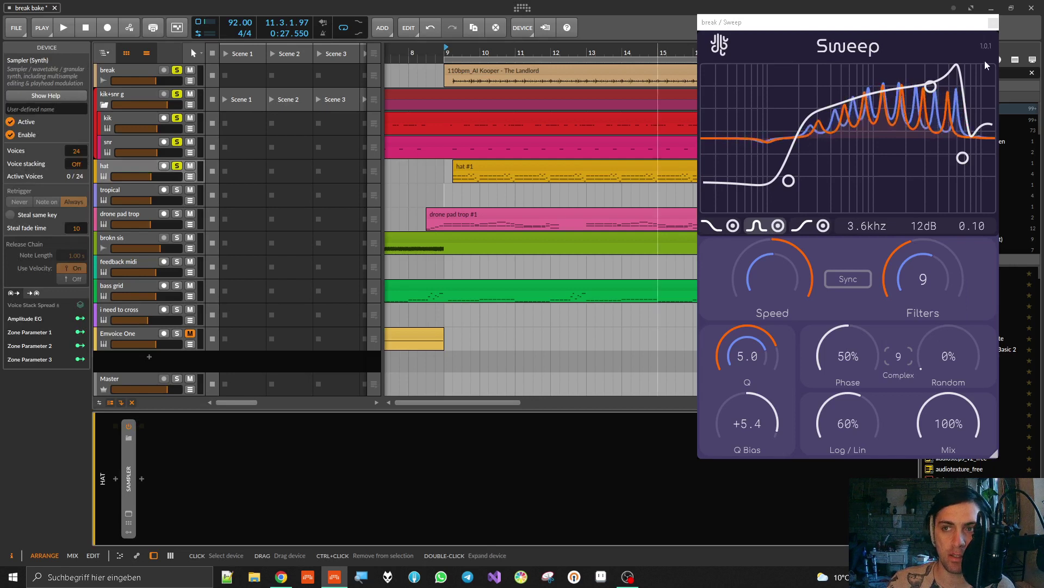
left_click(963, 157)
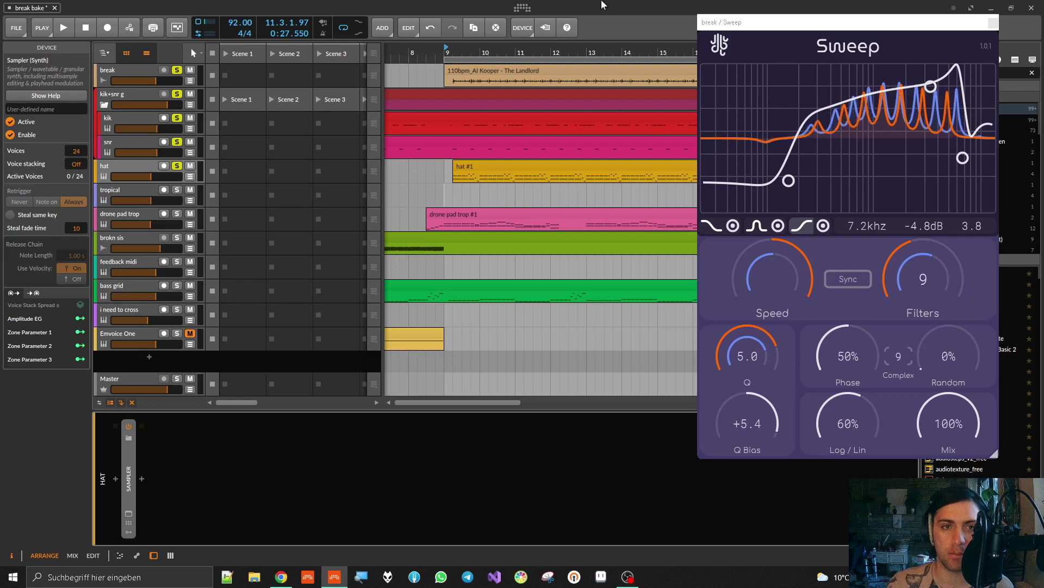
Take all soloed drum and break tracks out of solo and select the Sweep device on the break track
left_click(176, 95)
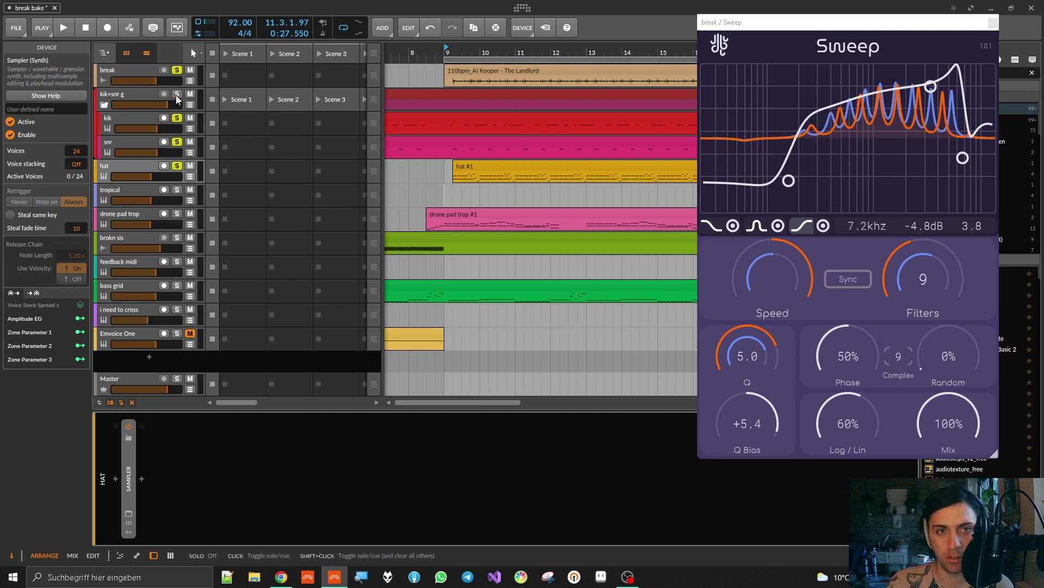
left_click(177, 117)
left_click(176, 142)
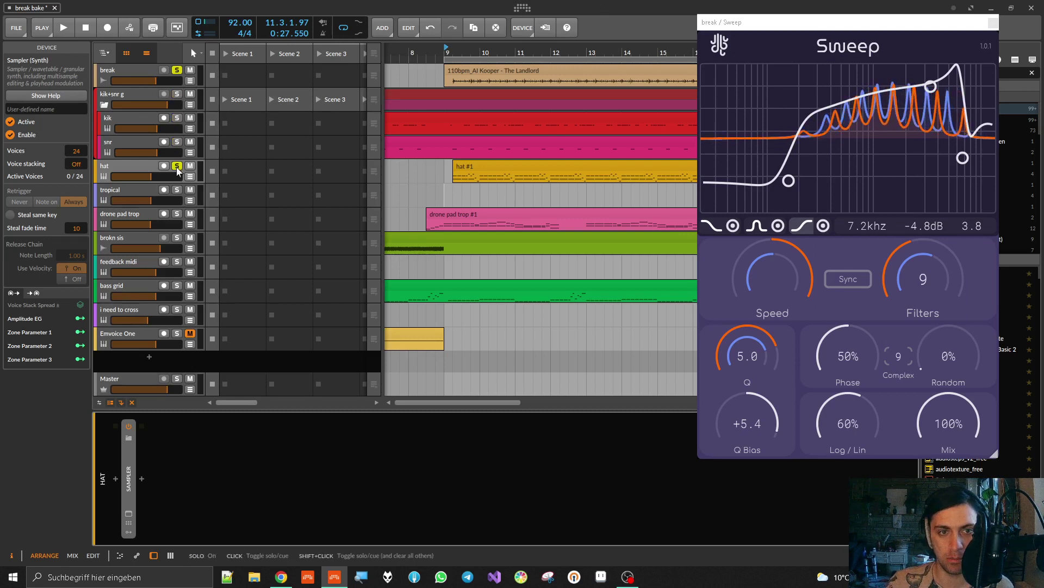
left_click(112, 73)
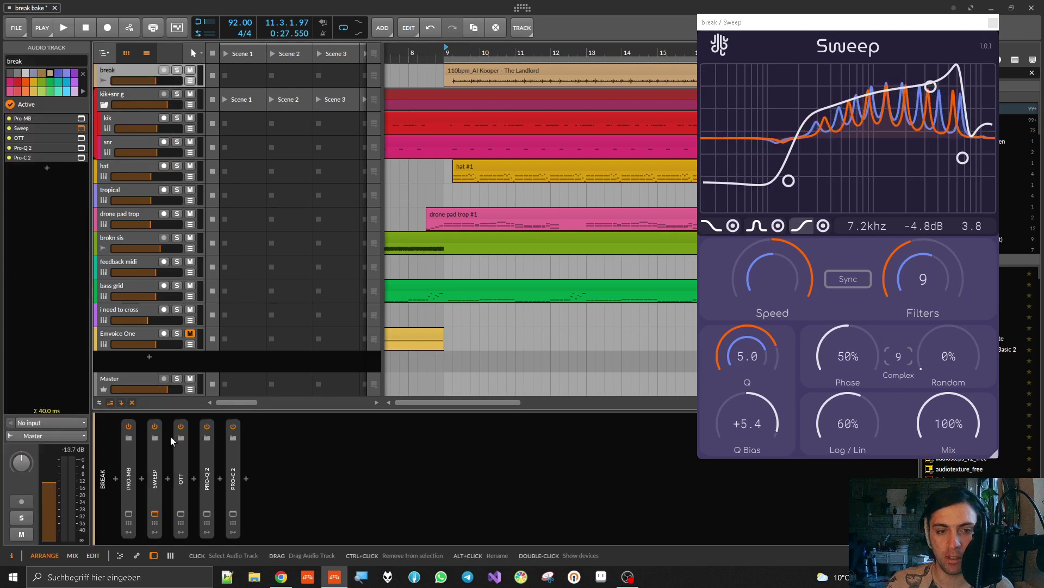
left_click(154, 478)
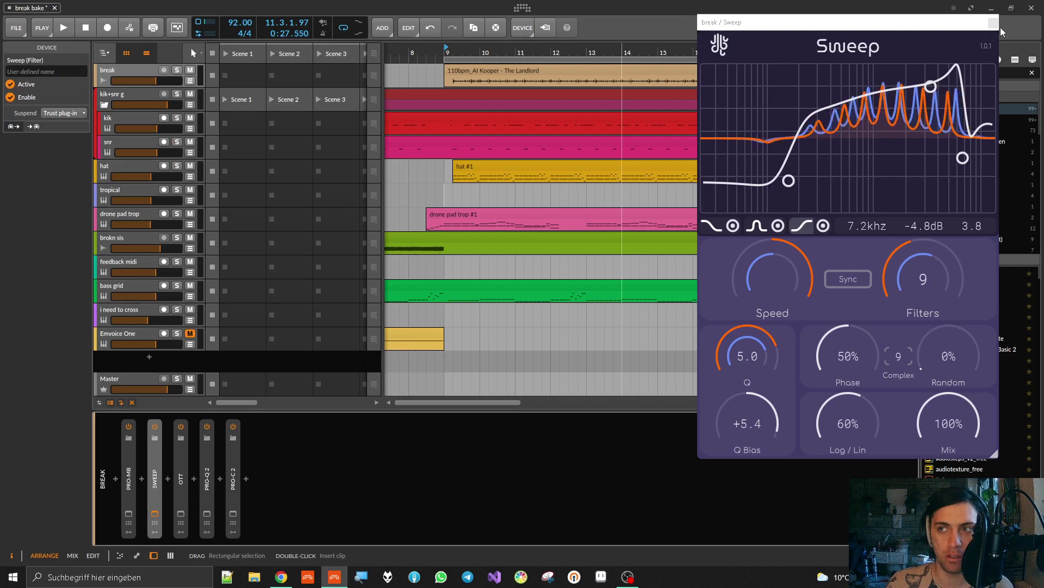
Close the Sweep window and insert a second Sweep plug-in between the existing Sweep and OTT on the break track
left_click(995, 23)
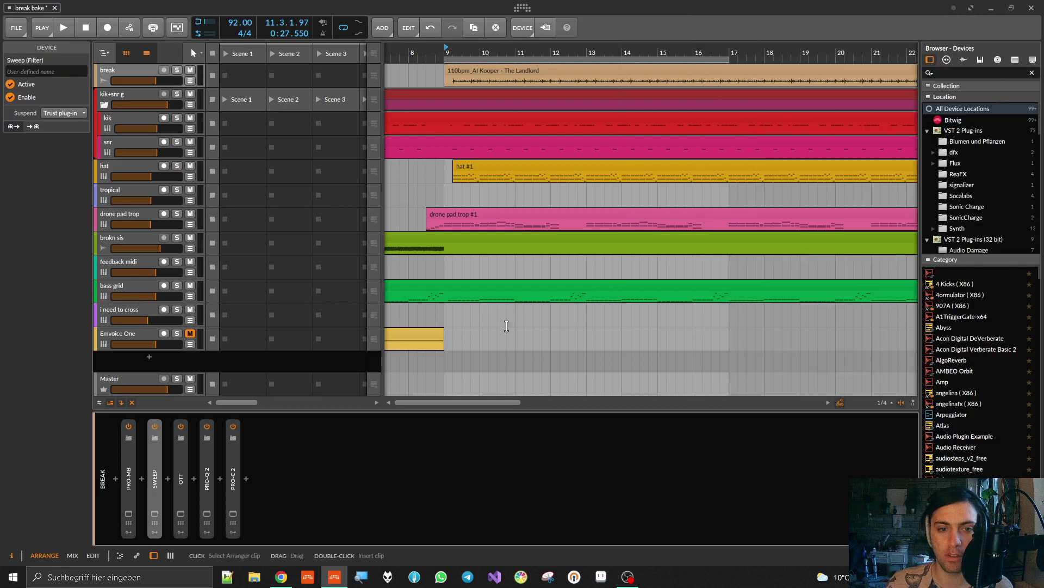
left_click(168, 478)
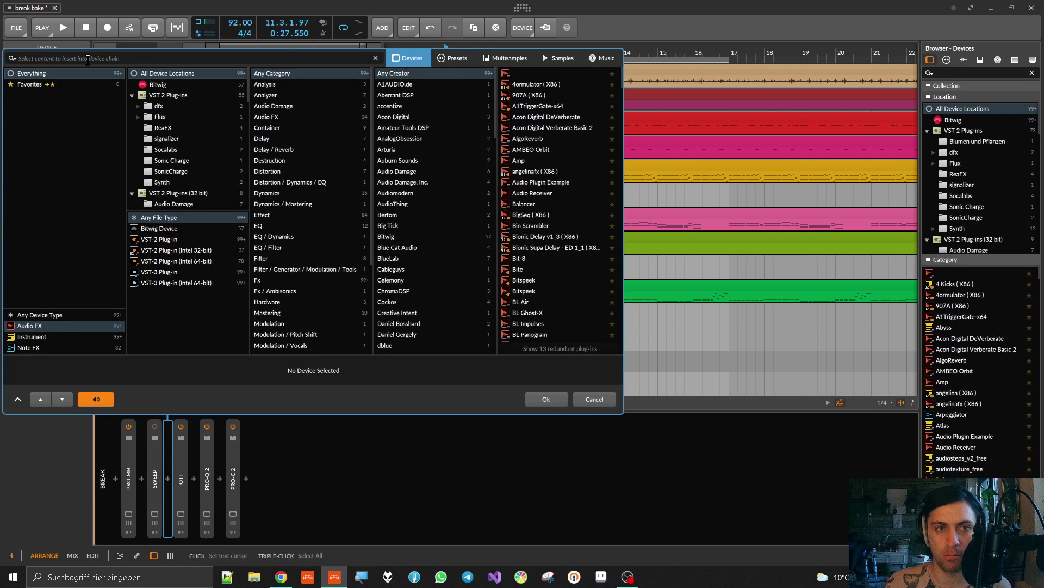
type("sw")
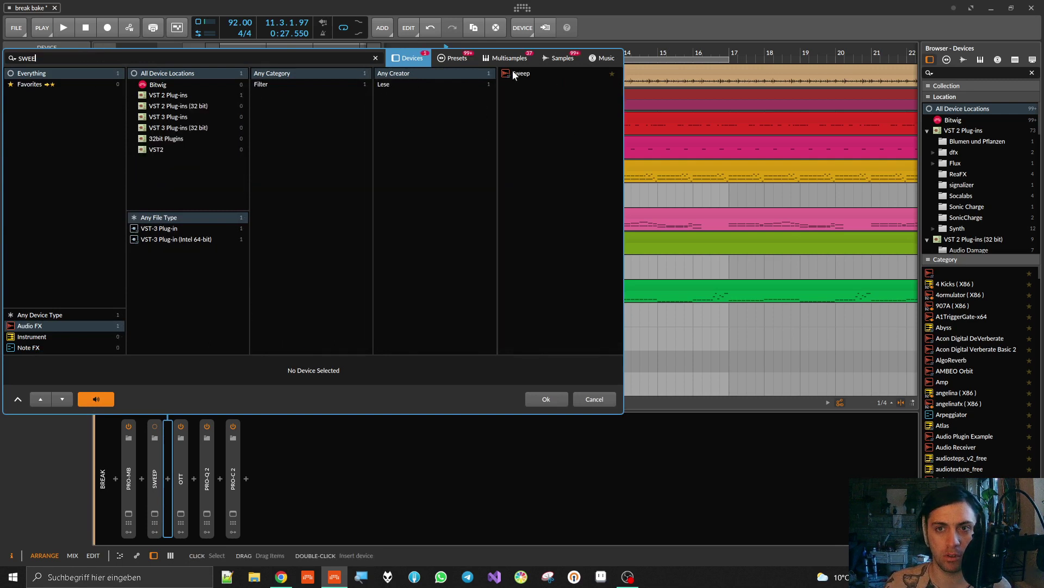
double_click(519, 73)
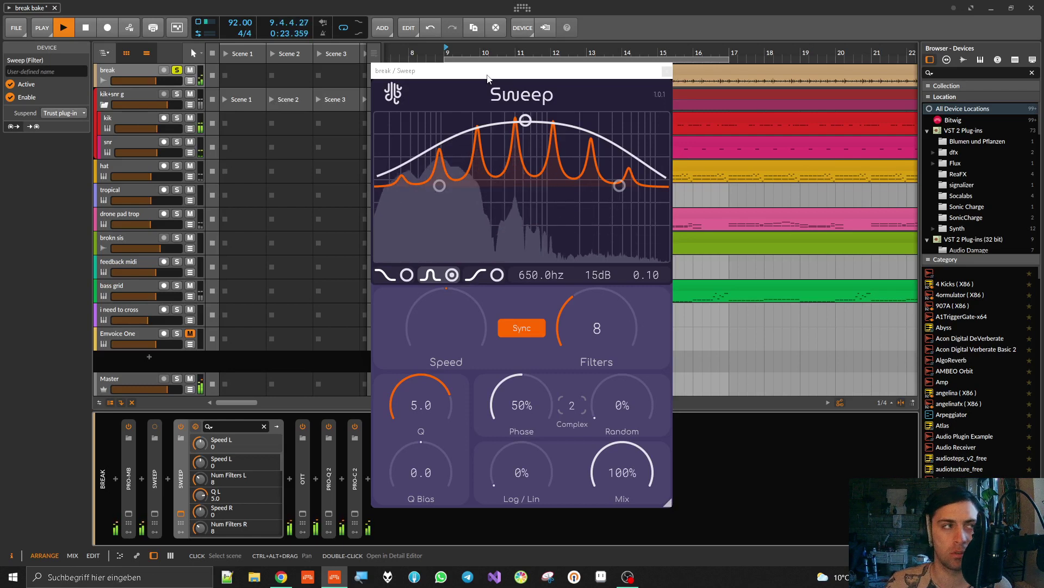
Try the new Sweep's speed at 0.10, -0.10 and 0.036 while the soloed break plays
left_click_drag(452, 338, 448, 237)
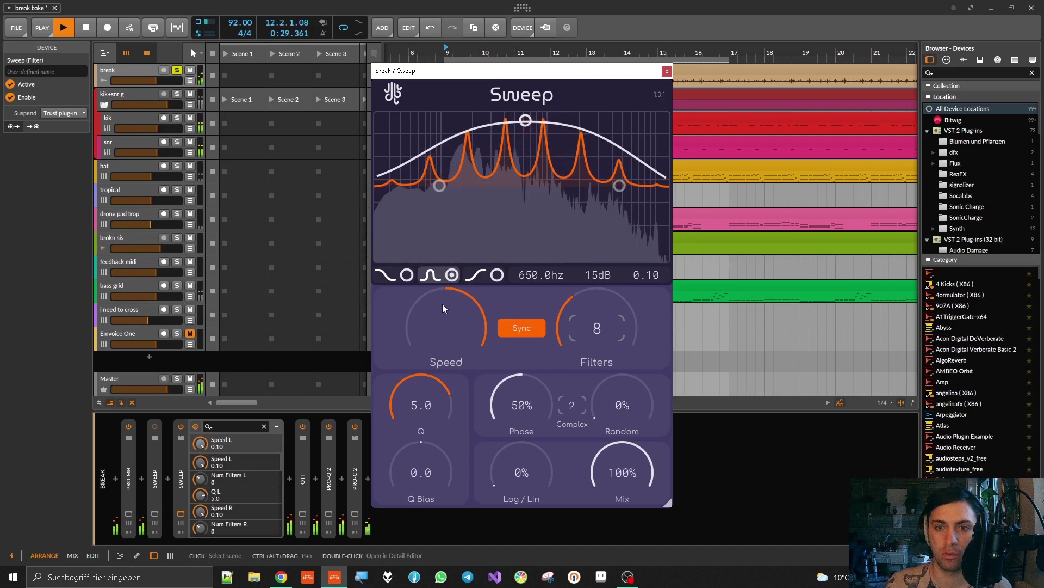
left_click_drag(441, 305, 471, 540)
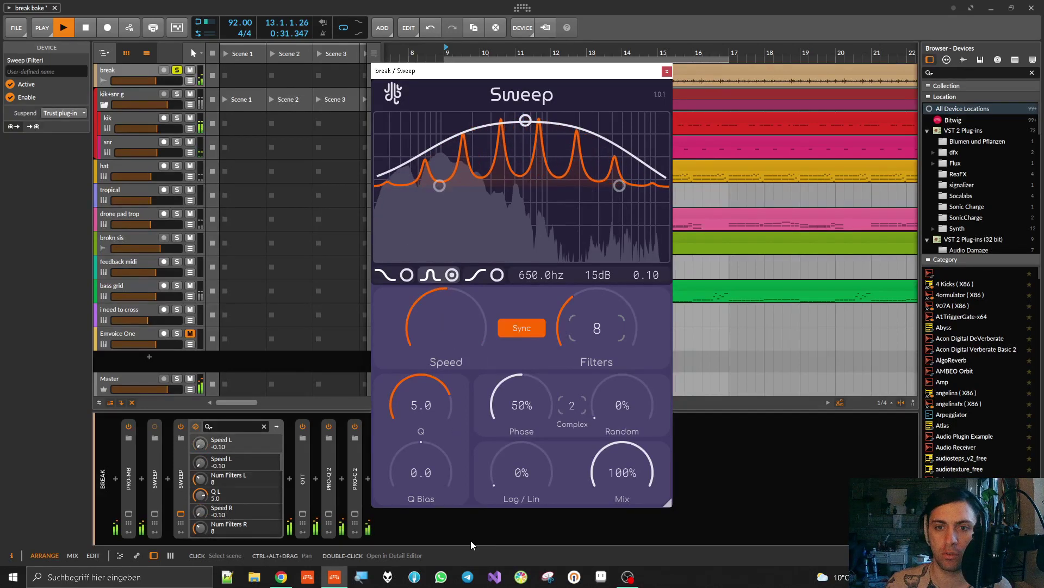
left_click_drag(446, 332, 452, 183)
left_click_drag(447, 236, 474, 367)
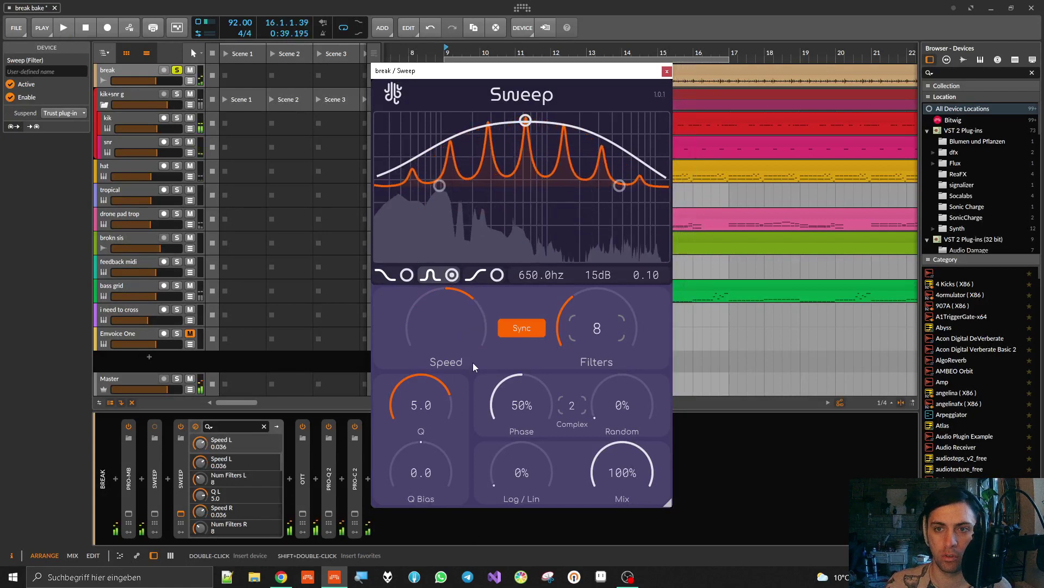
Compare forward and reverse filter speeds, and set the left-channel speed to 0.10 with the right-channel speed at -0.10
left_click_drag(446, 325, 446, 251)
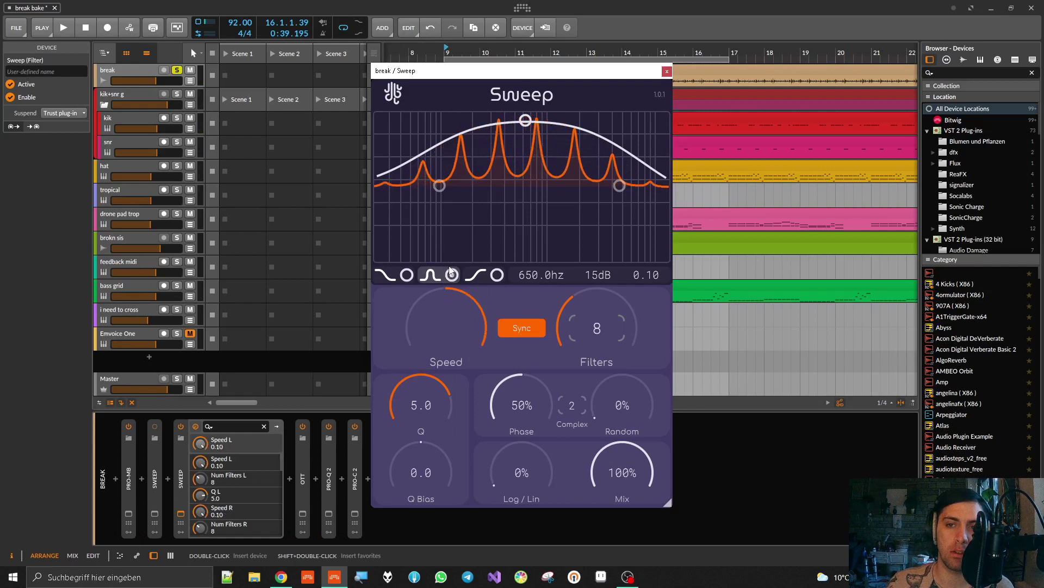
left_click_drag(453, 299, 461, 353)
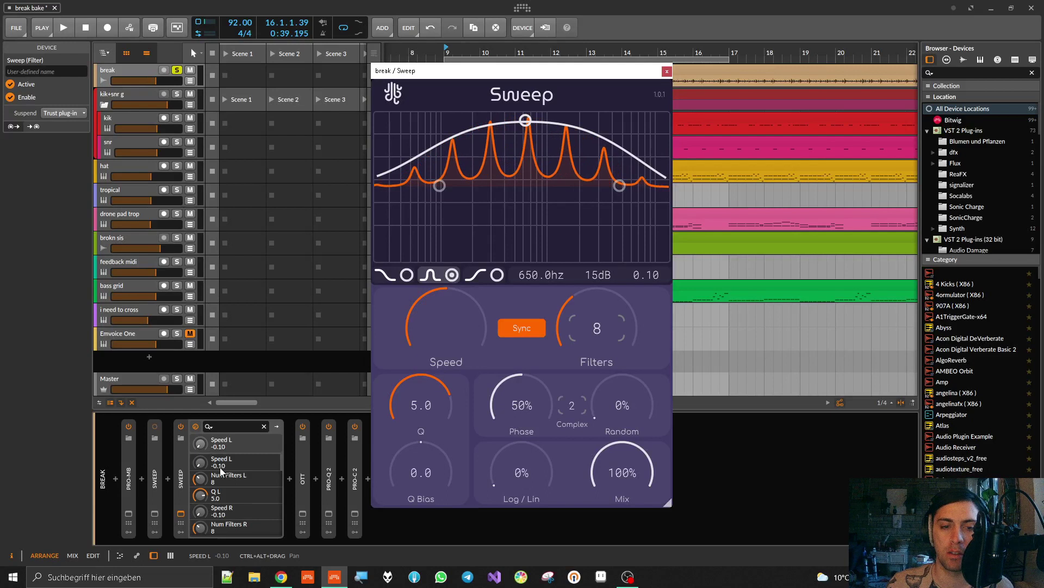
left_click_drag(211, 467, 211, 457)
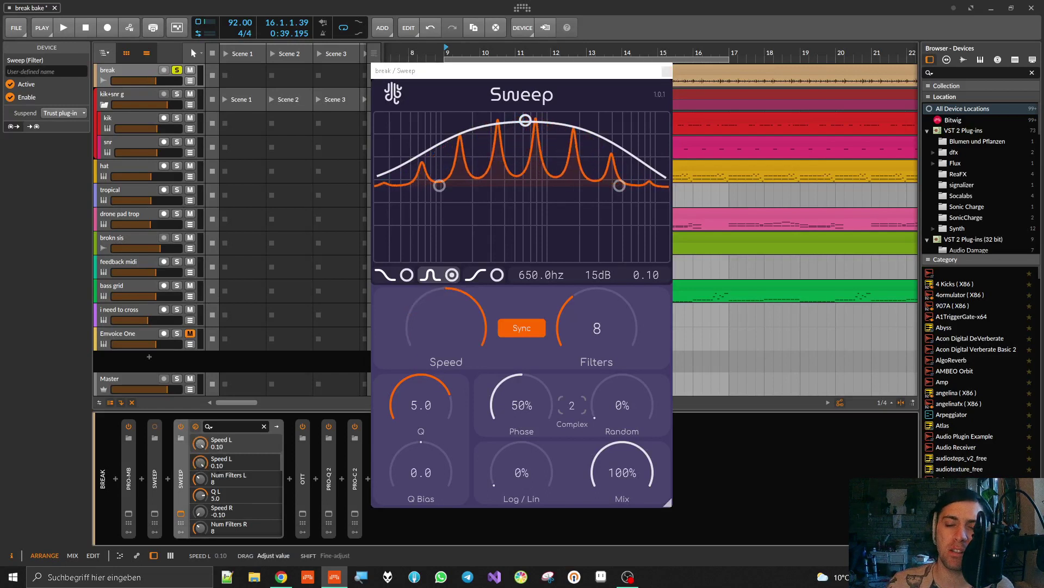
left_click_drag(211, 461, 199, 461)
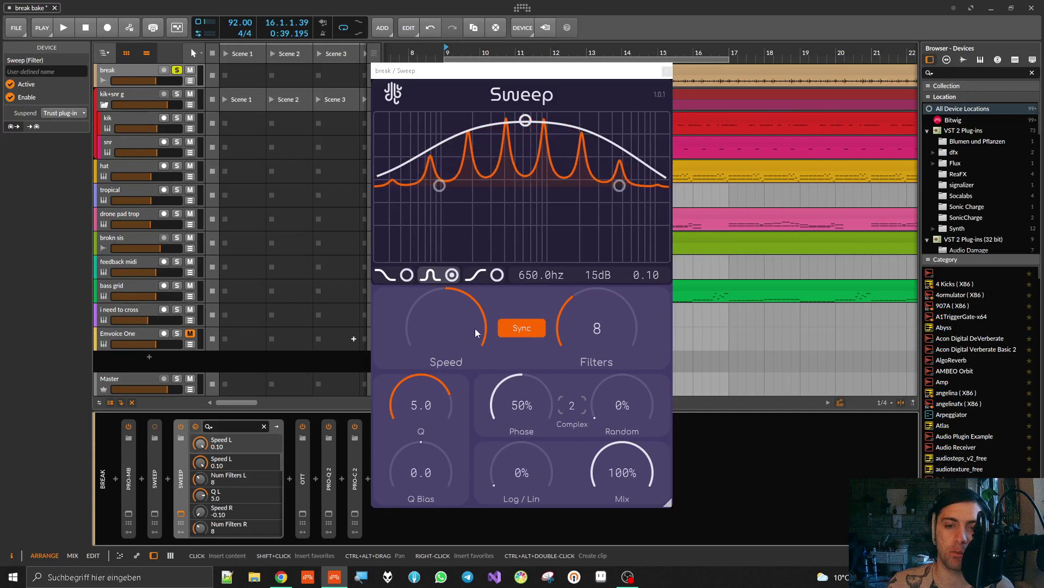
Turn off Sync and listen to the break from bar 9 with right-channel speeds of 0.034 and -0.10
left_click(521, 328)
left_click_drag(440, 294, 443, 227)
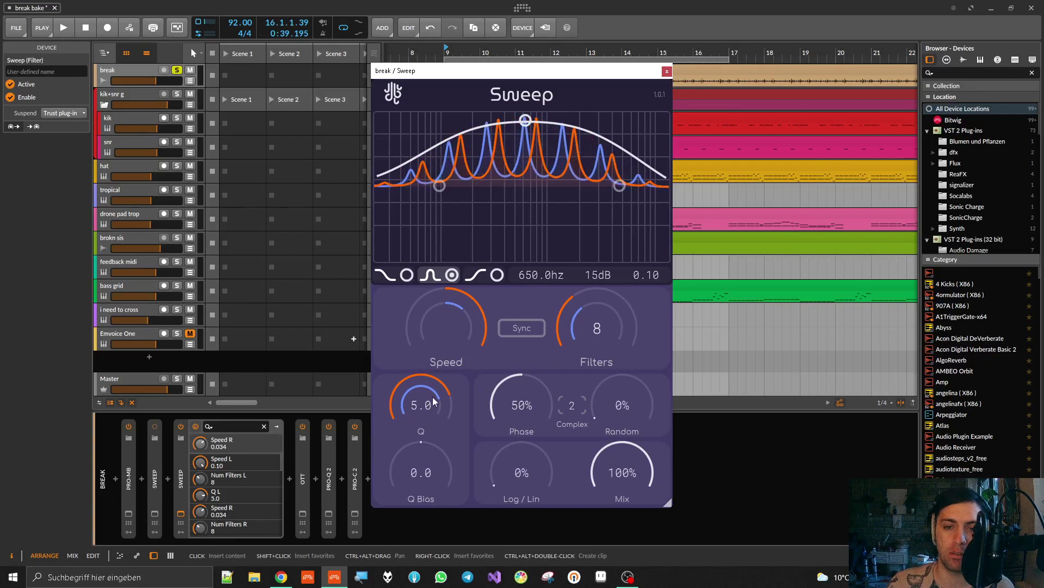
key("space")
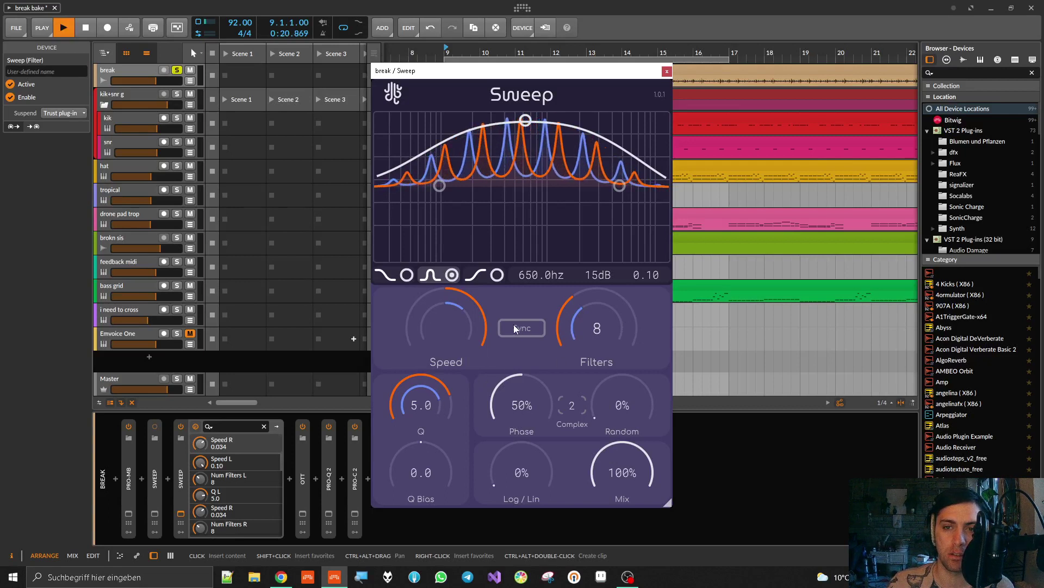
left_click_drag(452, 306, 448, 15)
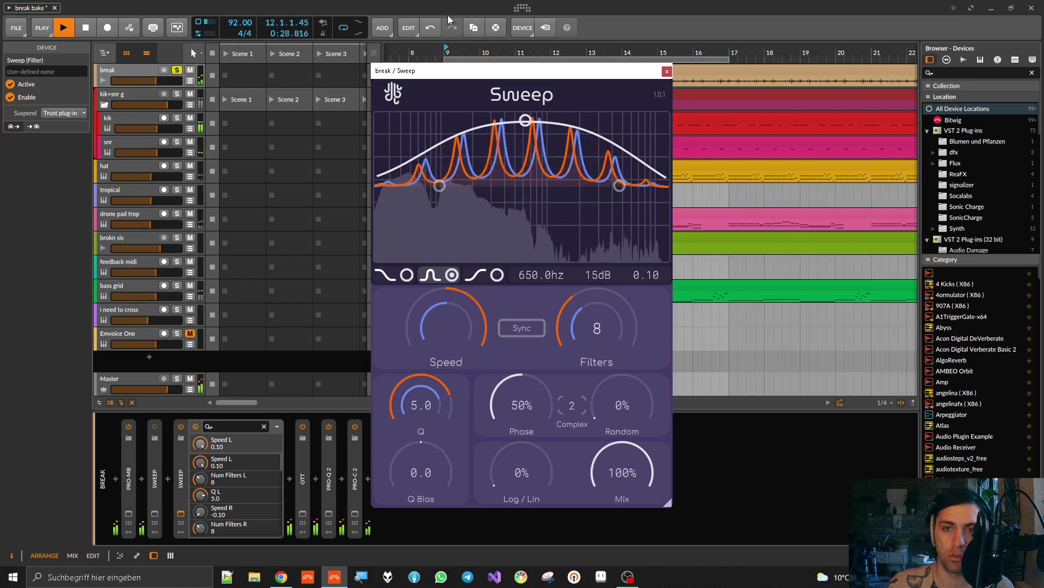
key("space")
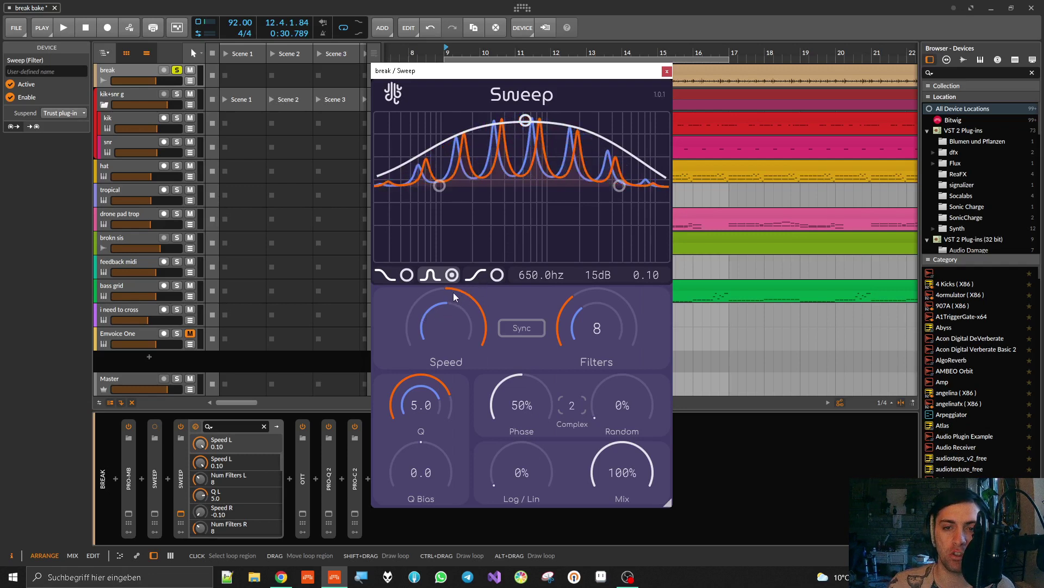
Lower the left-channel speed to 0.094, and resize and move the Sweep window over the clip launcher
left_click(453, 313)
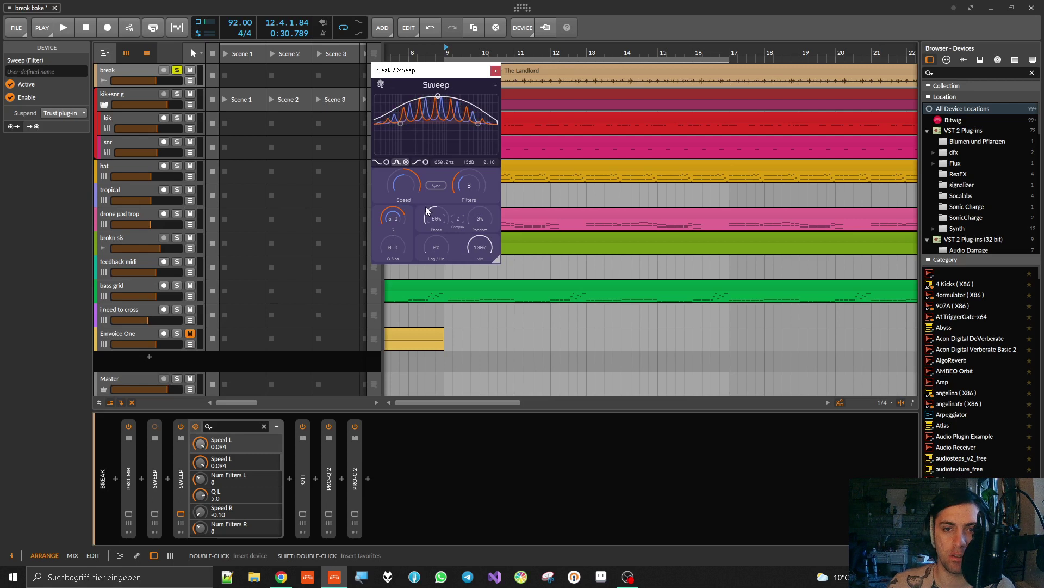
left_click(470, 209)
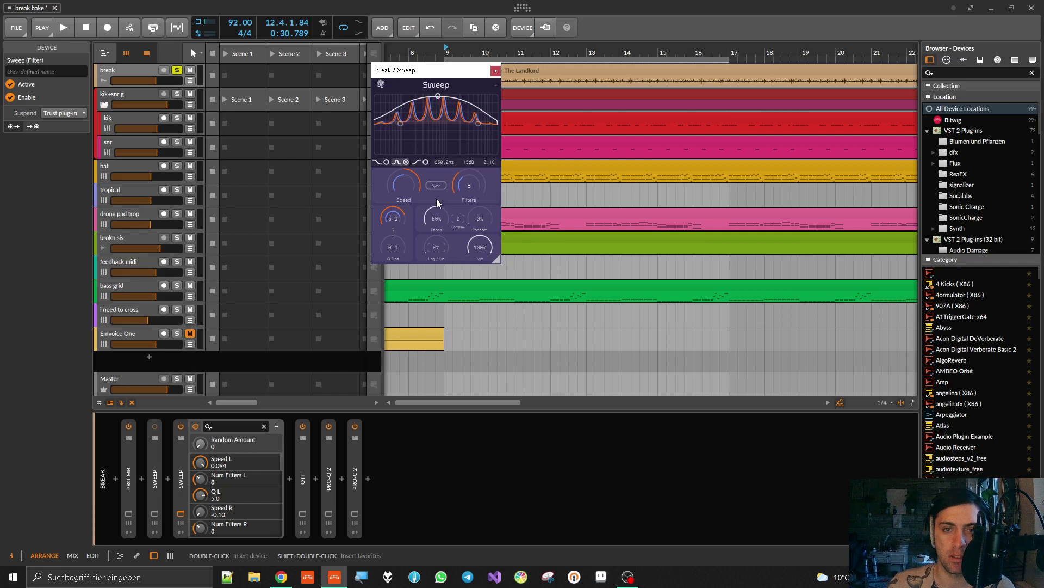
left_click_drag(496, 259, 658, 530)
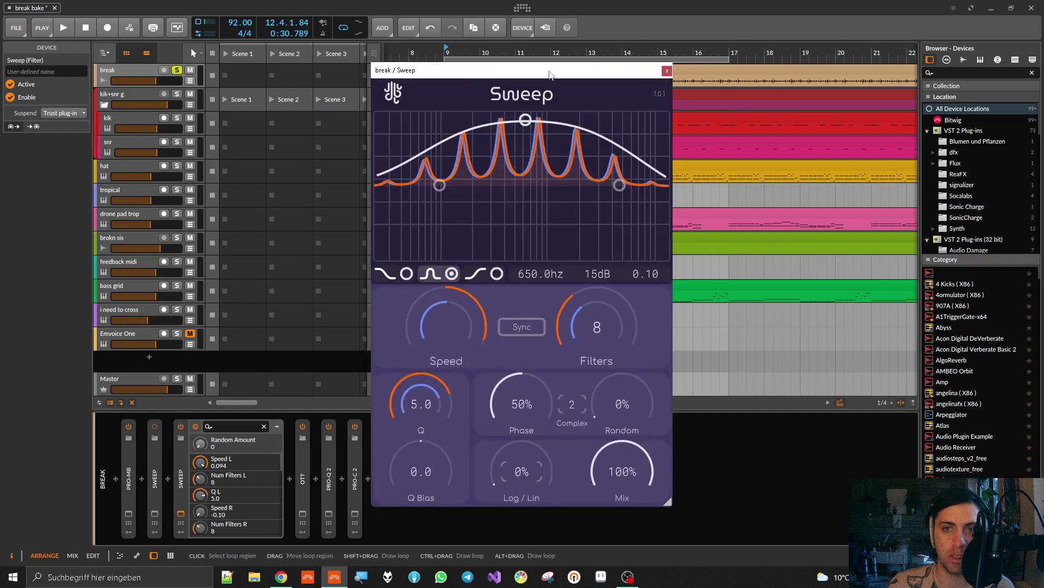
left_click_drag(547, 73, 392, 59)
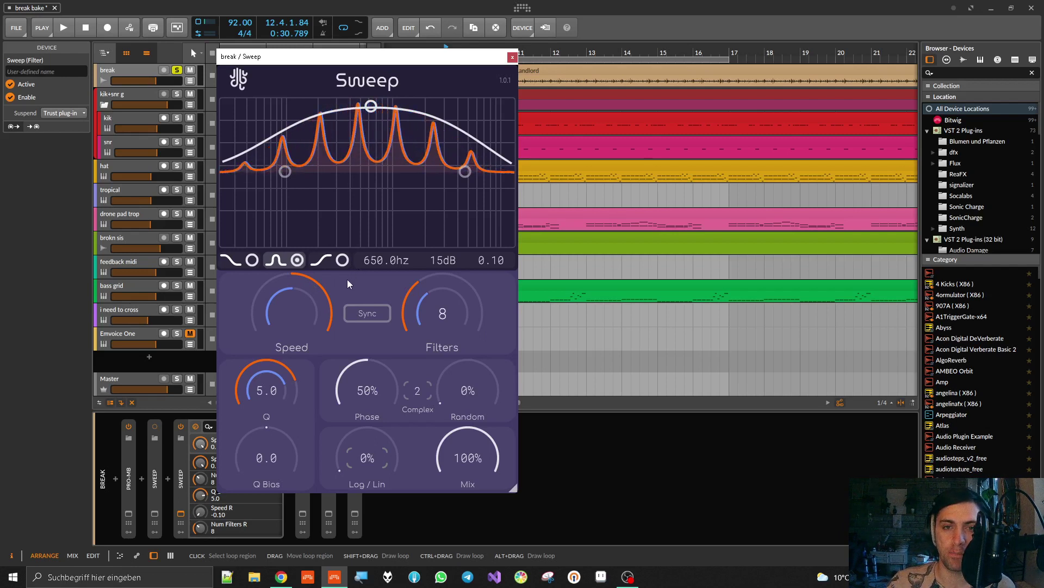
Turn Sync back on and raise the number of filters to 13 while the break plays
left_click(374, 317)
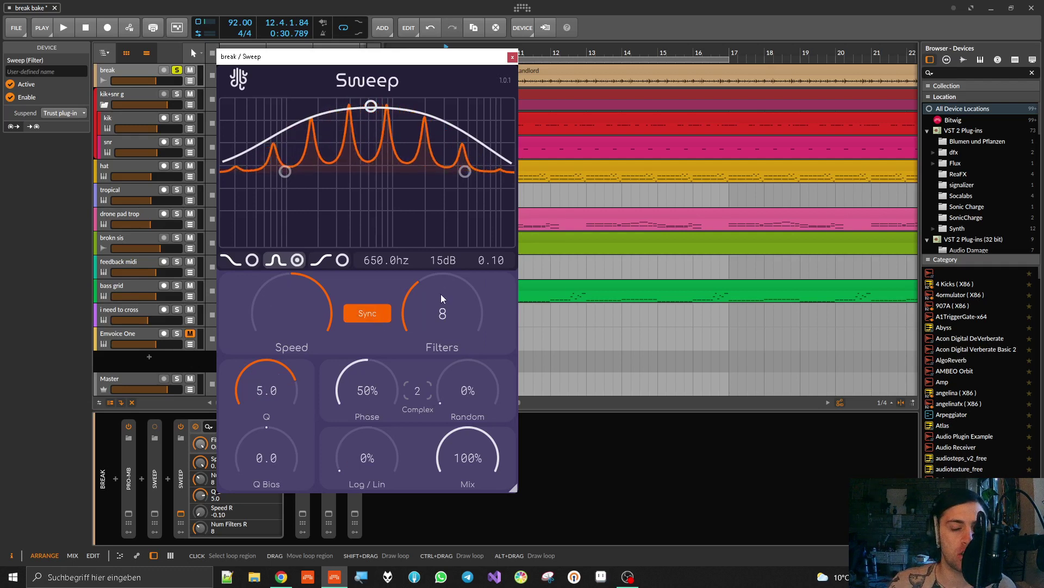
key("space")
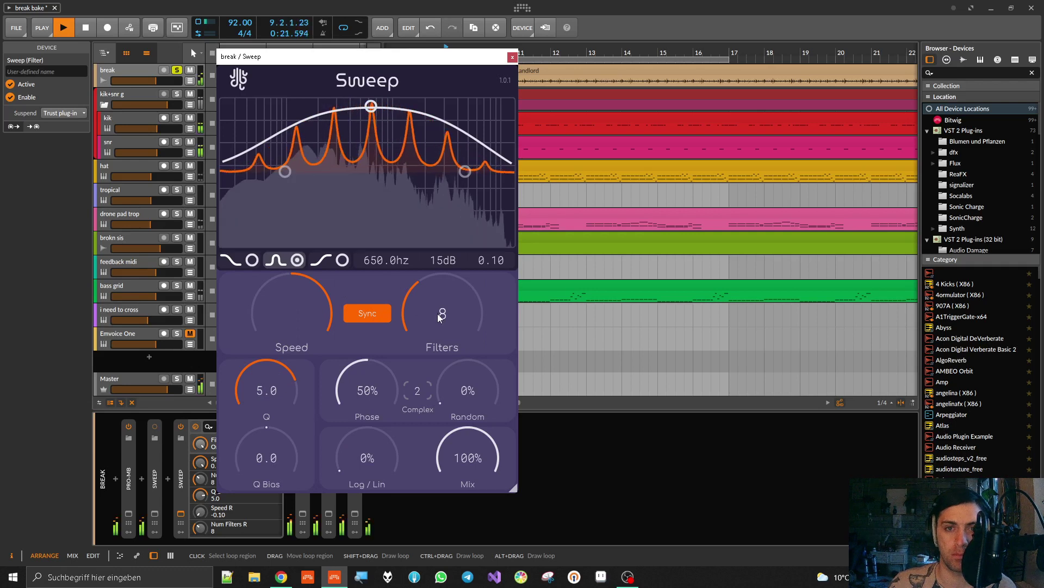
left_click_drag(438, 313, 450, 274)
key("space")
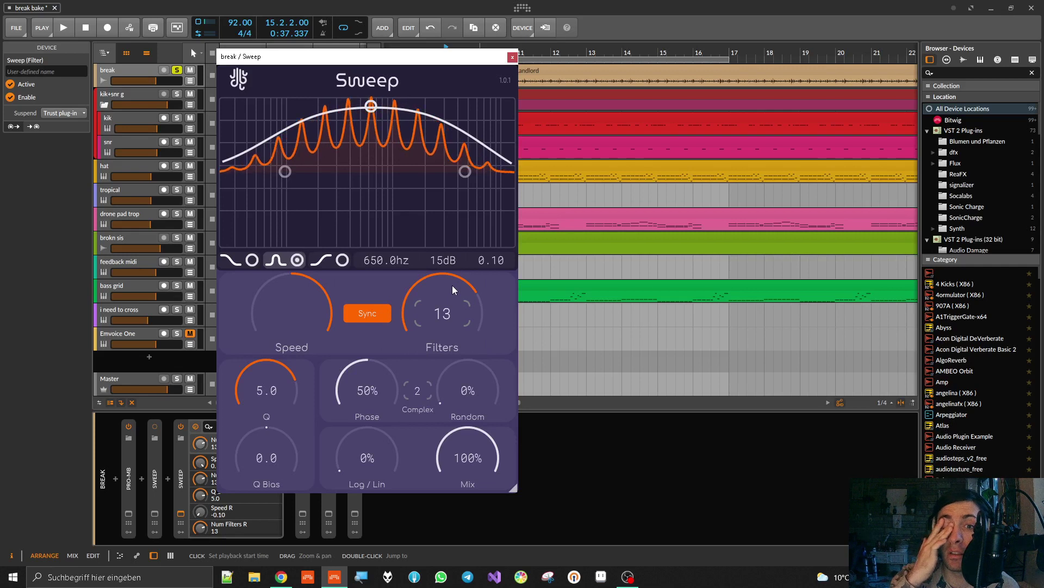
Compare 4 and 16 filters in Sweep, and settle on 12 filters with a replay of the break
key("space")
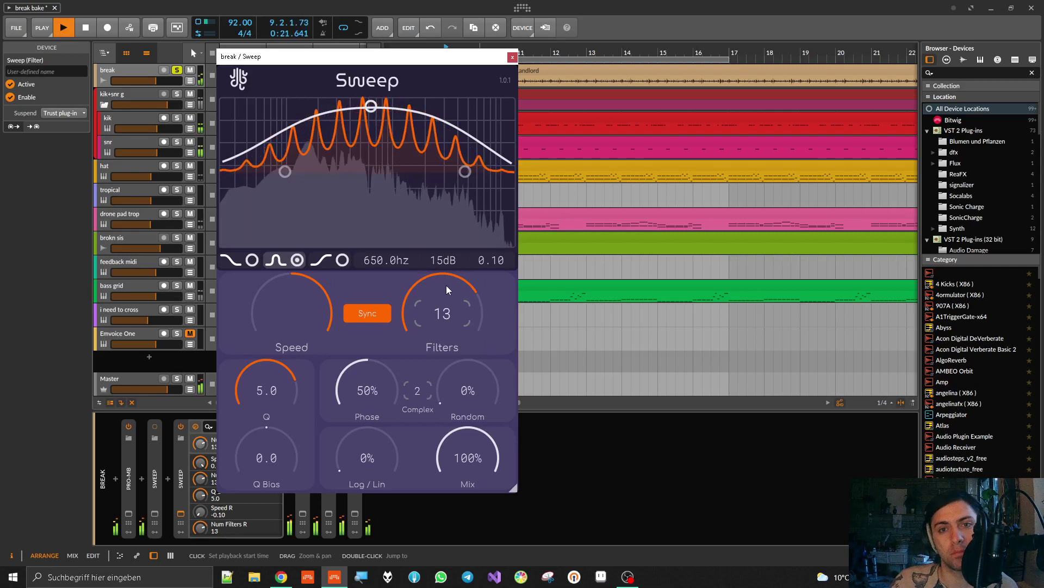
left_click_drag(446, 285, 471, 408)
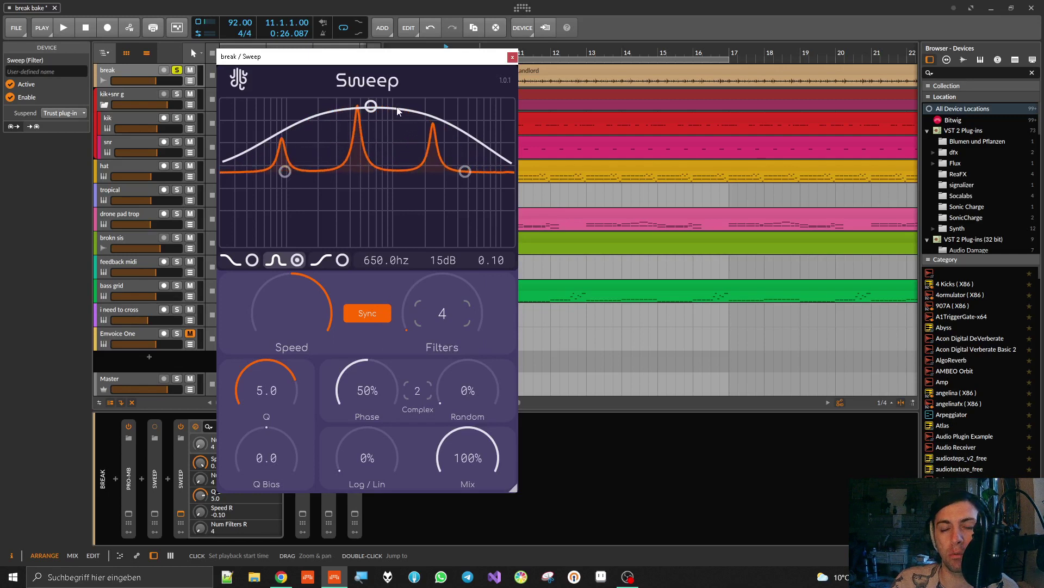
left_click_drag(433, 279, 434, 244)
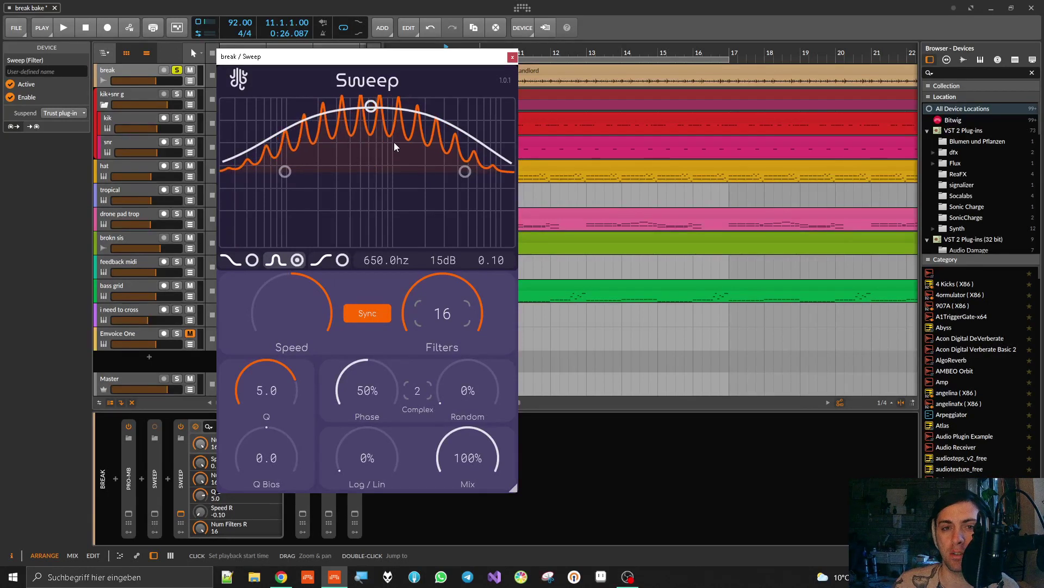
mouse_move(444, 276)
left_mouse_down()
mouse_move(443, 345)
mouse_move(442, 232)
mouse_move(445, 284)
left_mouse_up()
key("space")
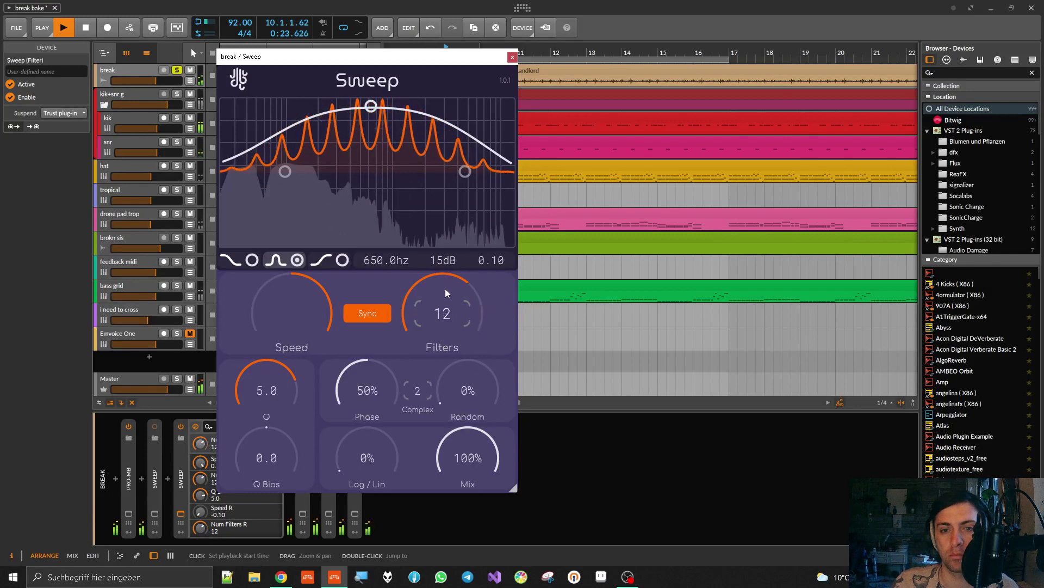
key("space")
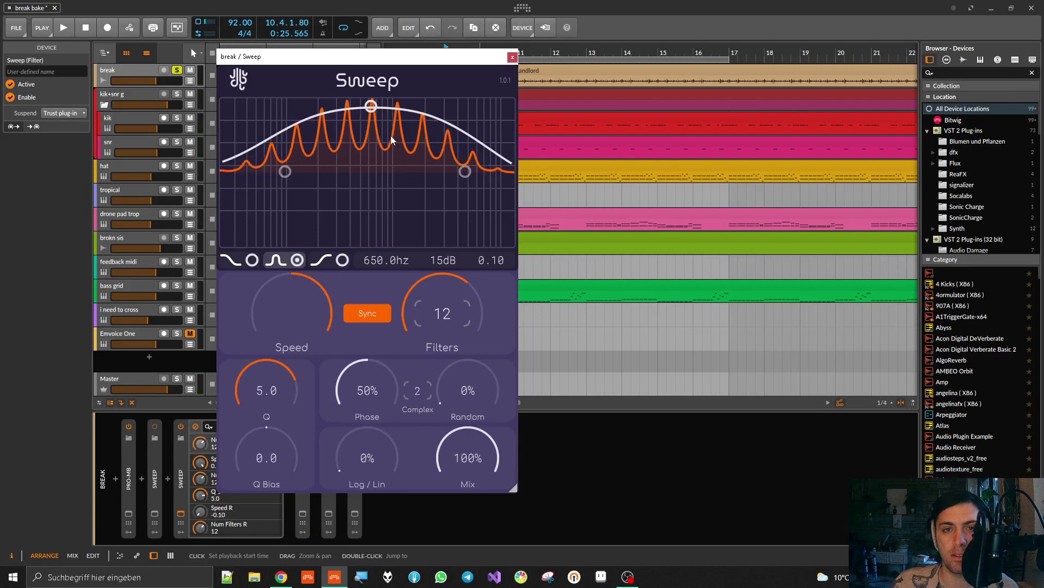
Move Sweep's bell band to 4.4 kHz, the low shelf to 181.3 Hz at -7.8 dB and the high shelf to 6.0 kHz at -6.9 dB
left_click_drag(370, 108, 430, 2)
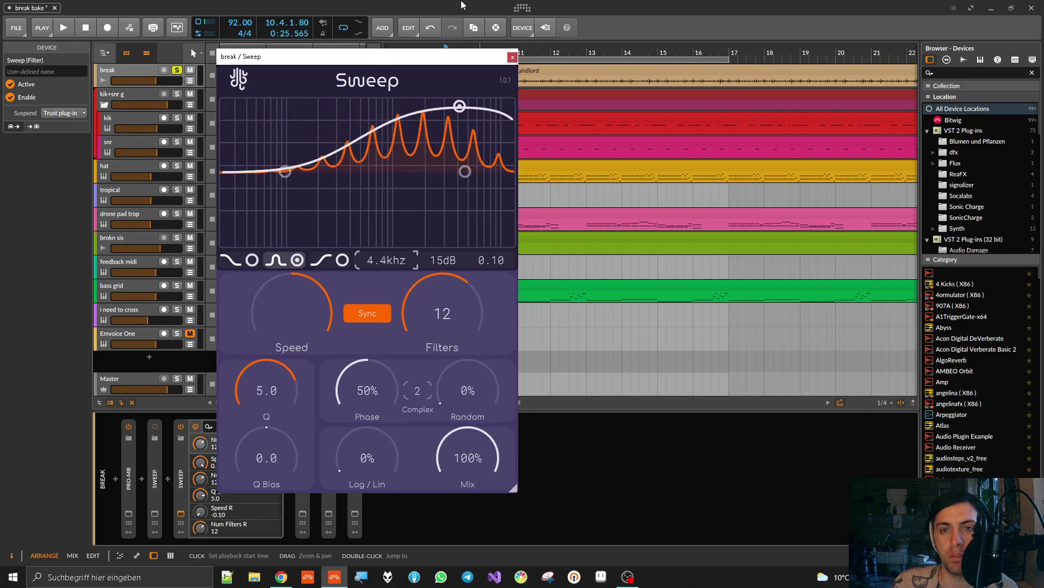
left_click_drag(288, 172, 318, 133)
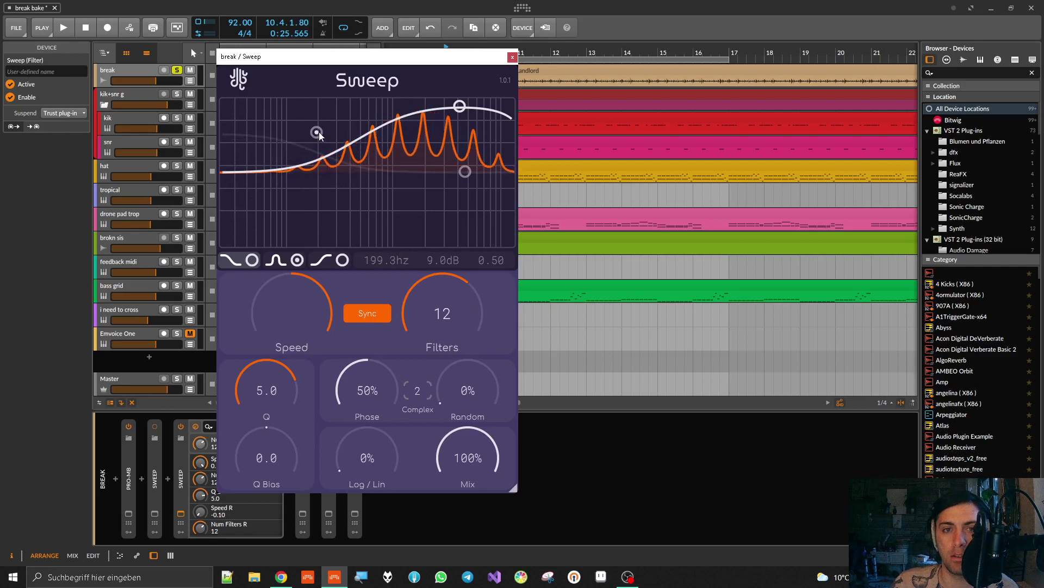
left_click_drag(465, 170, 469, 149)
left_click(317, 132)
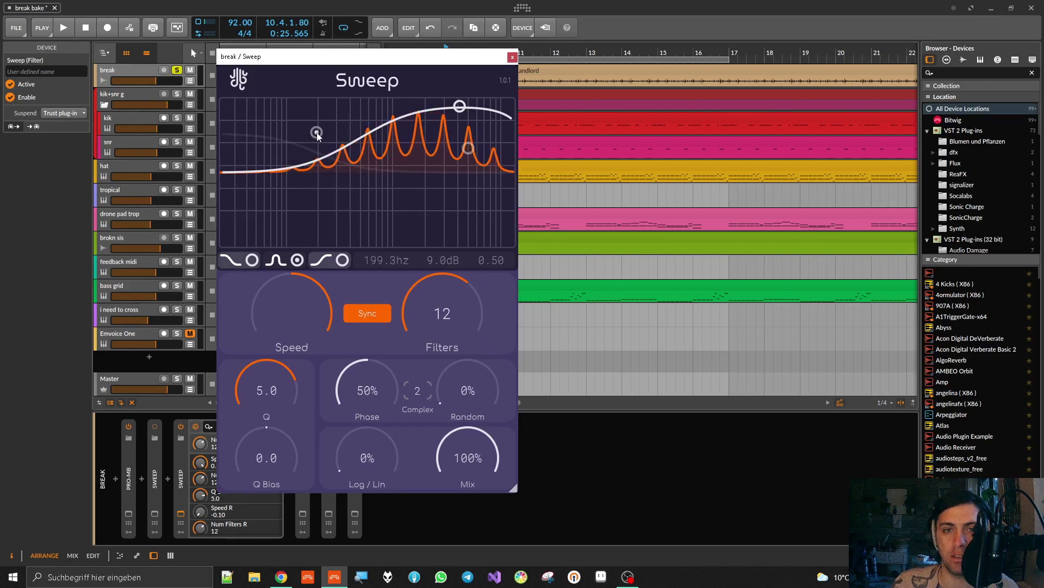
left_click_drag(317, 133, 313, 205)
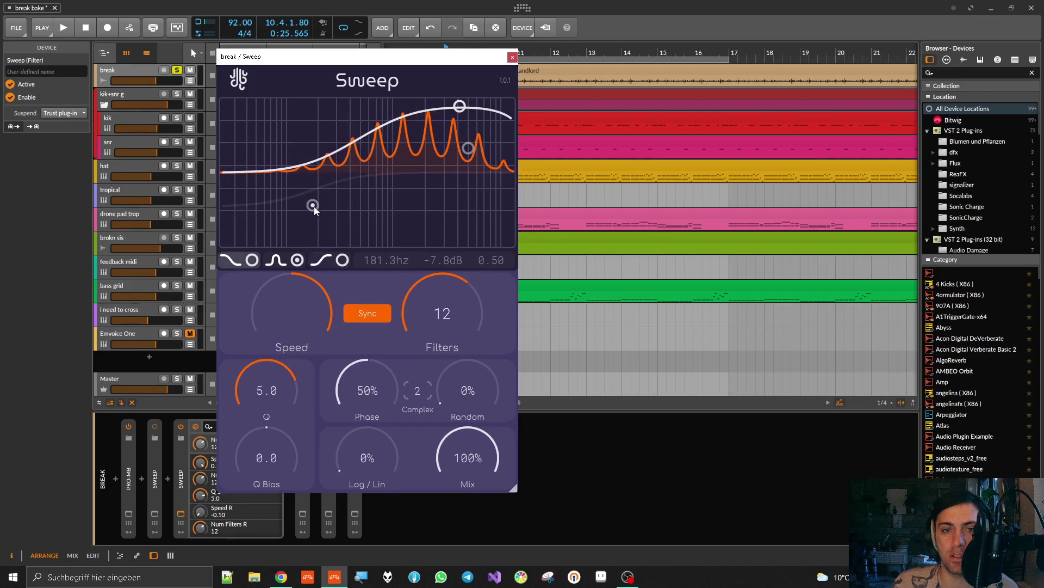
left_click(468, 148)
left_click_drag(467, 152, 474, 202)
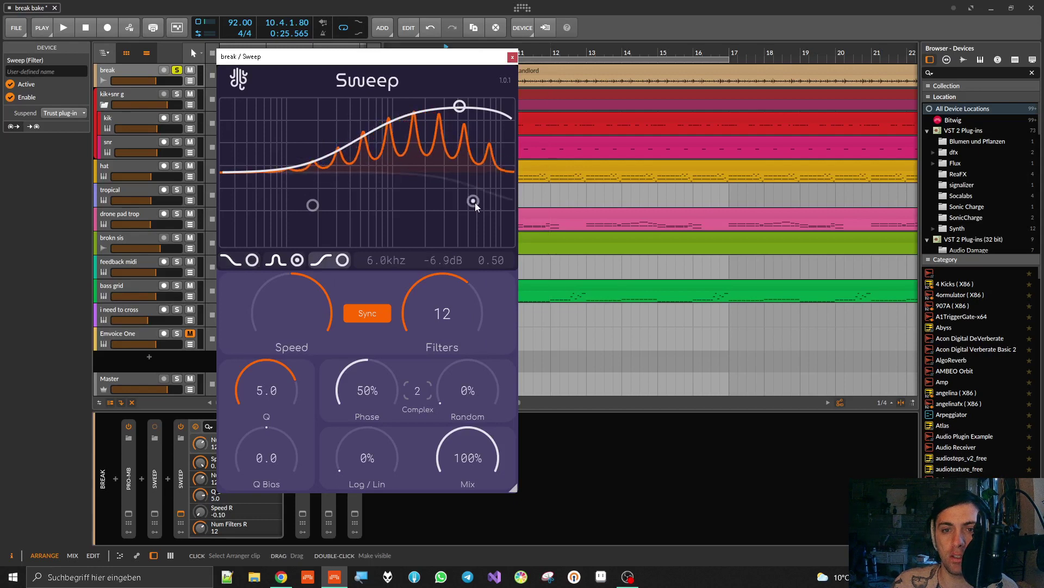
Enable the low-shelf and high-shelf bands, and set the low shelf to 155.4 Hz, -9.4 dB with a Q of 1.5
left_click(251, 261)
left_click(342, 261)
left_click(313, 205)
scroll(314, 206, "up", 5)
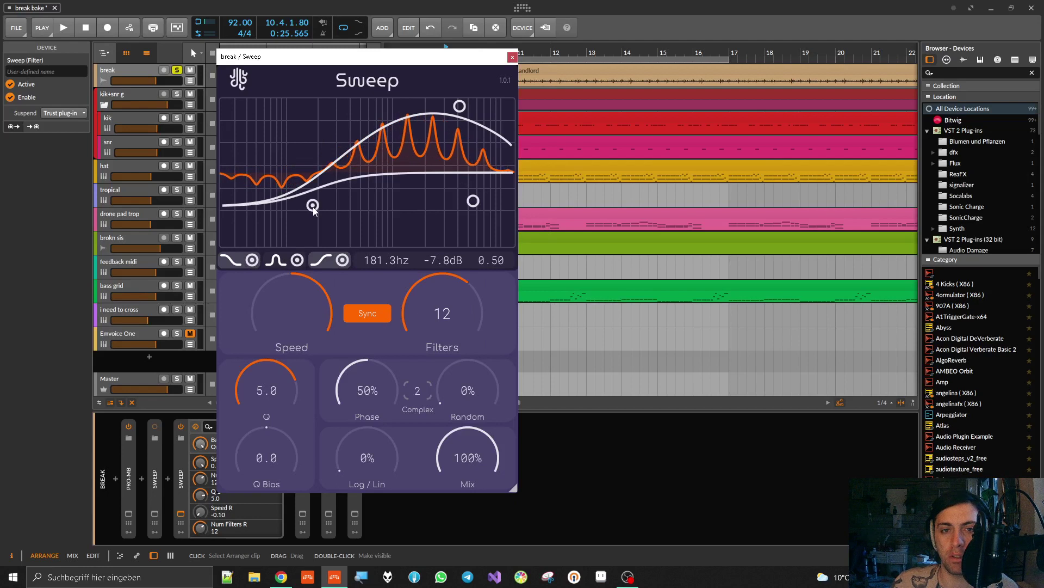
scroll(313, 208, "up", 2)
scroll(313, 207, "down", 4)
scroll(313, 208, "up", 4)
scroll(314, 207, "down", 2)
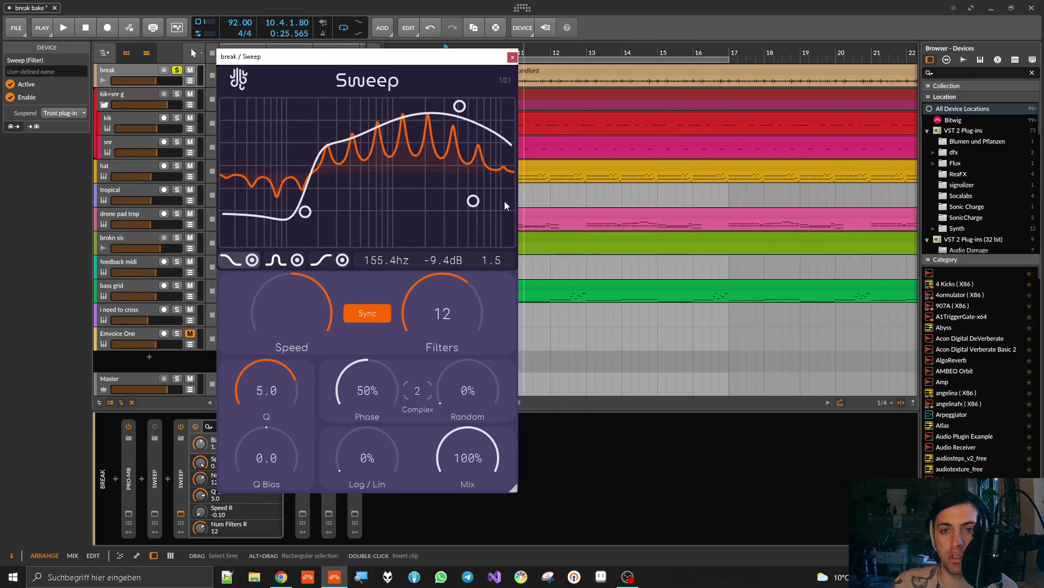
Steepen the high-shelf band and move the bell band to 1.4 kHz at 11 dB
left_click(474, 202)
left_click(459, 105)
scroll(460, 105, "down", 3)
left_click_drag(460, 106, 409, 129)
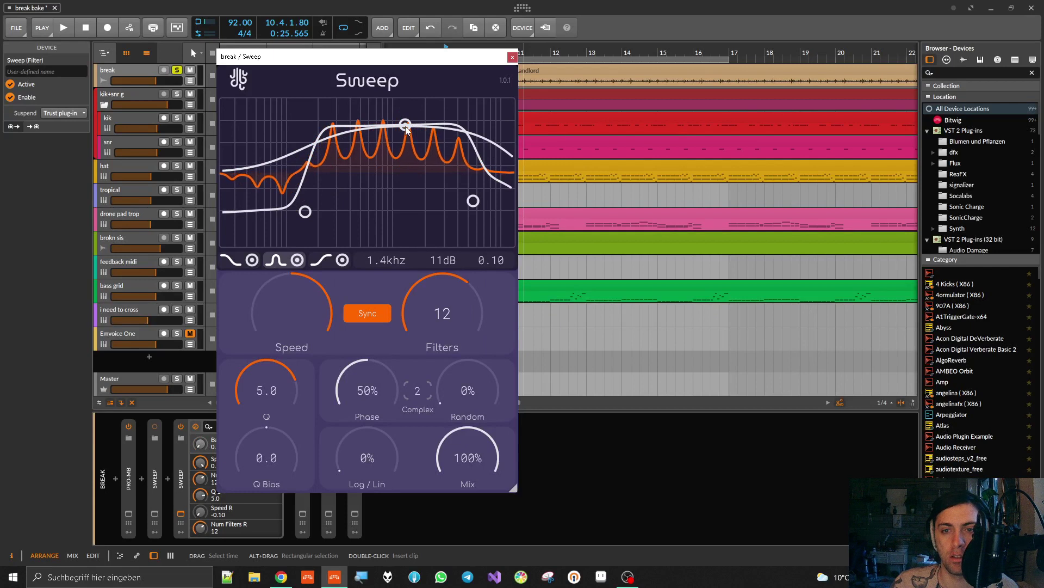
Set the bell band to 2.1 kHz, 15 dB with a Q of 0.26, and move the high shelf higher with a Q of 2.7
mouse_move(490, 260)
left_mouse_down()
mouse_move(490, 240)
mouse_move(490, 248)
left_mouse_up()
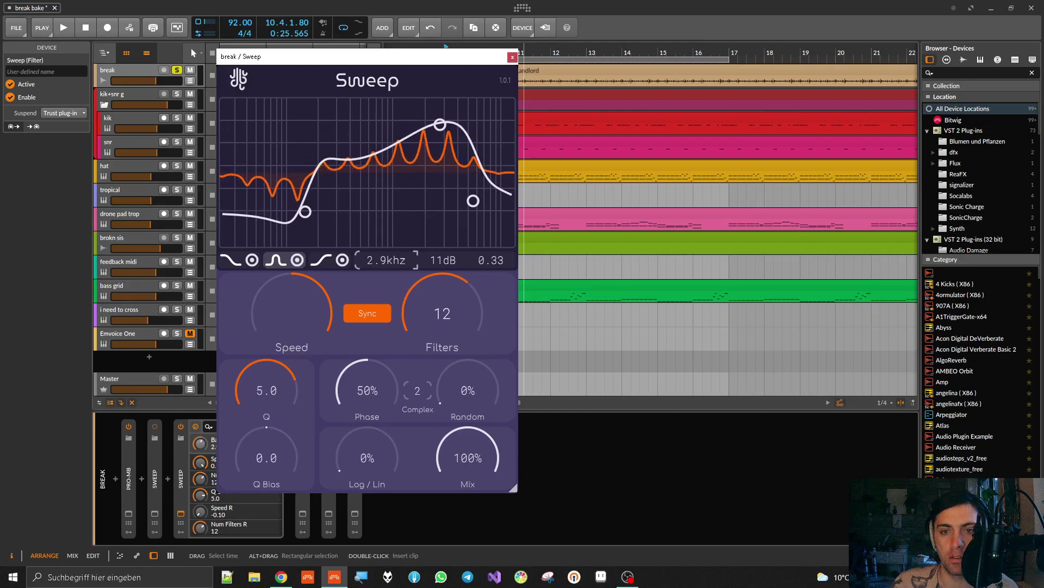
left_click_drag(434, 263, 419, 119)
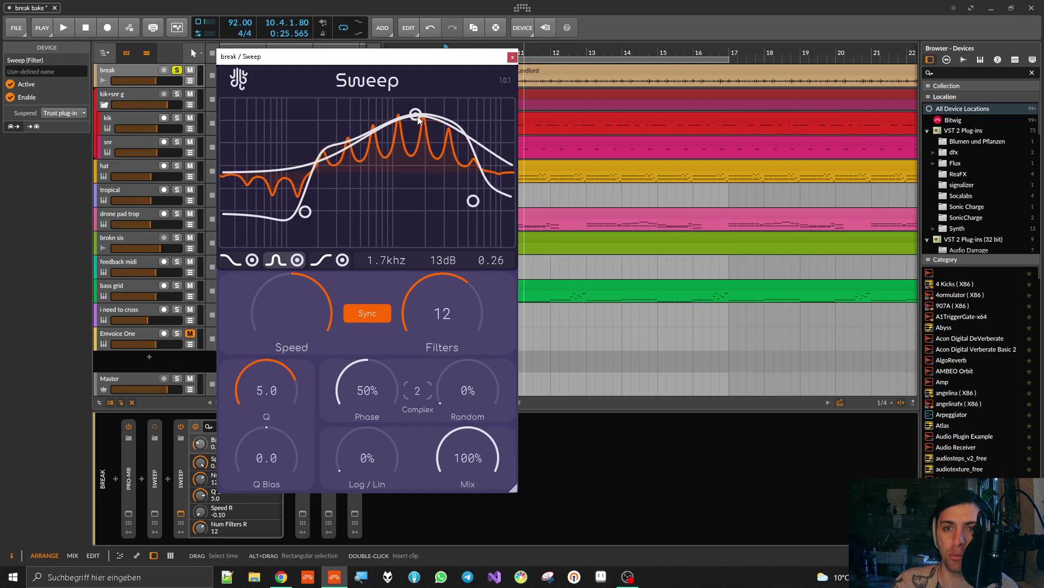
left_click_drag(418, 116, 423, 108)
mouse_move(473, 205)
left_mouse_down()
mouse_move(484, 206)
mouse_move(489, 184)
mouse_move(490, 206)
left_mouse_up()
scroll(482, 208, "up", 5)
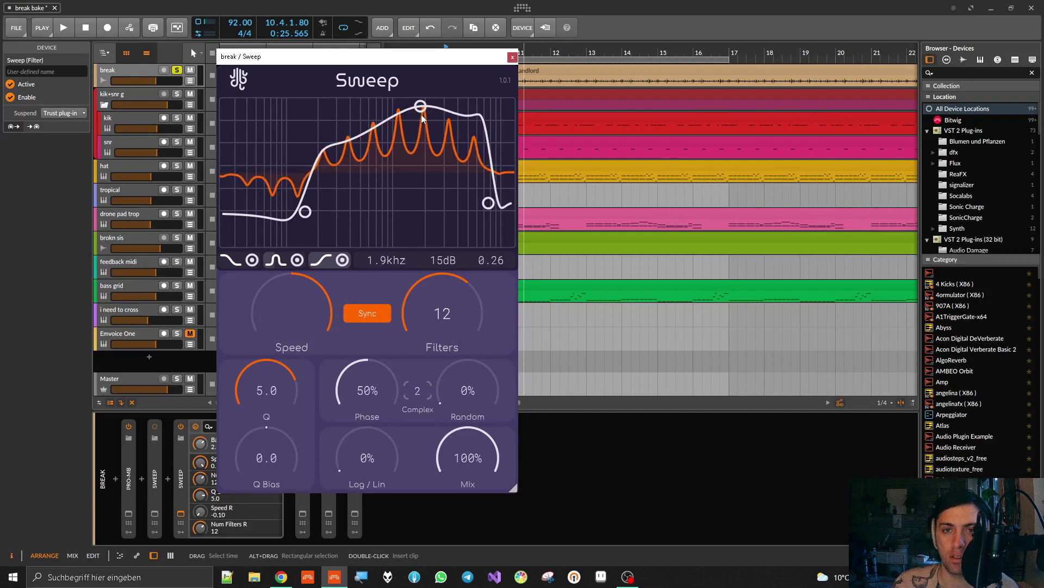
left_click_drag(424, 109, 429, 111)
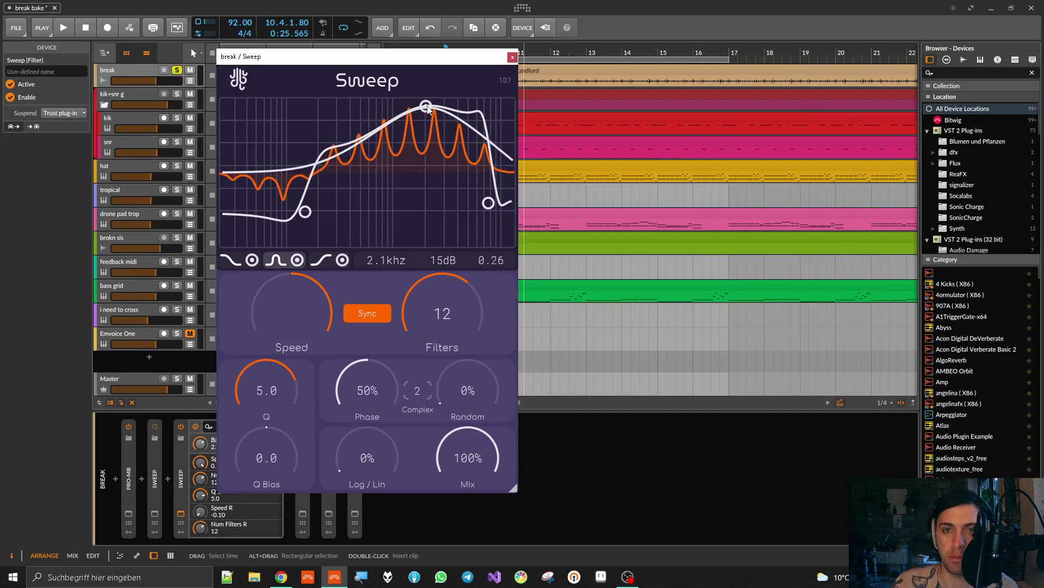
Play the break, turn off Sync and set the right channel's filter count to 9
key("space")
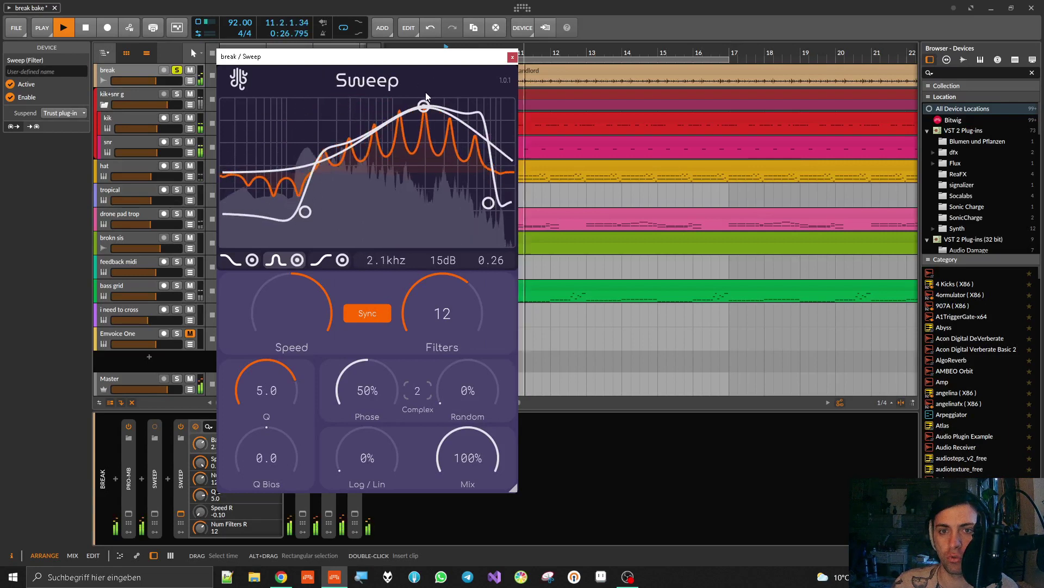
left_click(367, 313)
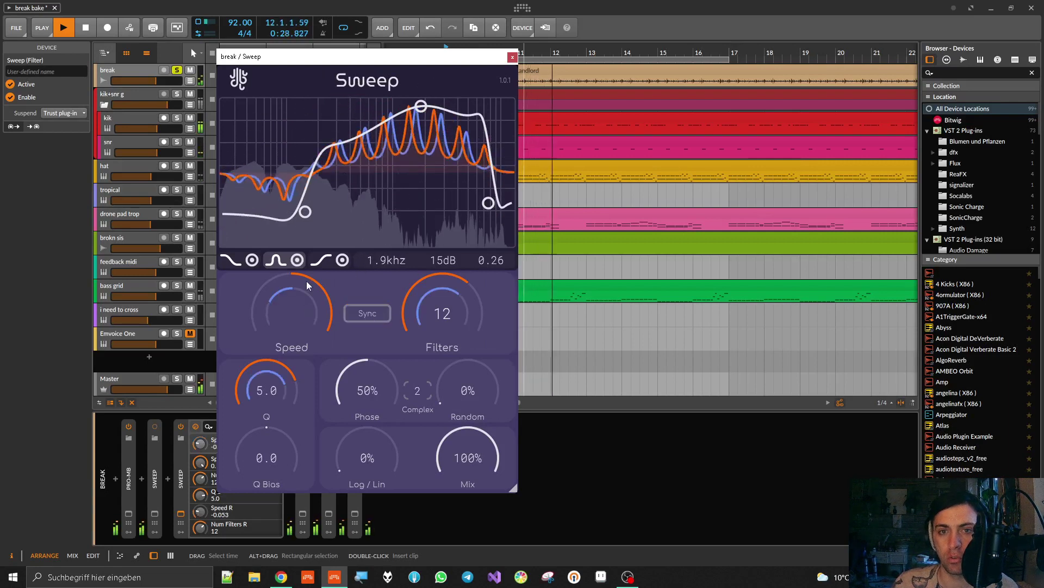
mouse_move(455, 312)
left_mouse_down()
mouse_move(450, 369)
mouse_move(456, 293)
left_mouse_up()
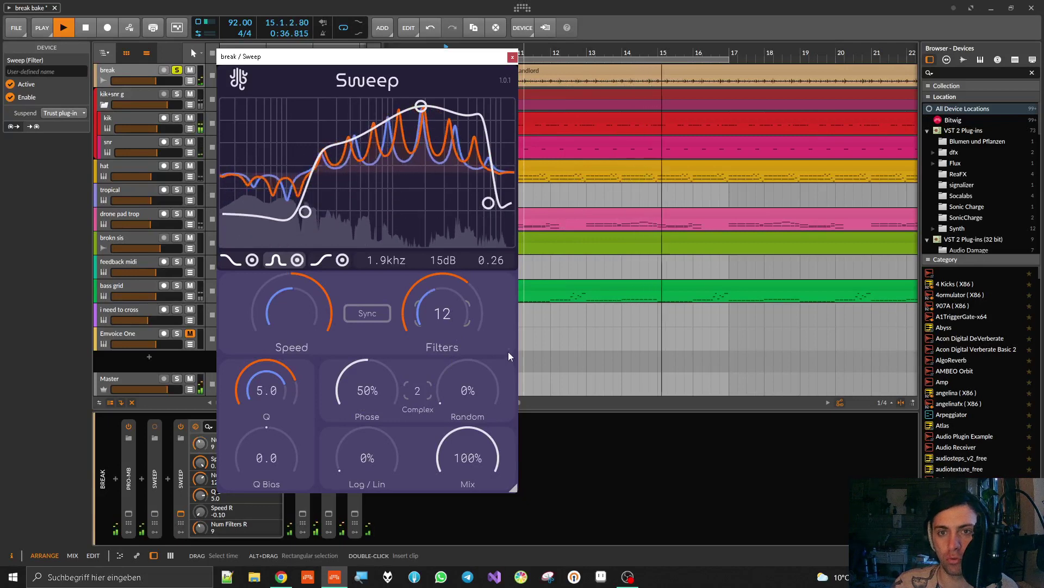
Move the high shelf down to 6.0 kHz at -9.4 dB, stop playback, and shift it to 7.6 kHz at -6.8 dB
mouse_move(488, 203)
left_mouse_down()
mouse_move(383, 207)
mouse_move(481, 211)
left_mouse_up()
key("space")
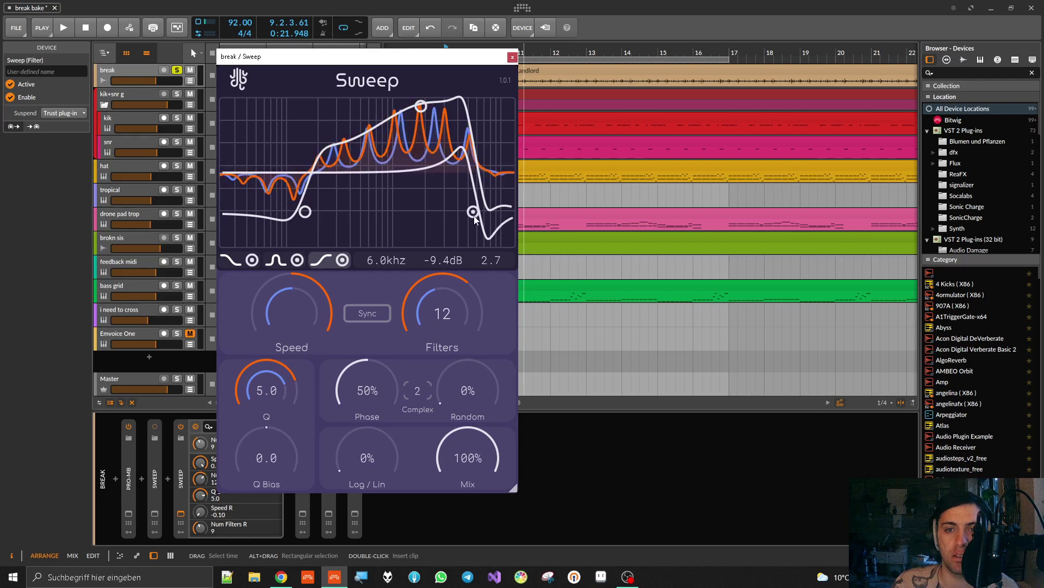
left_click_drag(478, 213, 485, 211)
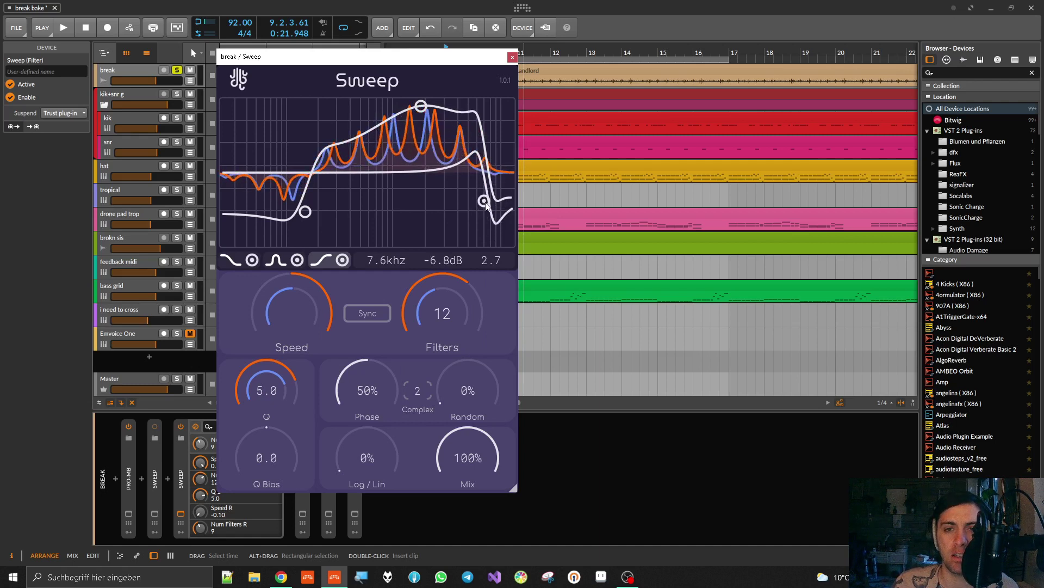
Shrink, re-enlarge and reposition the Sweep window, and set the high shelf to 7.3 kHz at -6.0 dB
left_click_drag(513, 488, 360, 270)
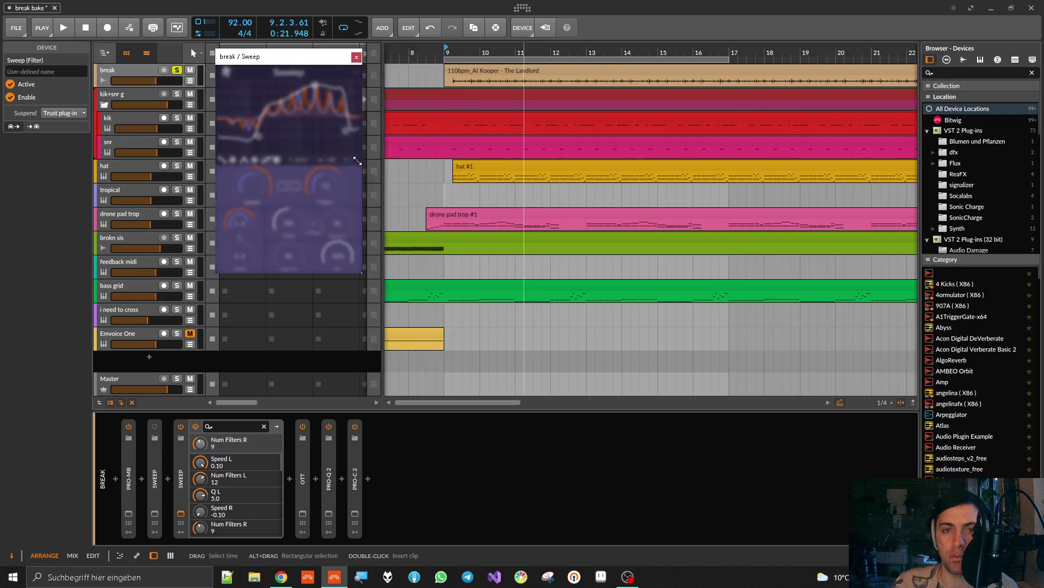
left_click_drag(345, 130, 342, 126)
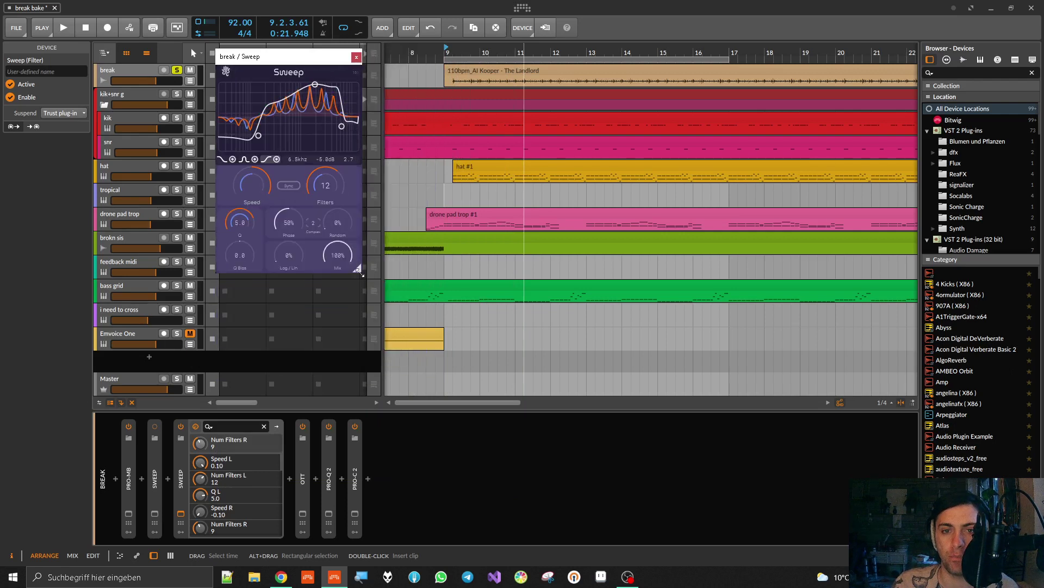
left_click_drag(358, 268, 505, 477)
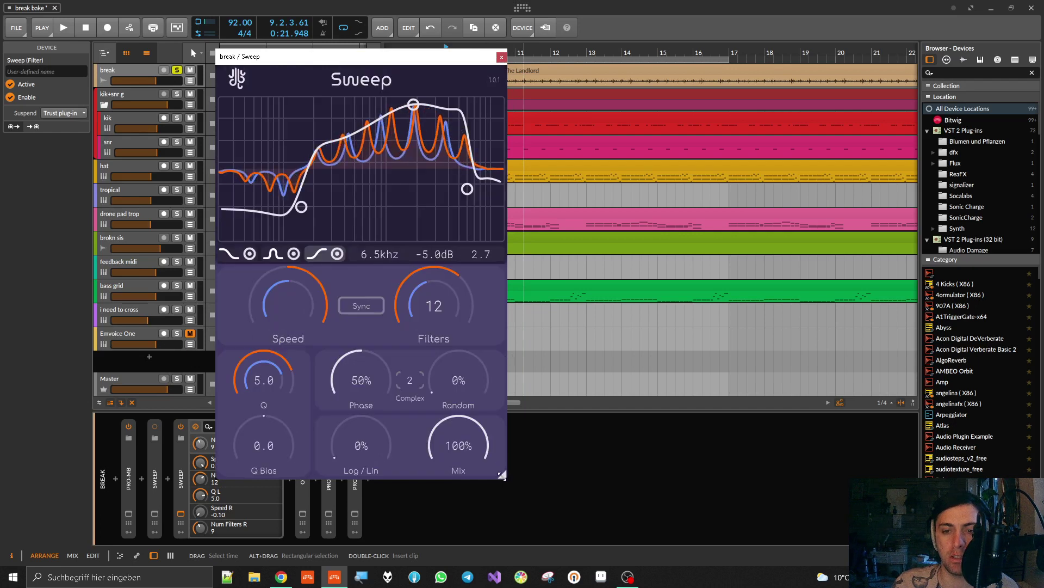
left_click_drag(415, 57, 342, 46)
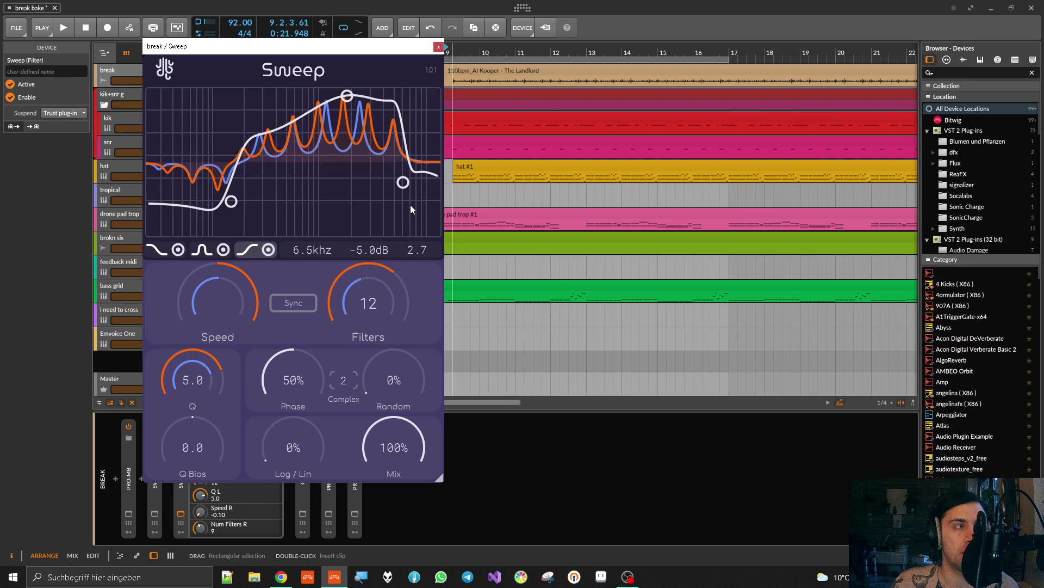
left_click_drag(408, 188, 411, 191)
While the break plays, try a left-channel Q of 1.5 and 2.2, settle on 1.6, and move the bell band to 2.4 kHz at 10 dB
key("space")
key("space")
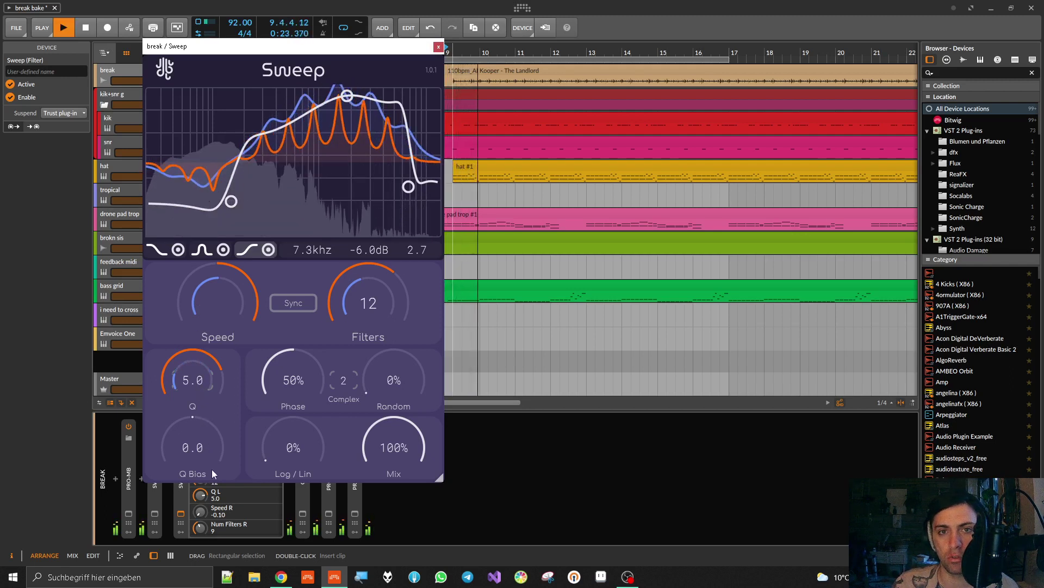
left_click_drag(206, 411, 208, 536)
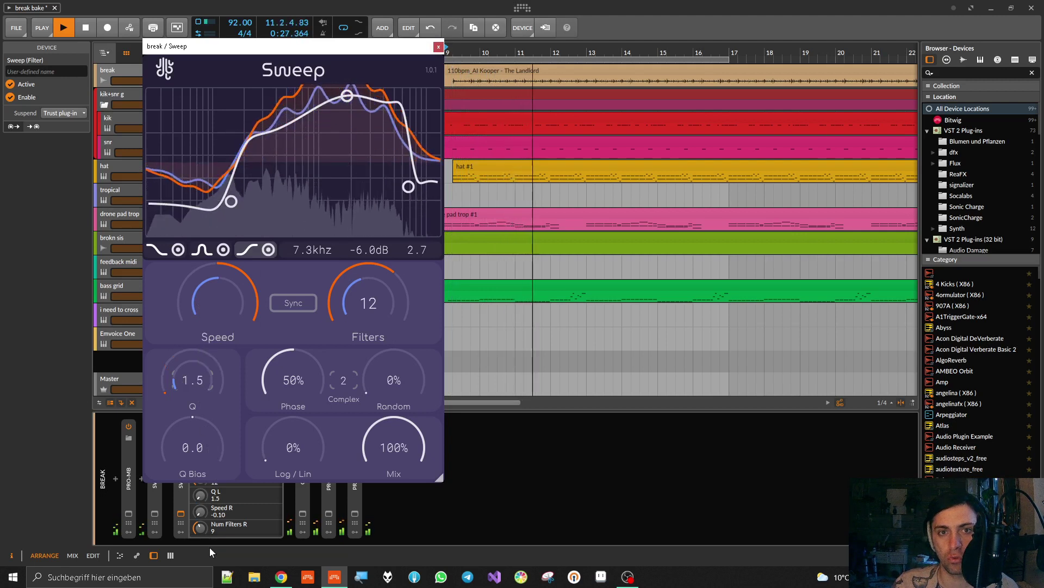
left_click_drag(346, 98, 367, 123)
left_click_drag(164, 384, 205, 362)
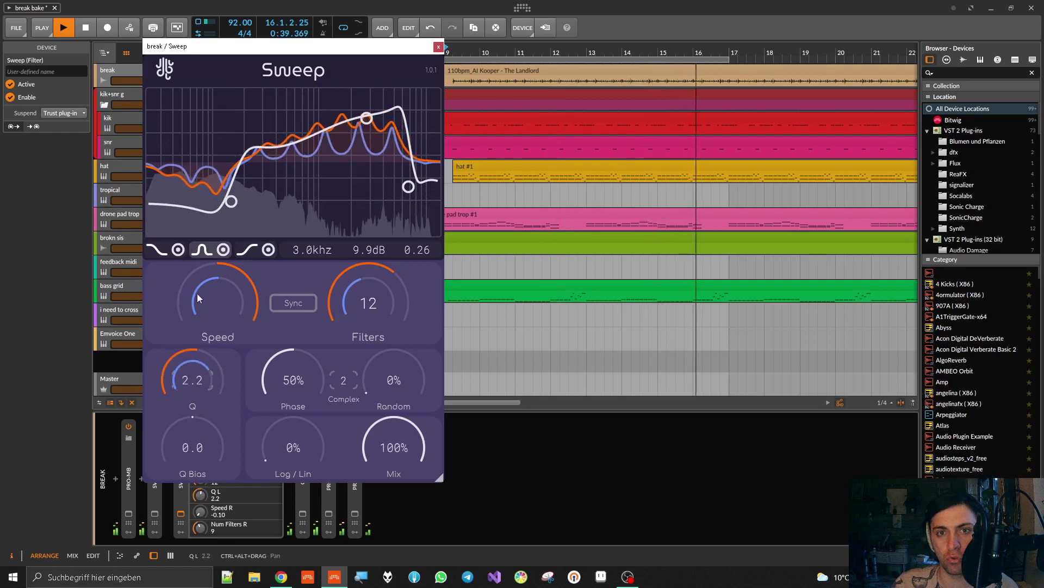
mouse_move(183, 383)
left_mouse_down()
mouse_move(174, 408)
mouse_move(173, 335)
mouse_move(176, 388)
left_mouse_up()
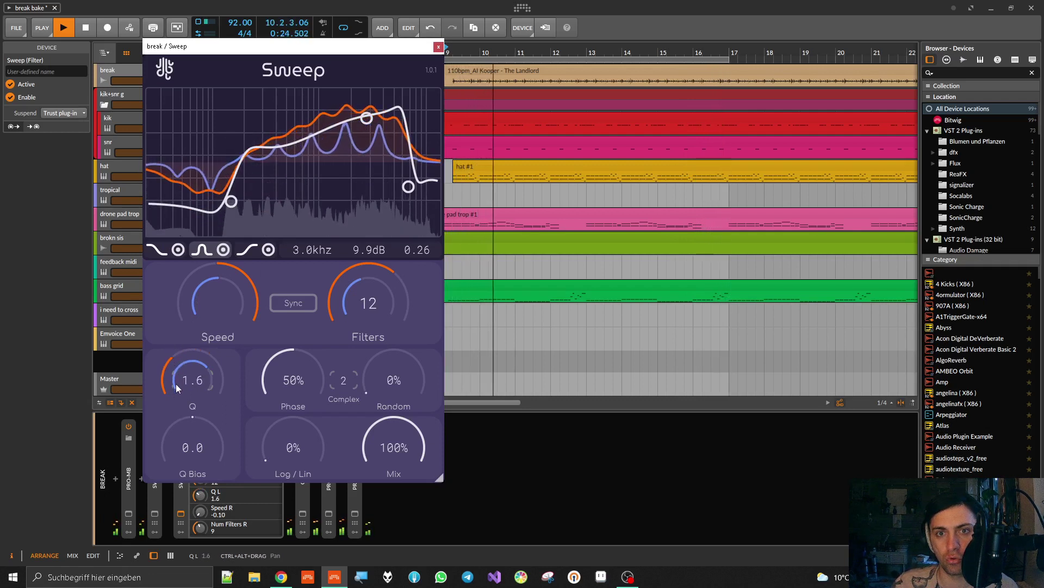
mouse_move(371, 125)
left_mouse_down()
mouse_move(351, 114)
mouse_move(360, 123)
left_mouse_up()
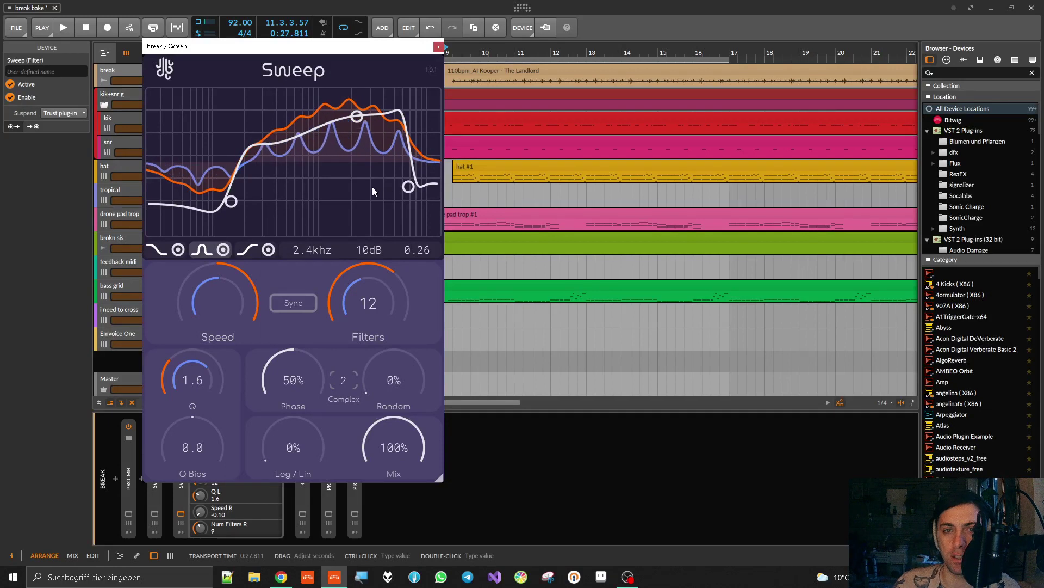
Replay the break, set Q Bias to -0.9 and stop playback
key("space")
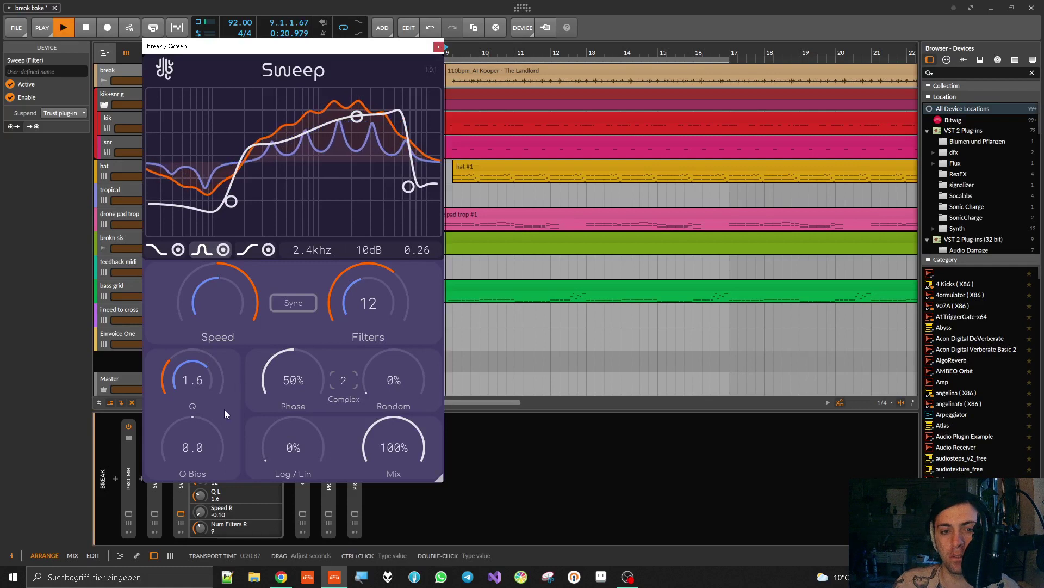
left_click_drag(212, 434, 201, 493)
mouse_move(200, 445)
left_mouse_down()
mouse_move(207, 370)
mouse_move(217, 495)
mouse_move(213, 450)
left_mouse_up()
key("space")
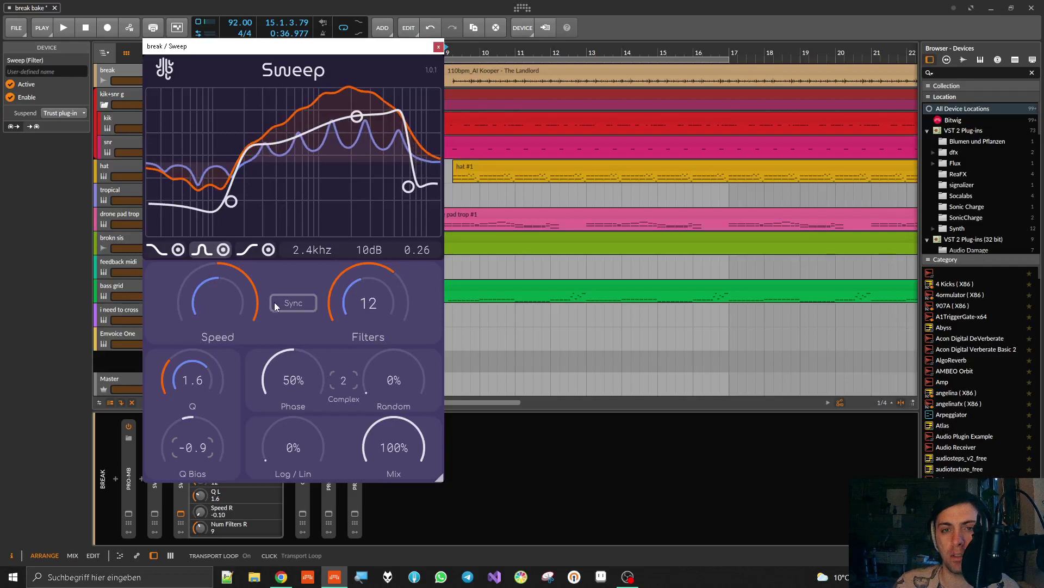
Audition the break with Phase at 46% and Complex at 9
key("space")
mouse_move(302, 378)
left_mouse_down()
mouse_move(301, 465)
mouse_move(300, 277)
mouse_move(300, 487)
mouse_move(285, 263)
mouse_move(285, 426)
mouse_move(305, 367)
left_mouse_up()
key("space")
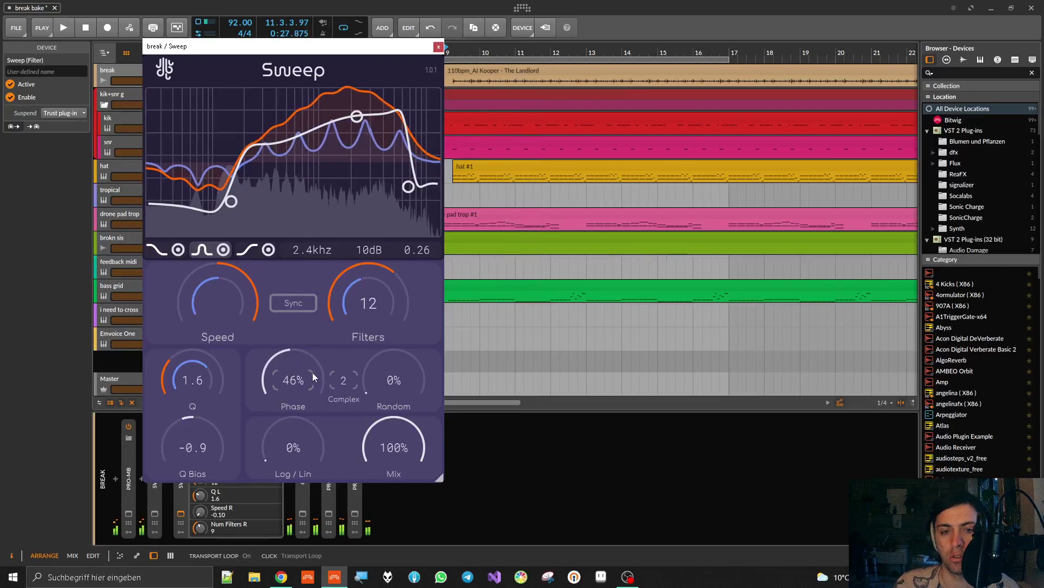
left_click(347, 381)
key("space")
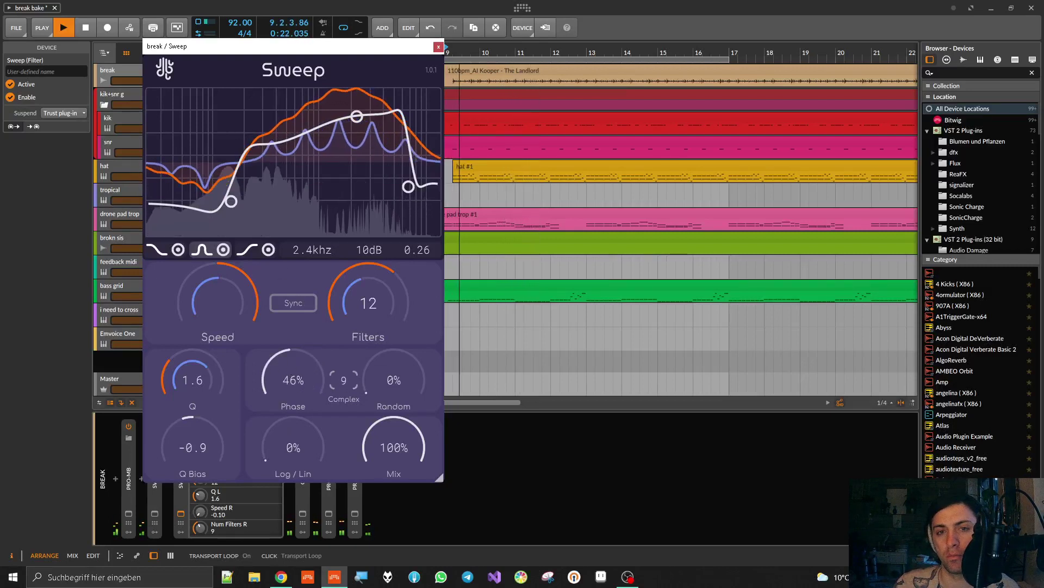
left_click_drag(347, 381, 347, 348)
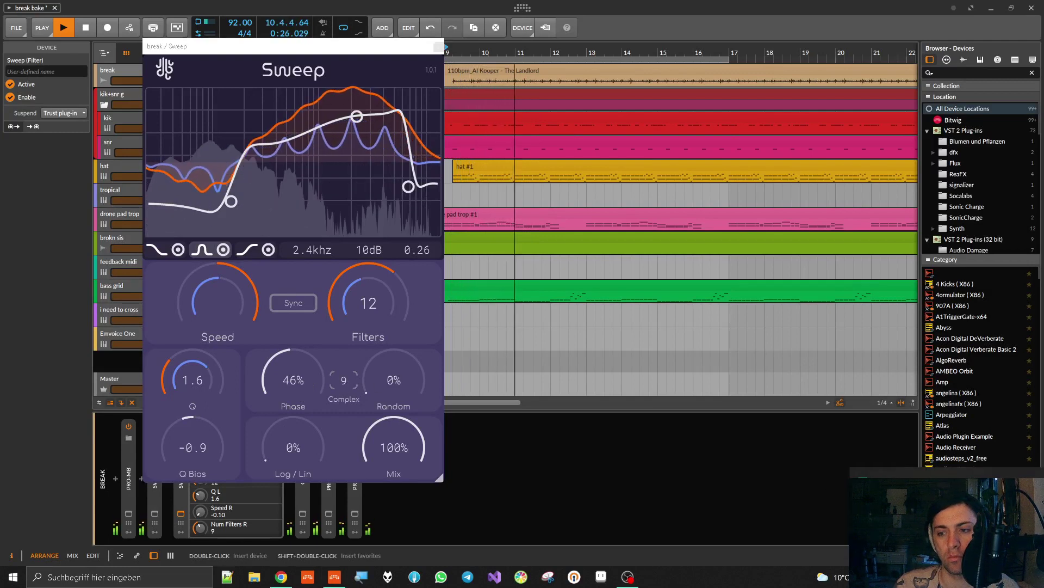
Raise Phase to 88%, settle it at 79%, and increase the left channel's Q to 3.2
left_click_drag(283, 372, 298, 325)
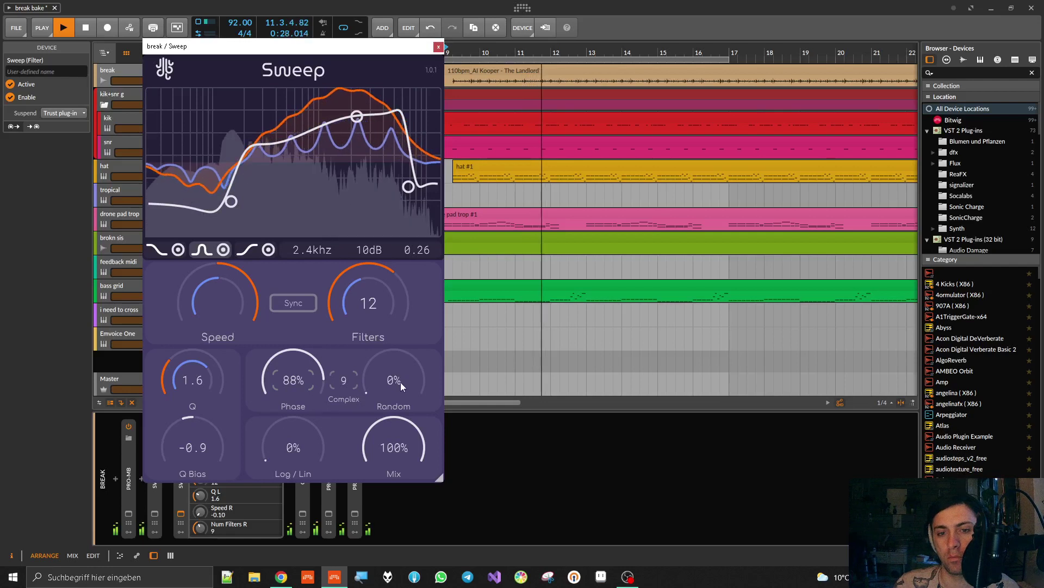
left_click_drag(304, 375, 323, 336)
left_click_drag(206, 380, 191, 309)
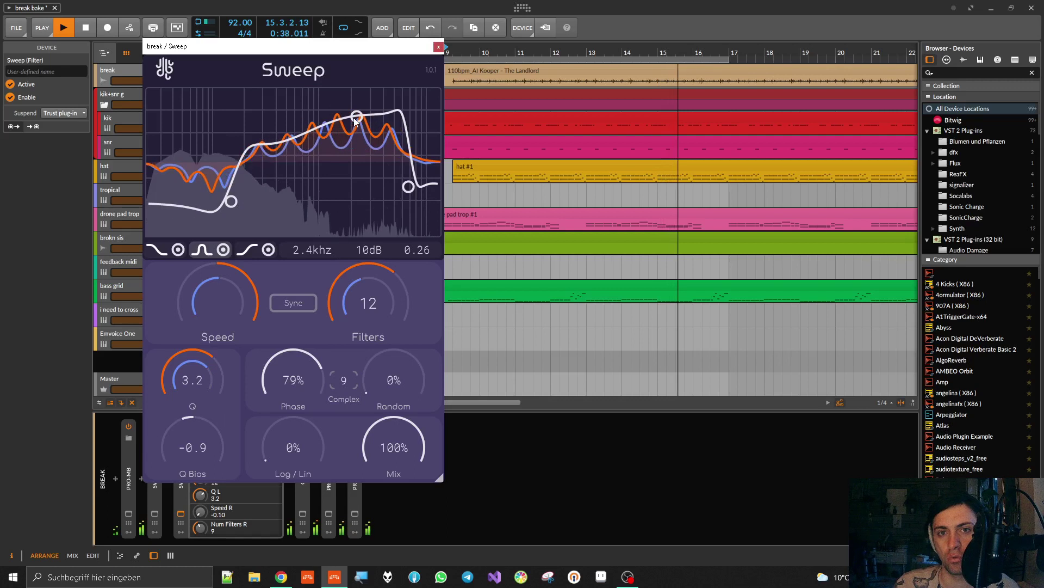
Move the bell band to 1.2 kHz at 12 dB and raise the low shelf to 6.7 dB at 110.3 Hz
left_click_drag(362, 123, 329, 115)
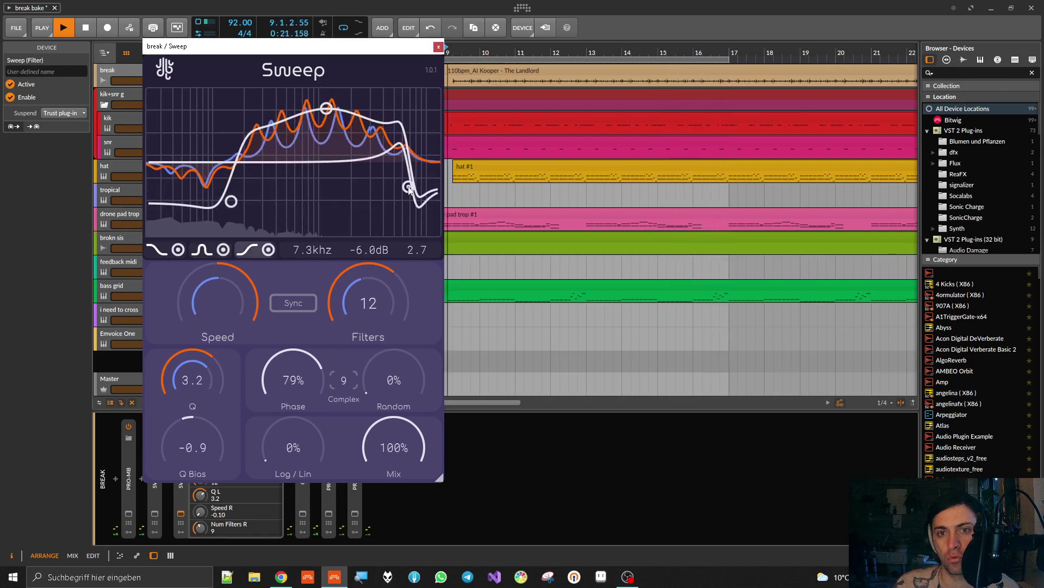
left_click_drag(224, 201, 217, 136)
Set Random to 100% and Complex to 5, and stop playback
left_click_drag(383, 377, 403, 213)
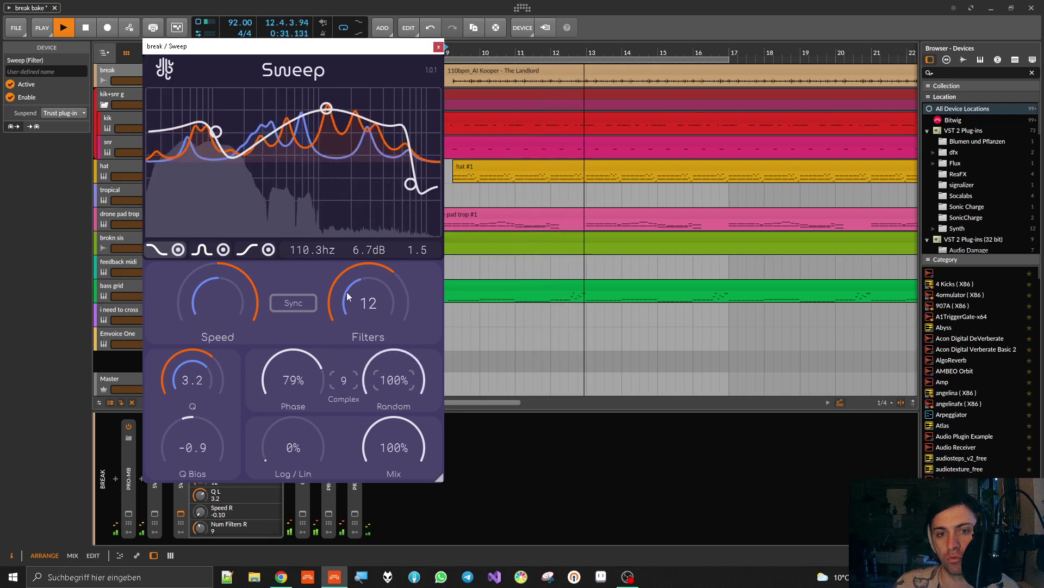
mouse_move(355, 381)
left_mouse_down()
mouse_move(355, 413)
mouse_move(355, 381)
mouse_move(355, 397)
mouse_move(344, 380)
left_mouse_up()
key("space")
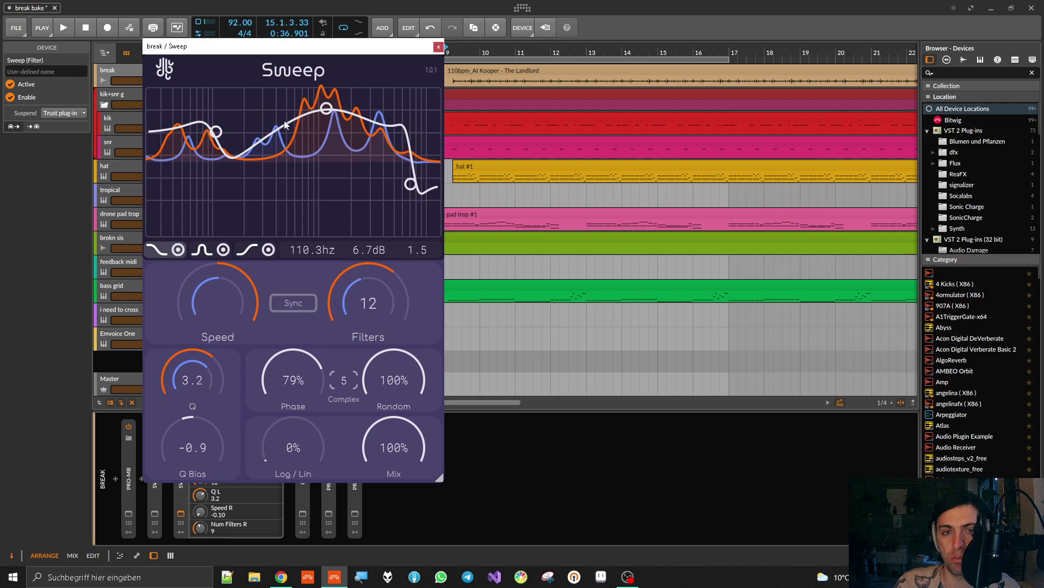
Set Complex to 9 and lower Phase through 54% and 39% to 0%
left_click(339, 112)
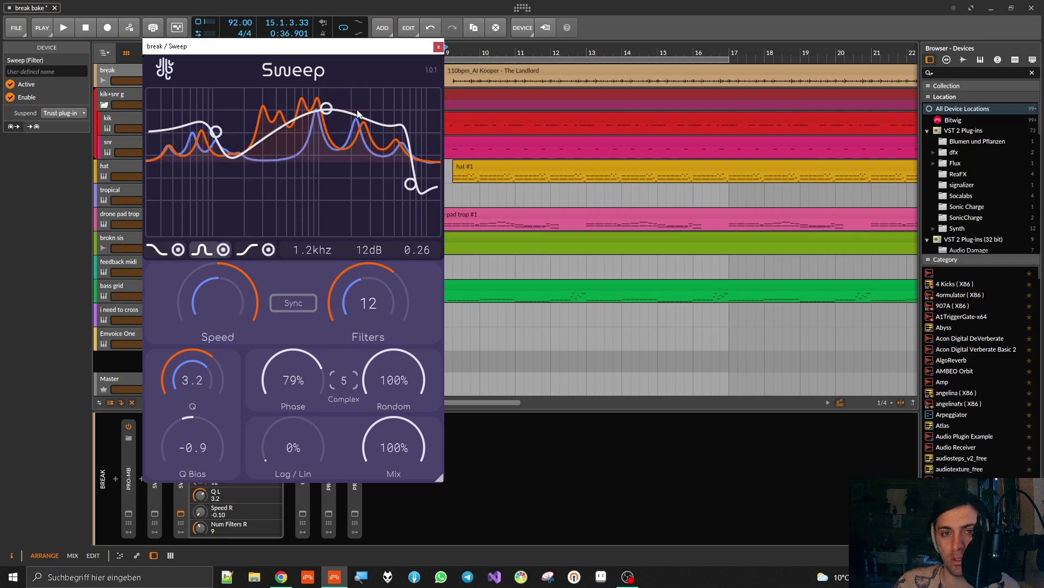
left_click_drag(343, 378, 343, 355)
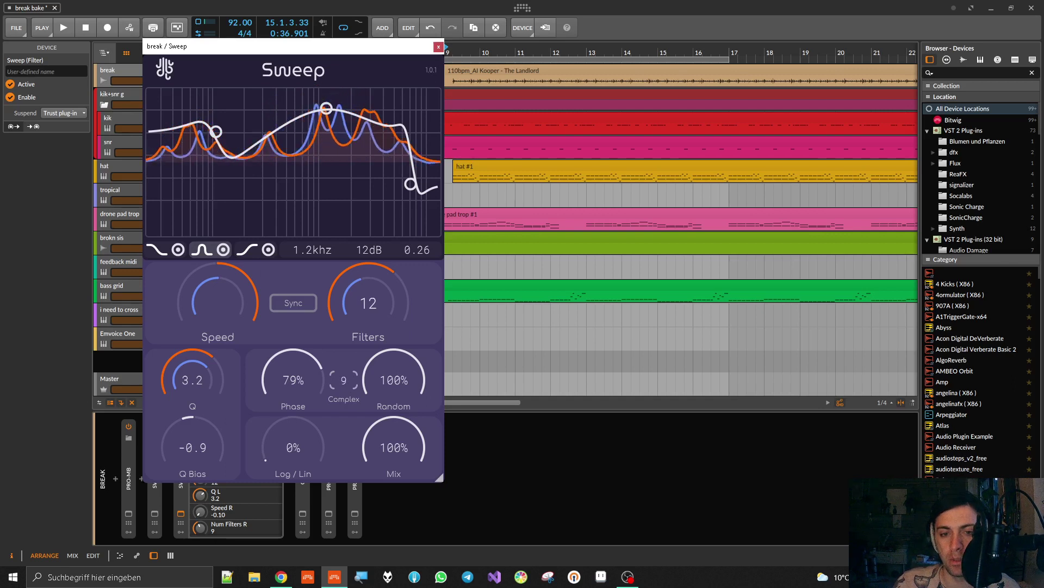
left_click_drag(312, 383, 317, 429)
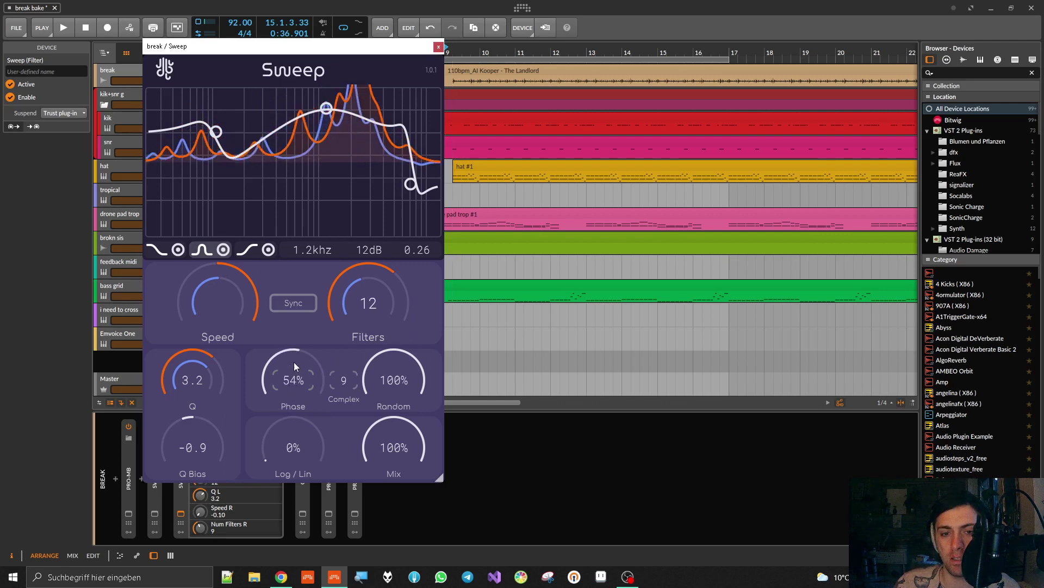
left_click_drag(293, 366, 295, 382)
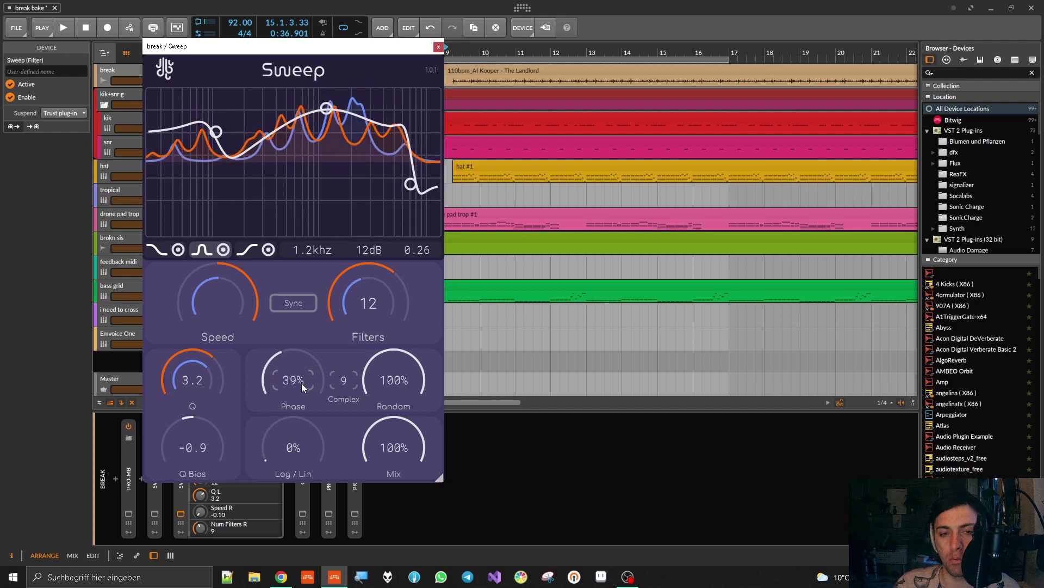
left_click_drag(303, 403, 328, 456)
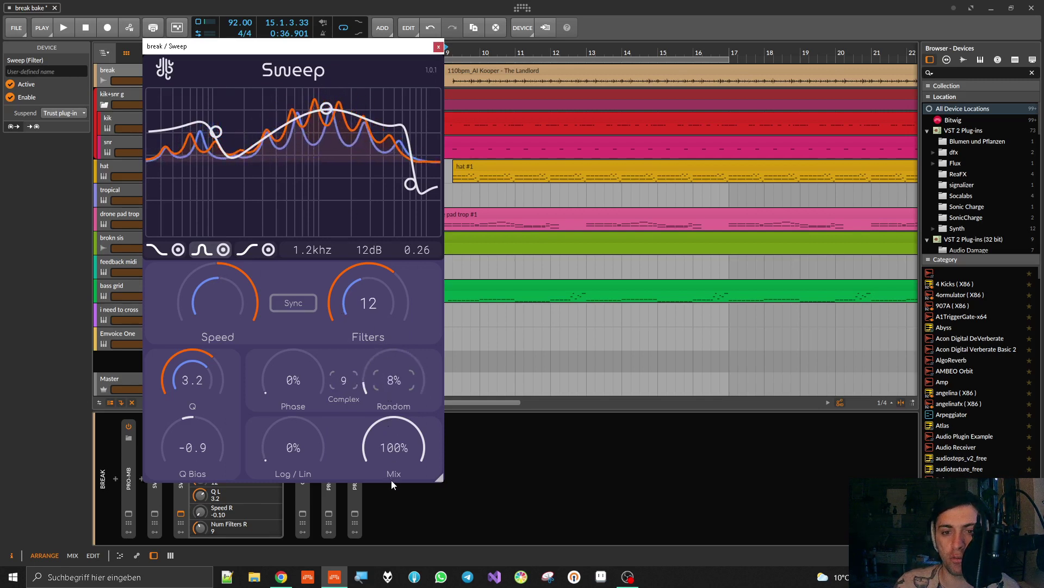
Reset Random to 0% and Complex to 1, and raise Log / Lin to 67% while the break plays
left_click_drag(387, 380, 387, 409)
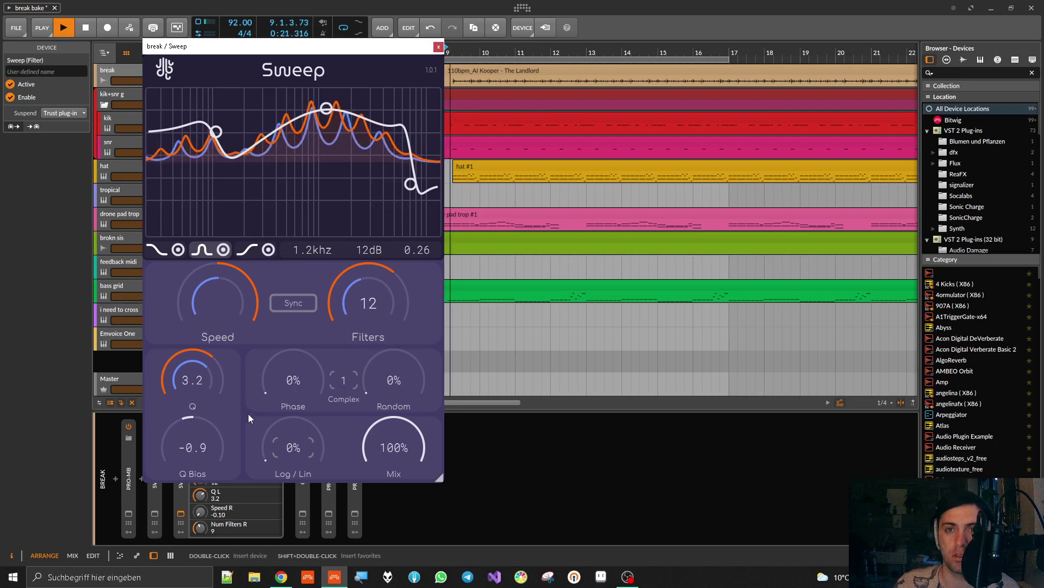
left_click_drag(296, 446, 308, 366)
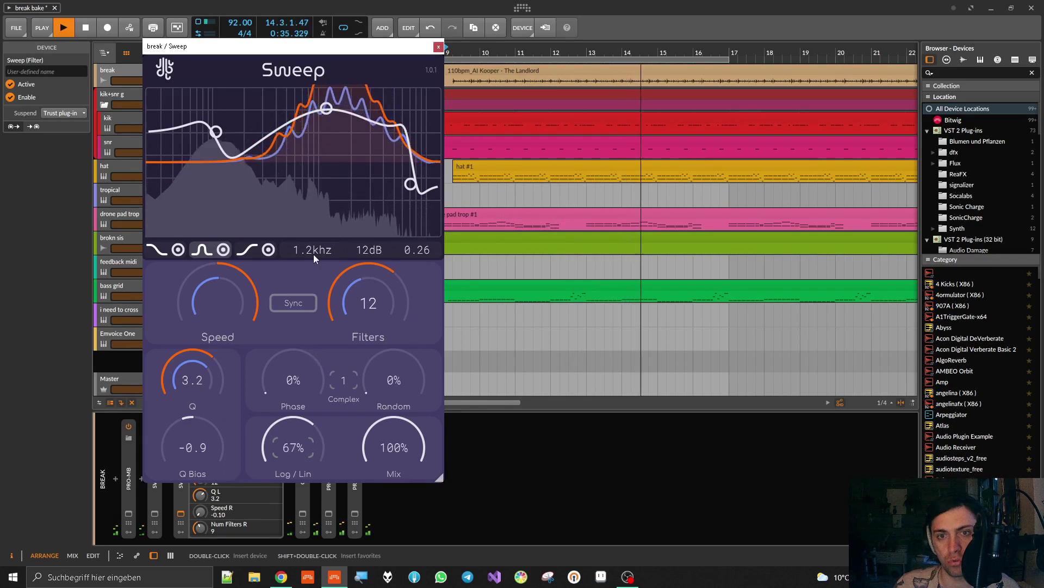
Stop playback, lower the low shelf to -1.3 dB at 95.7 Hz, and select the high shelf band
key("space")
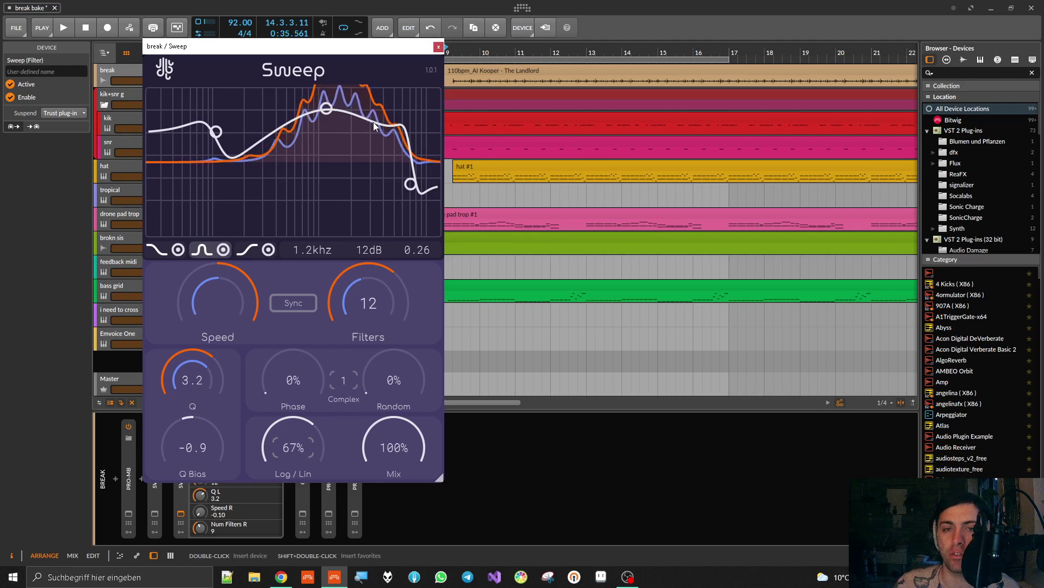
left_click(216, 133)
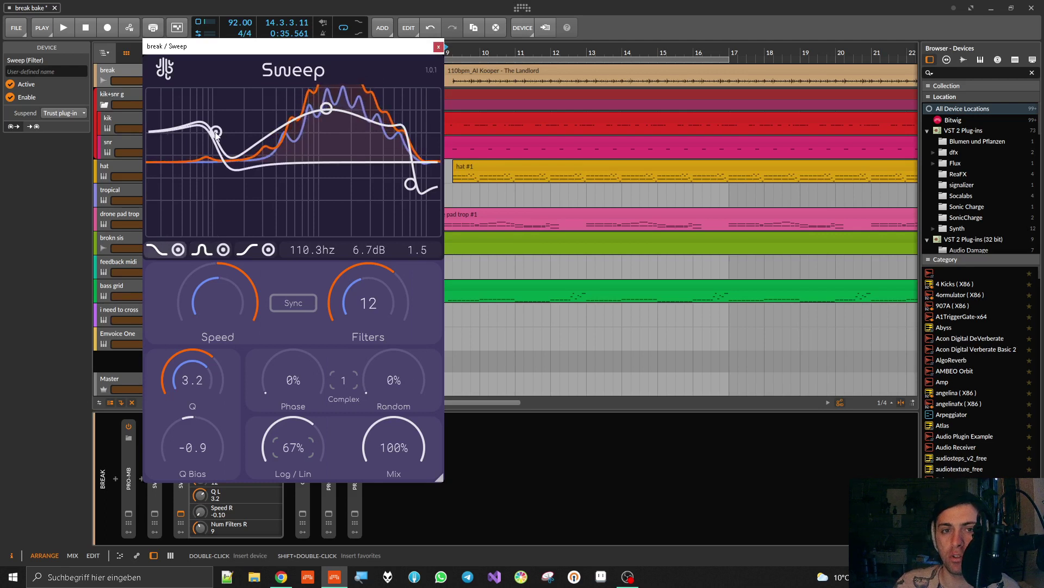
left_click_drag(216, 133, 210, 169)
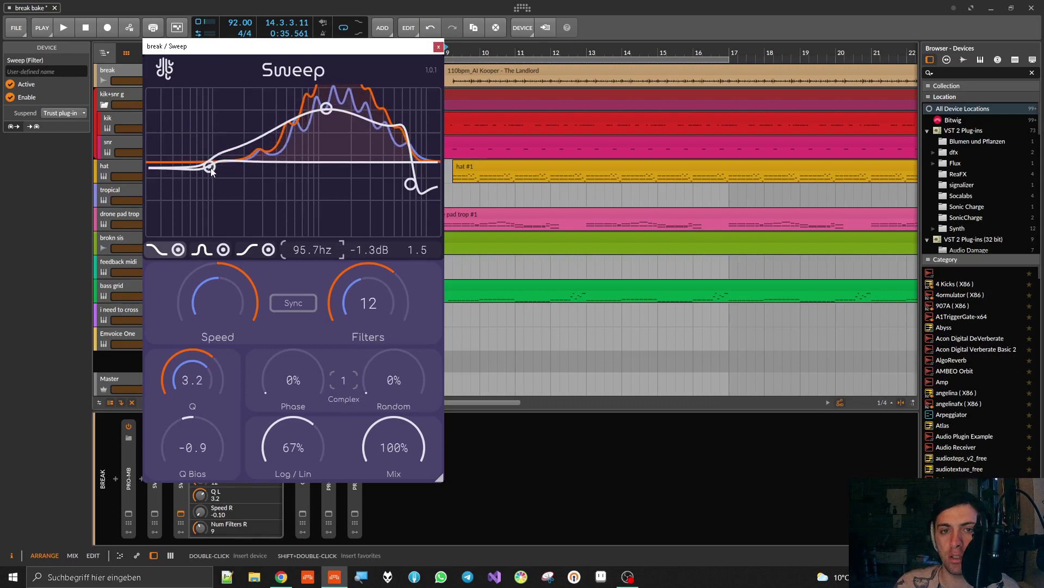
left_click(411, 184)
Vary Log / Lin through 90%, 88%, 84% and 86%, leaving it at 83%
left_click_drag(321, 434, 309, 416)
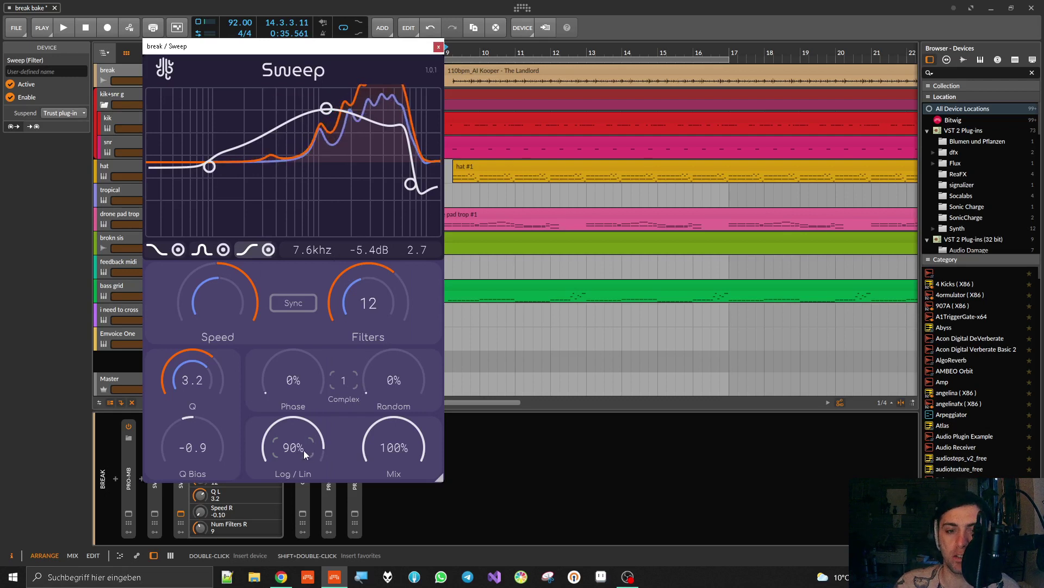
mouse_move(298, 449)
left_mouse_down()
mouse_move(299, 534)
mouse_move(294, 422)
mouse_move(300, 498)
mouse_move(297, 451)
left_mouse_up()
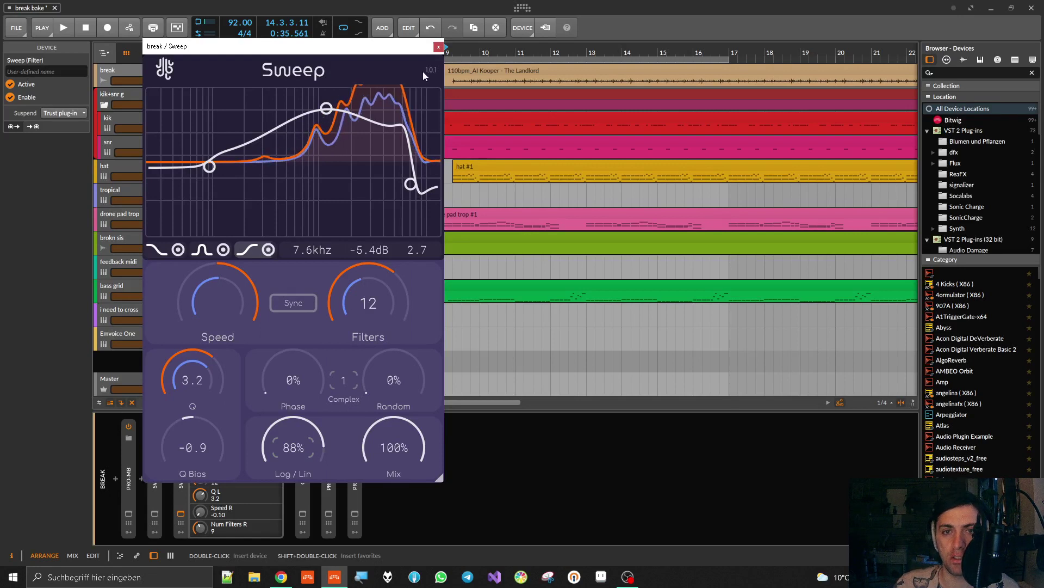
mouse_move(282, 430)
left_mouse_down()
mouse_move(289, 542)
mouse_move(281, 395)
mouse_move(285, 464)
mouse_move(284, 439)
left_mouse_up()
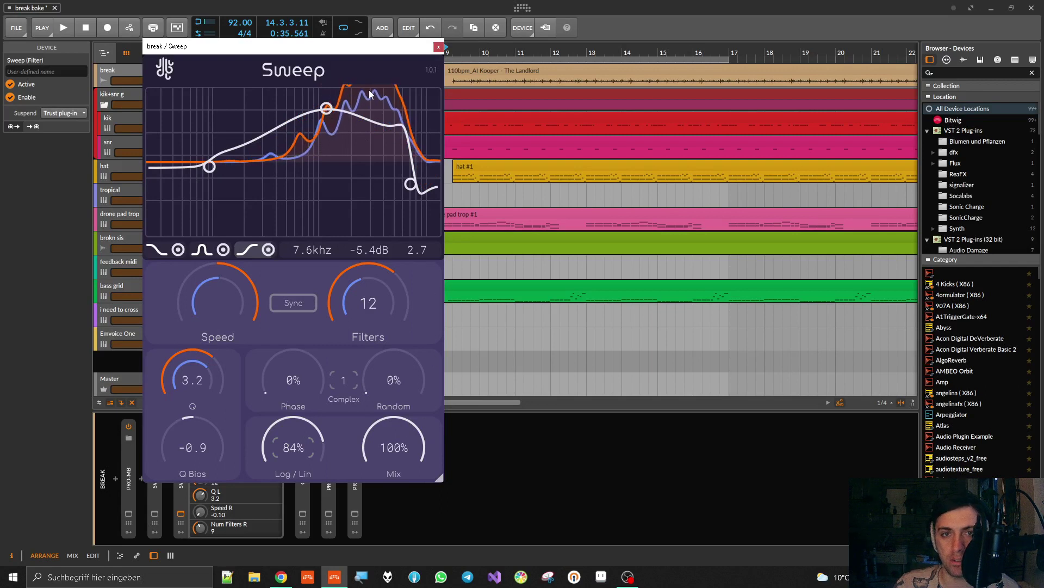
mouse_move(316, 449)
left_mouse_down()
mouse_move(311, 467)
mouse_move(305, 436)
mouse_move(303, 452)
left_mouse_up()
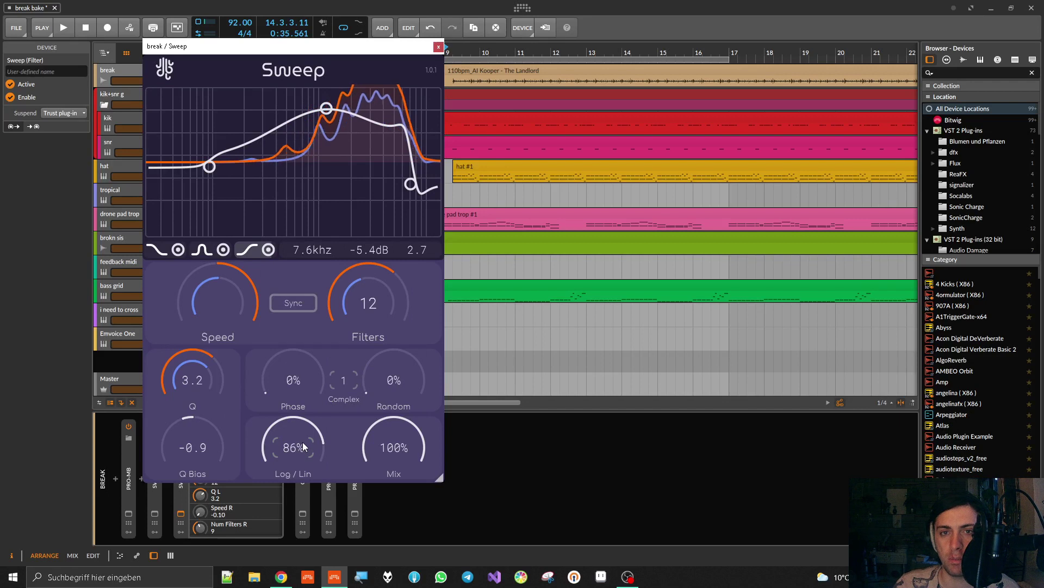
left_click_drag(302, 442, 303, 447)
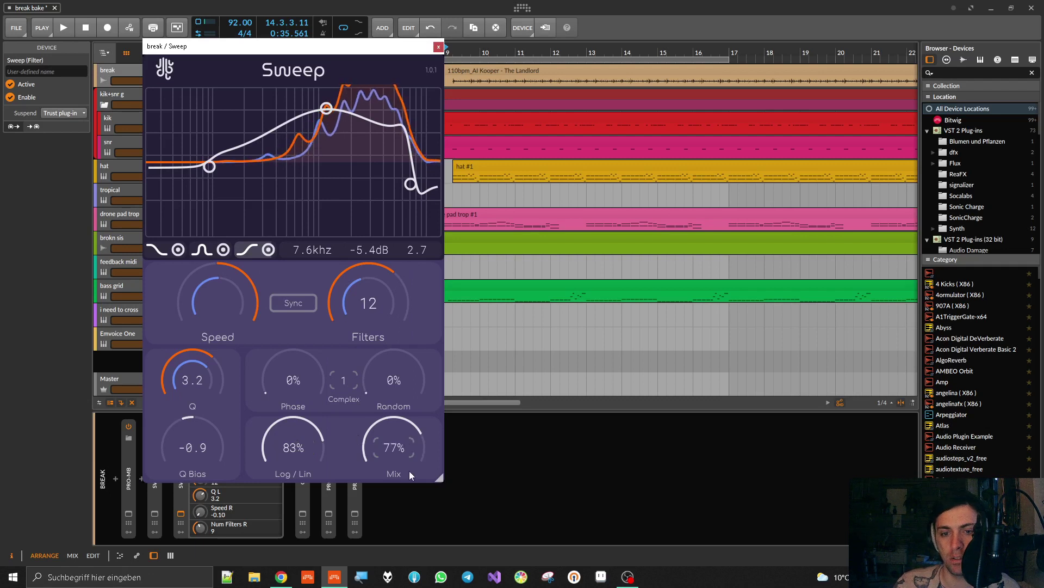
Play the break while lowering Mix to 8% and raising it back to 100%, and stop playback
key("space")
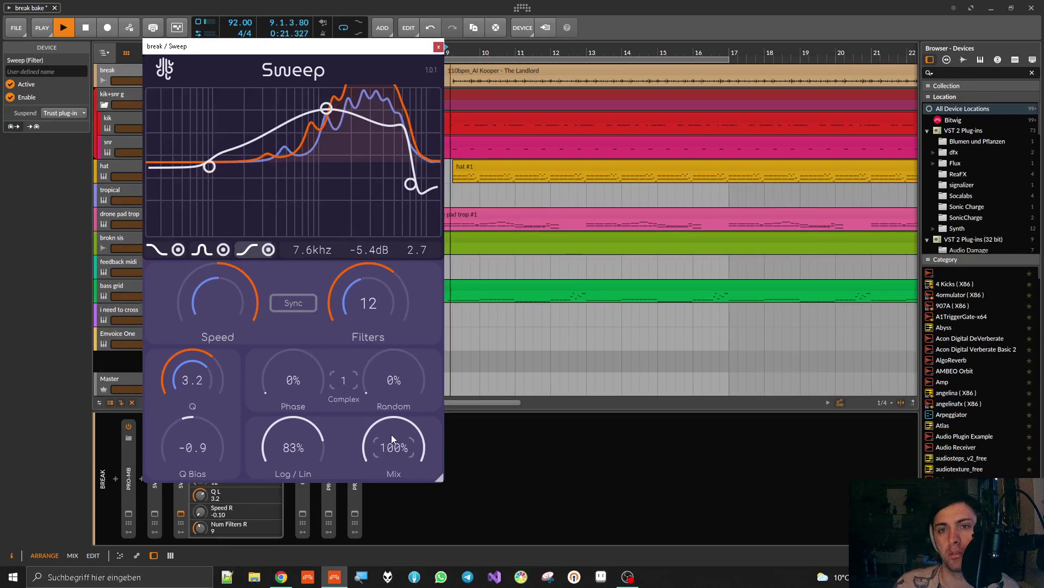
left_click_drag(391, 434, 414, 547)
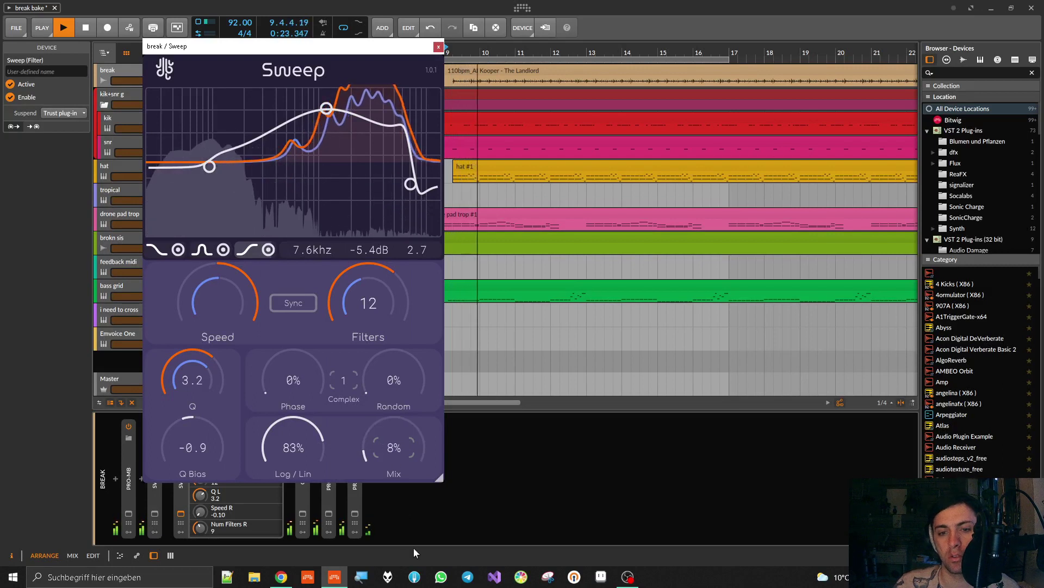
left_click_drag(400, 482, 404, 414)
key("space")
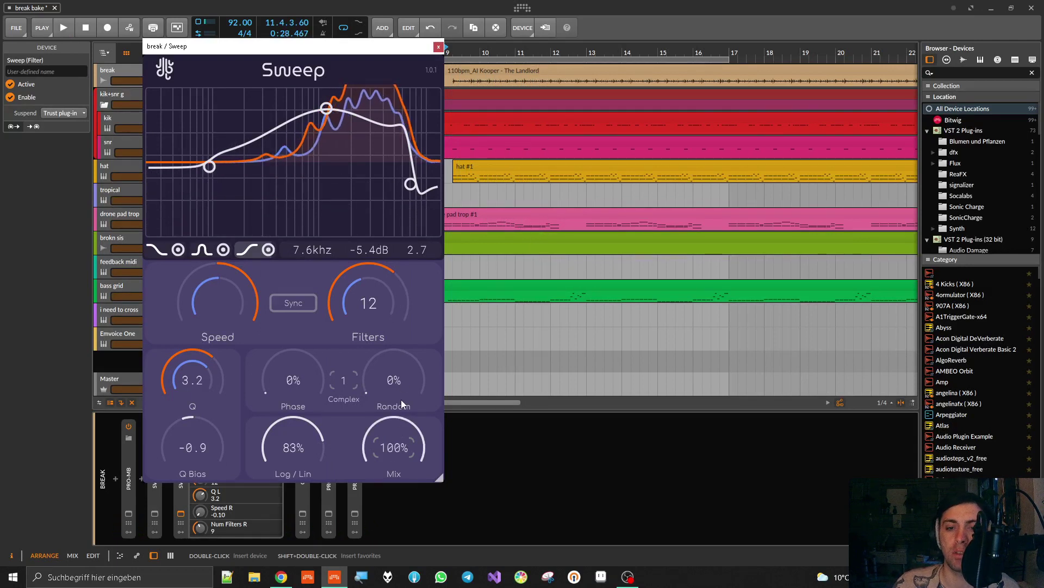
Vary Mix through 20%, 47%, 30% and 82%, and play the break with it lowered to about 30%
left_click_drag(400, 475, 403, 368)
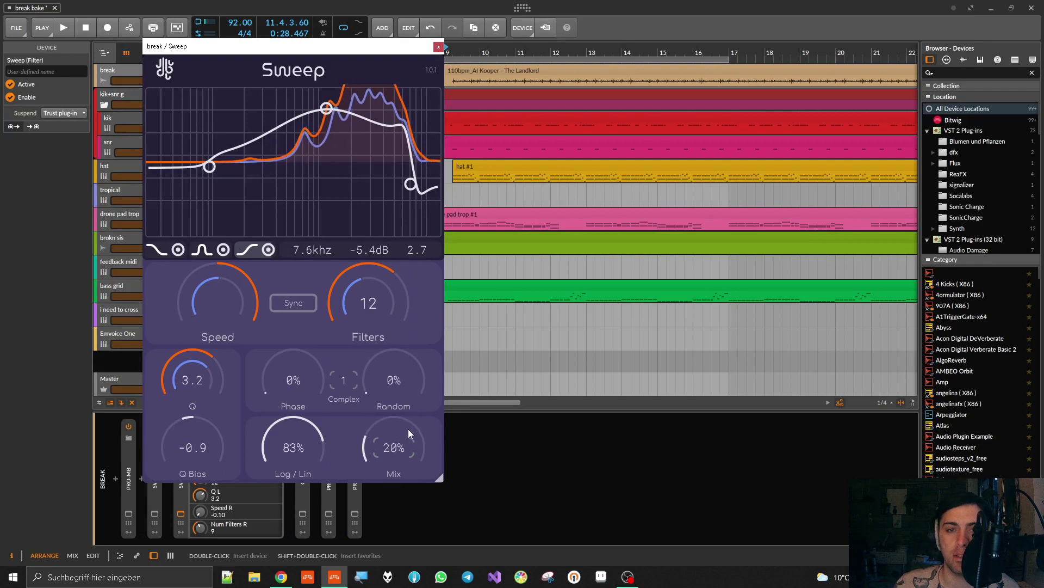
left_click_drag(404, 331, 402, 458)
left_click_drag(403, 400, 405, 433)
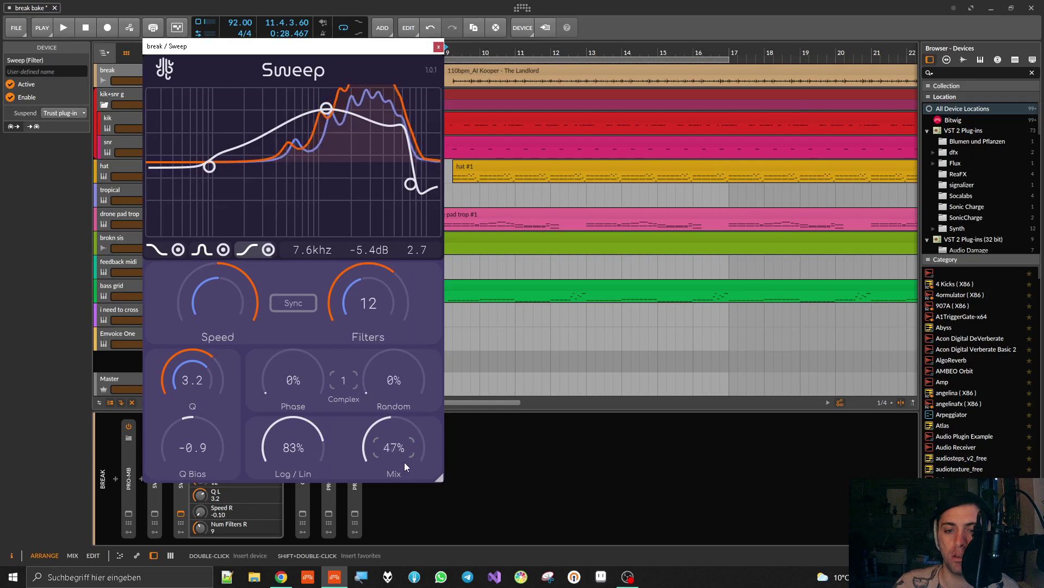
left_click_drag(406, 515, 403, 482)
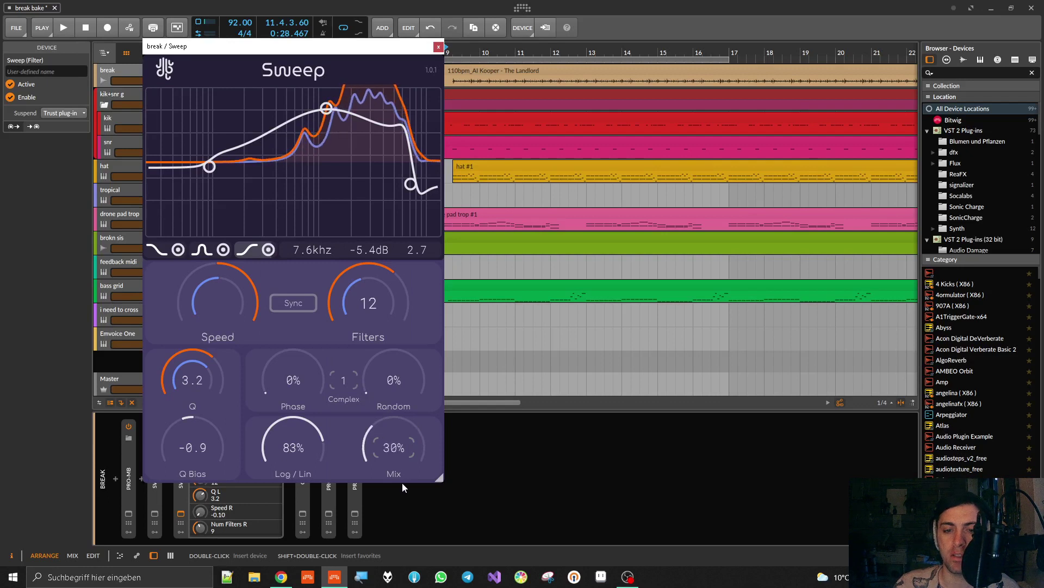
left_click_drag(403, 436, 416, 574)
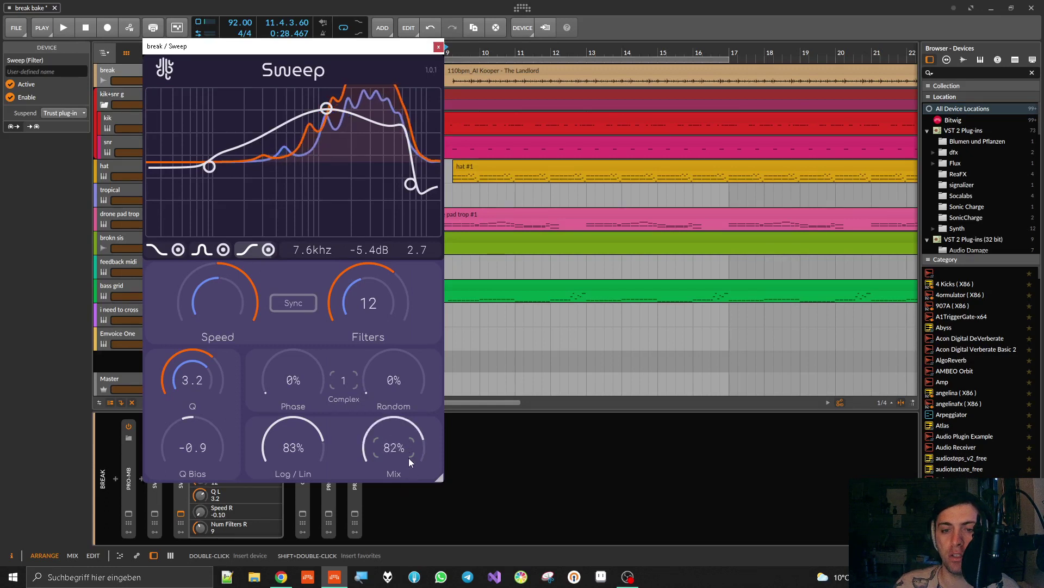
left_click_drag(404, 430, 402, 517)
key("space")
left_click_drag(404, 420, 404, 439)
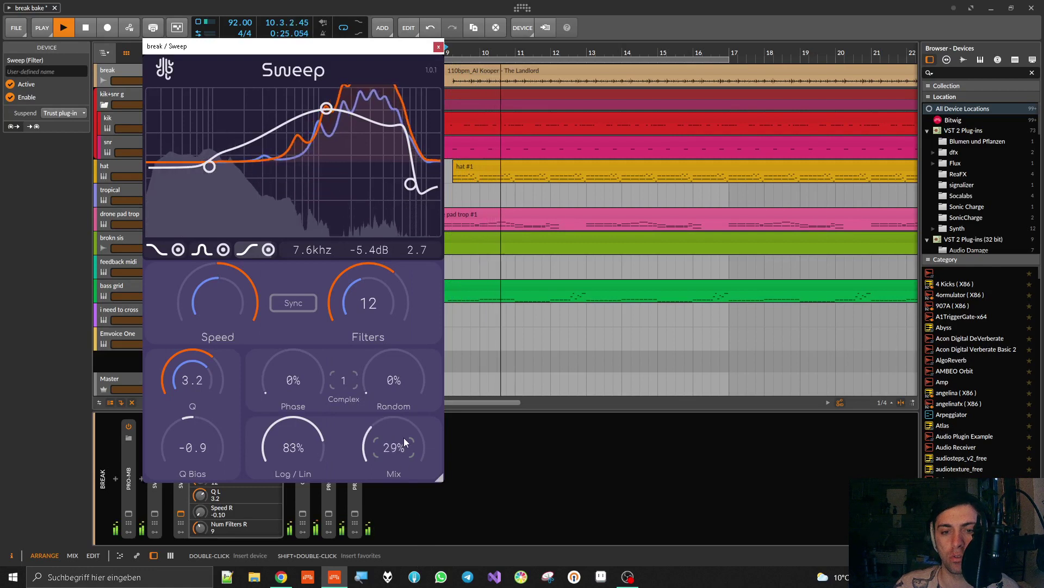
Set Q to 2.1, Log / Lin to 48% and Mix to 53% while the break plays
left_click_drag(184, 347, 184, 406)
left_click_drag(288, 442, 311, 507)
left_click_drag(176, 362, 178, 331)
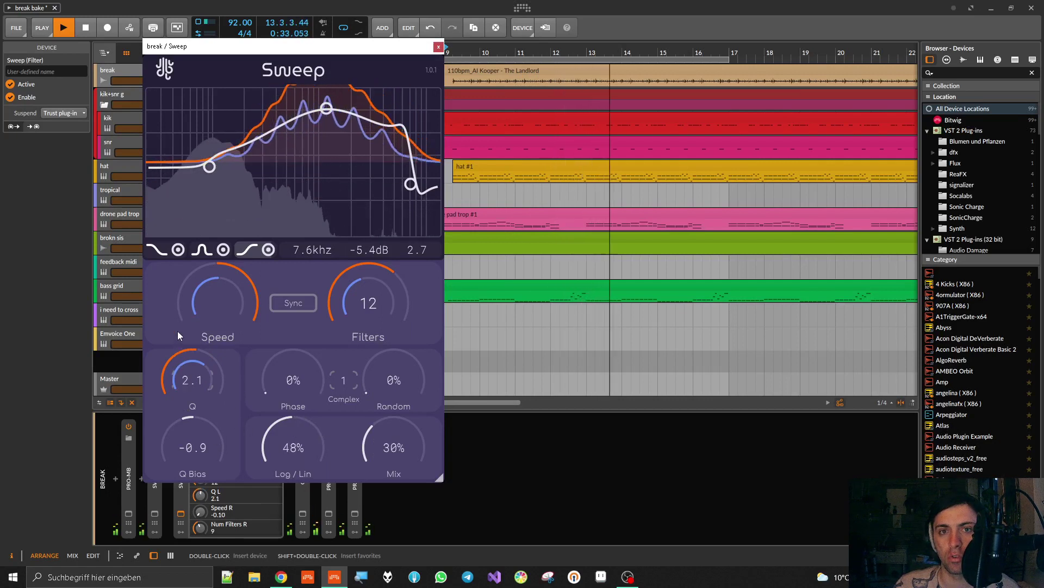
left_click_drag(423, 472, 399, 384)
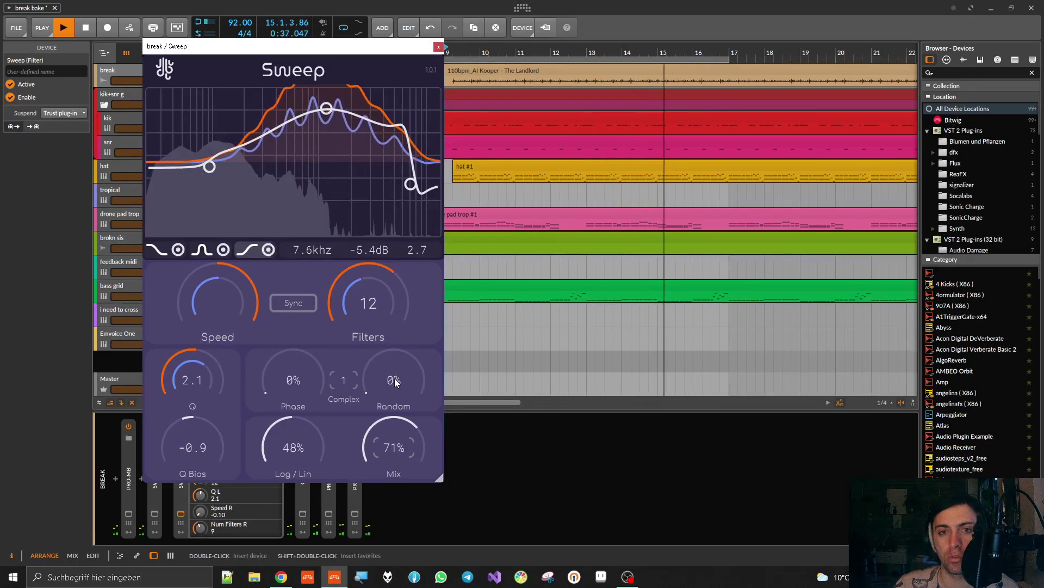
left_click_drag(432, 454, 388, 449)
Bypass the second Sweep and enable the first one on the break track, and open both plug-in windows side by side
left_click(438, 46)
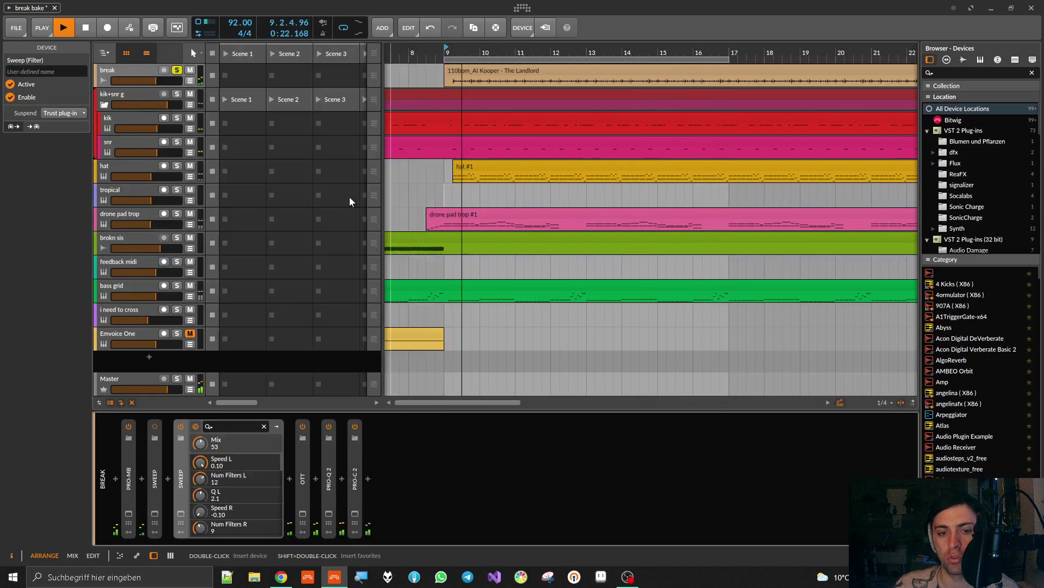
left_click(181, 426)
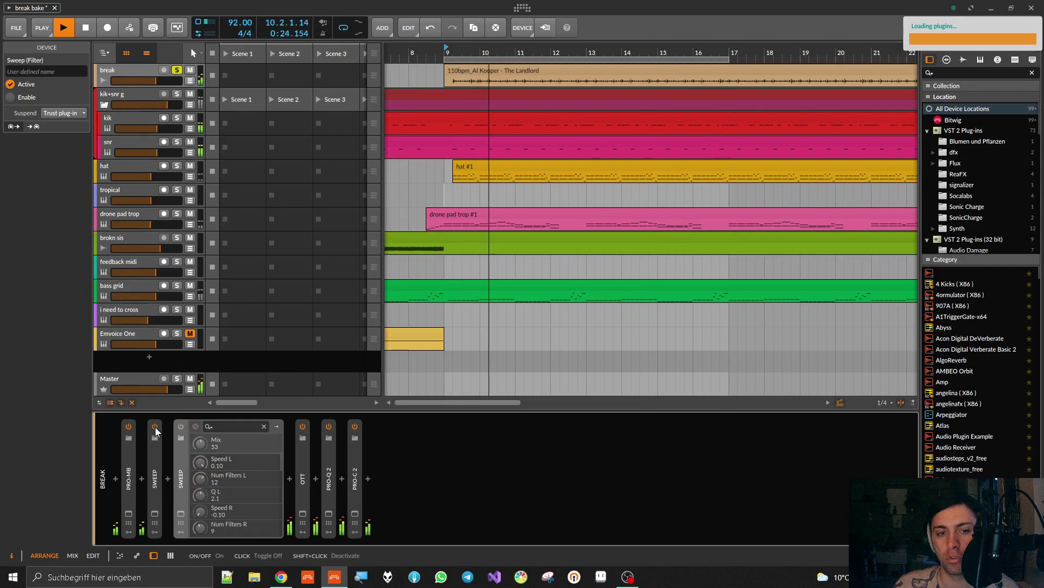
left_click(154, 513)
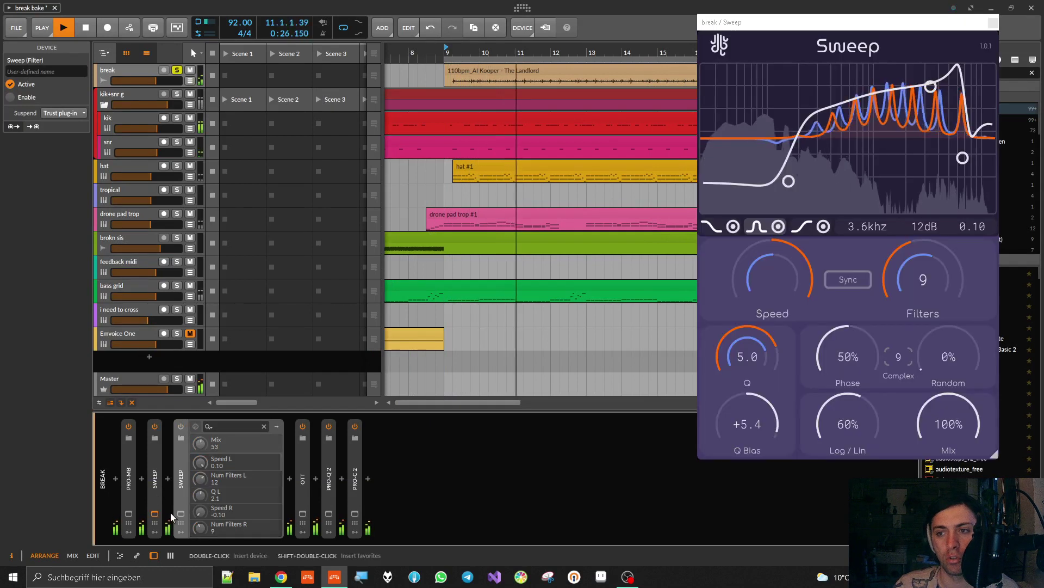
left_click(181, 513)
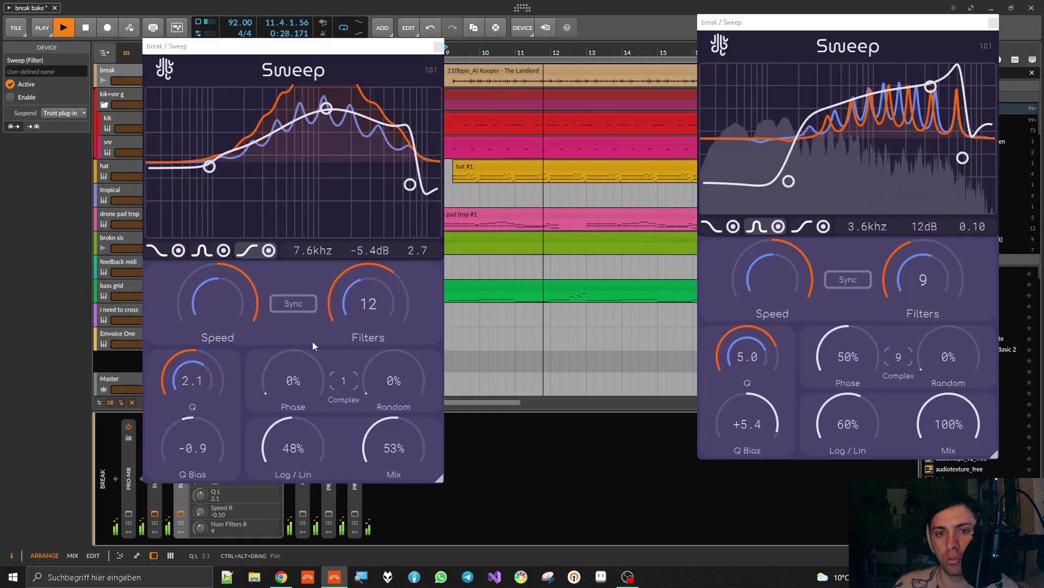
left_click_drag(339, 50, 548, 32)
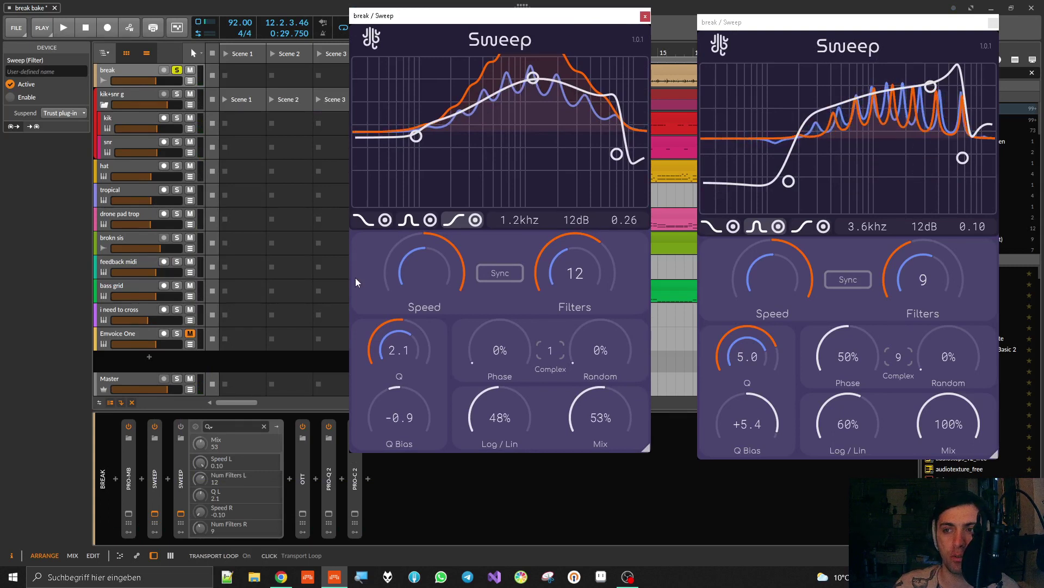
Play the soloed break and compare the two Sweep instances by enabling one while bypassing the other, and stop playback
key("space")
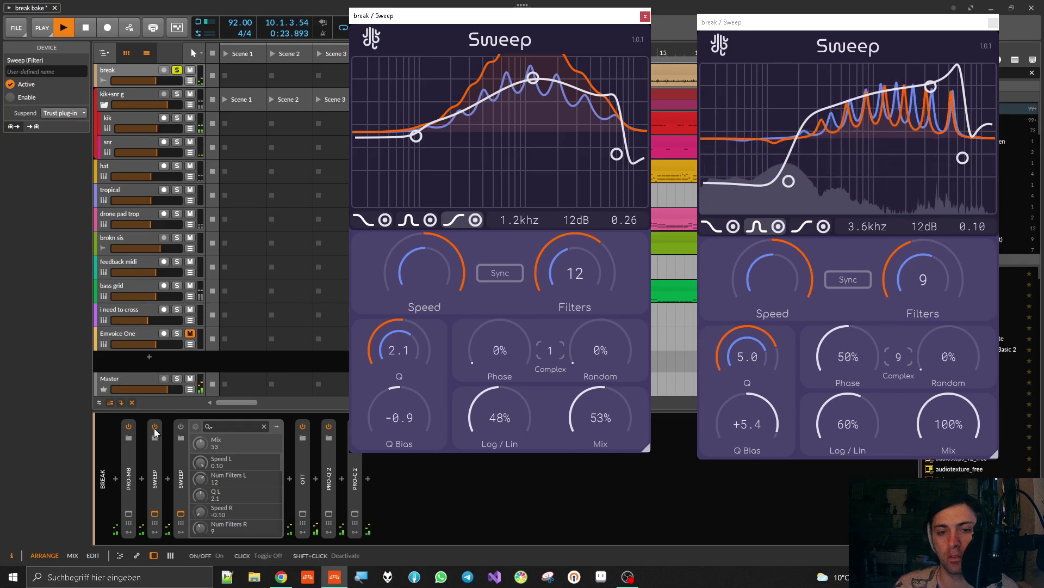
left_click(181, 427)
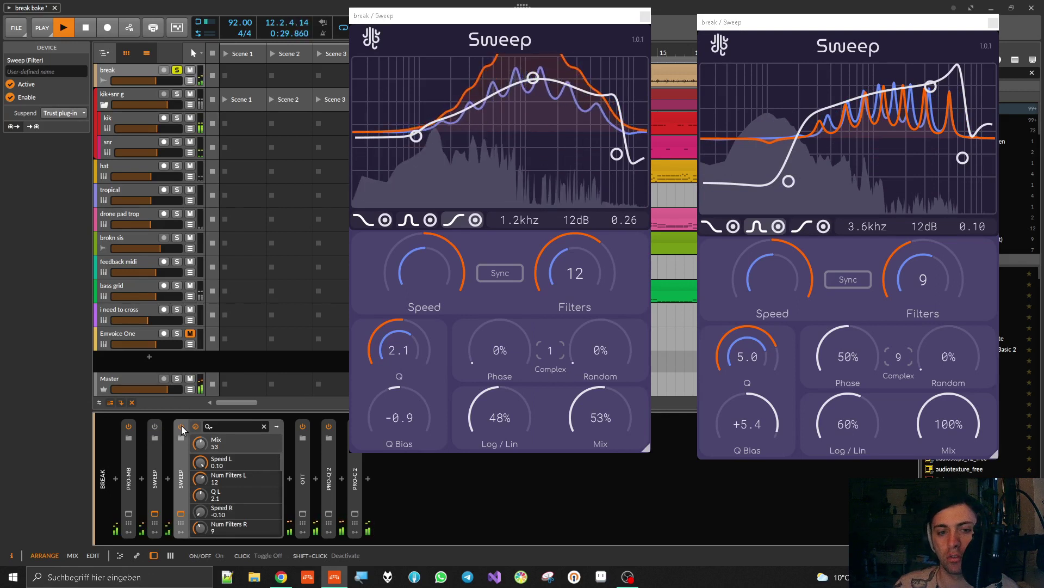
left_click(181, 425)
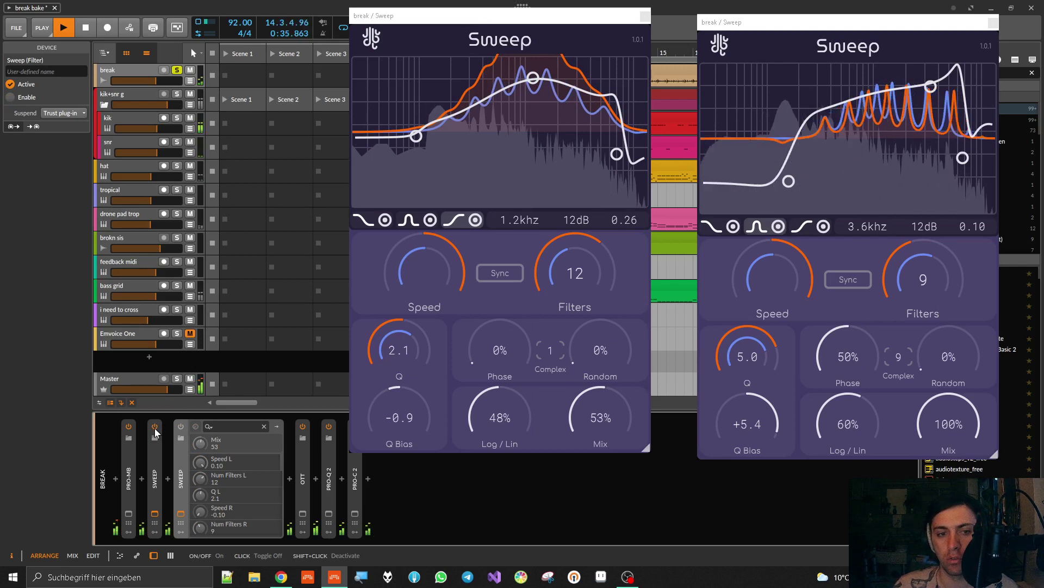
left_click(179, 427)
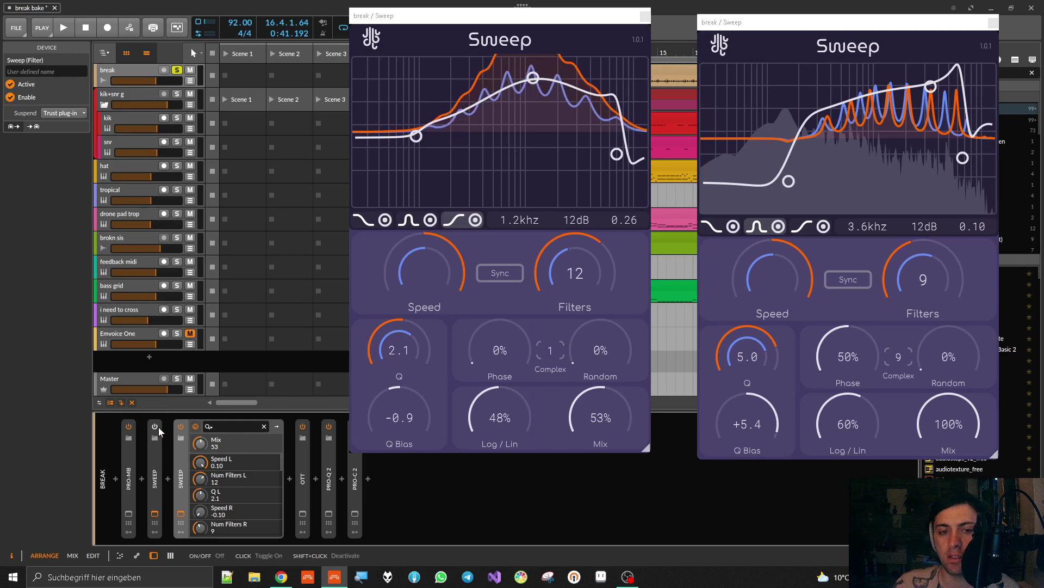
left_click(181, 427)
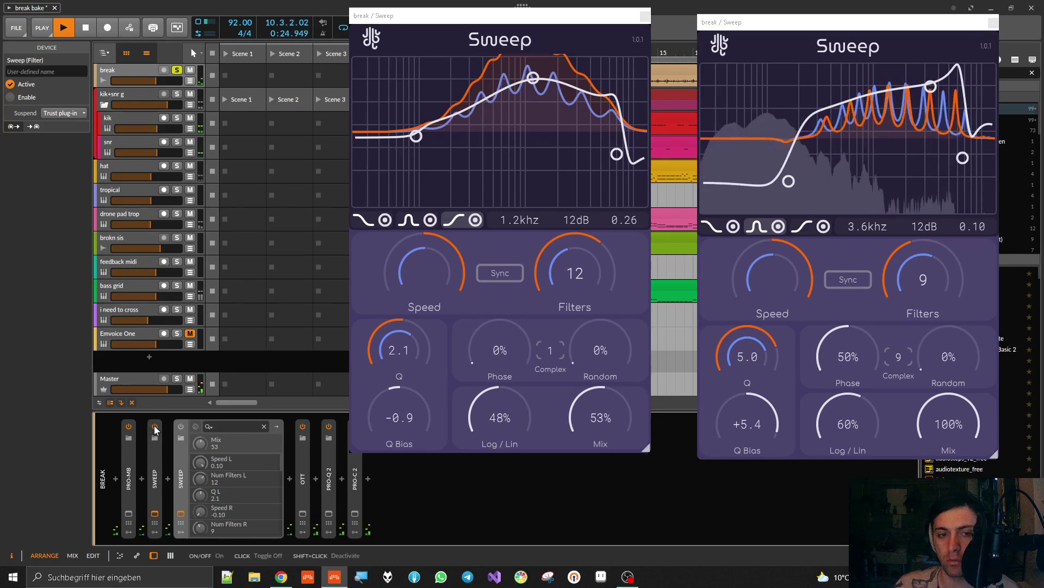
left_click(179, 428)
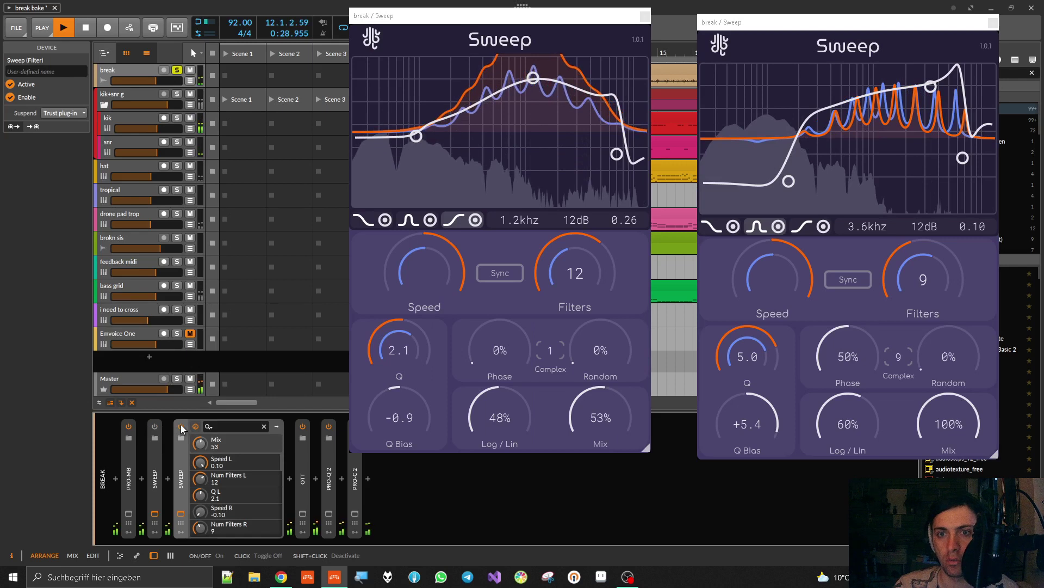
key("space")
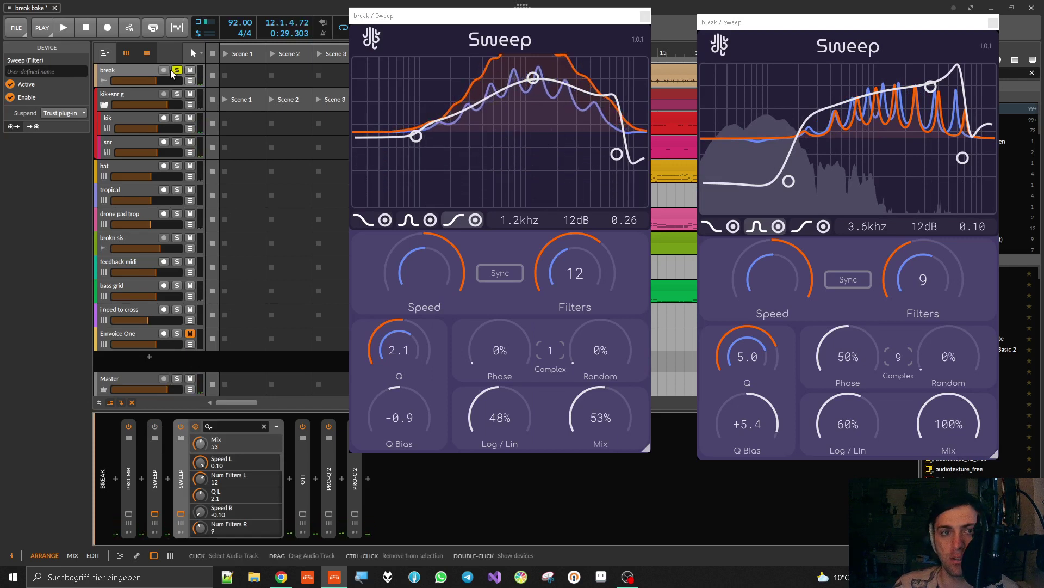
Unsolo the break track and compare both Sweep instances in the full mix, finishing with only the first enabled and playback stopped
left_click(181, 427)
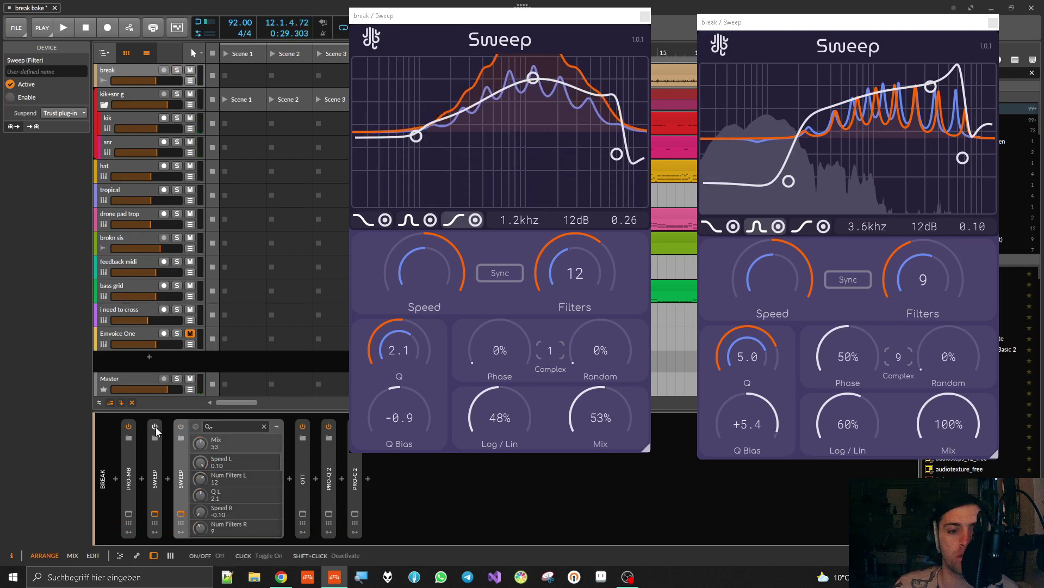
left_click(155, 427)
key("space")
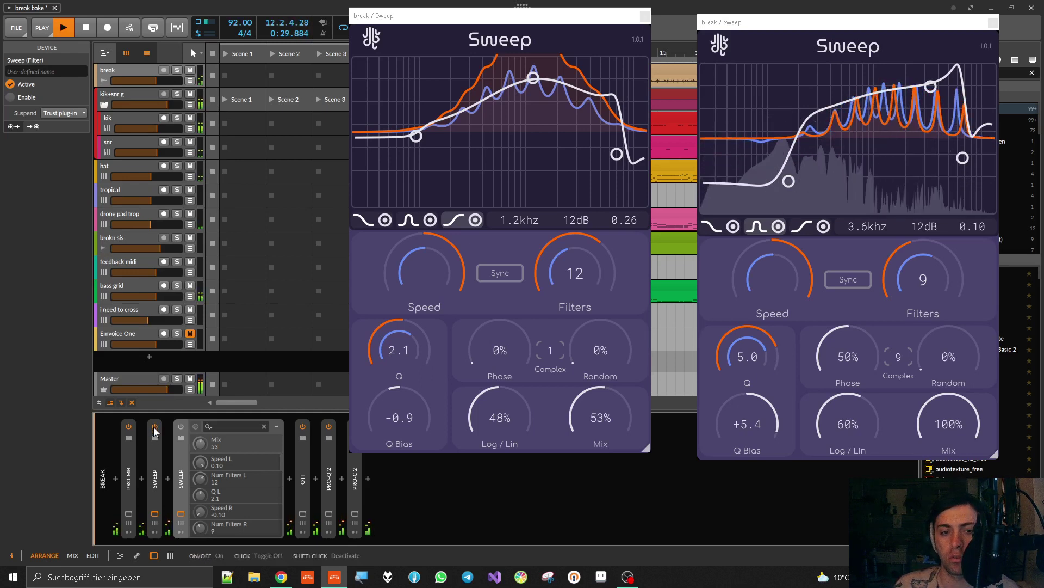
left_click(181, 427)
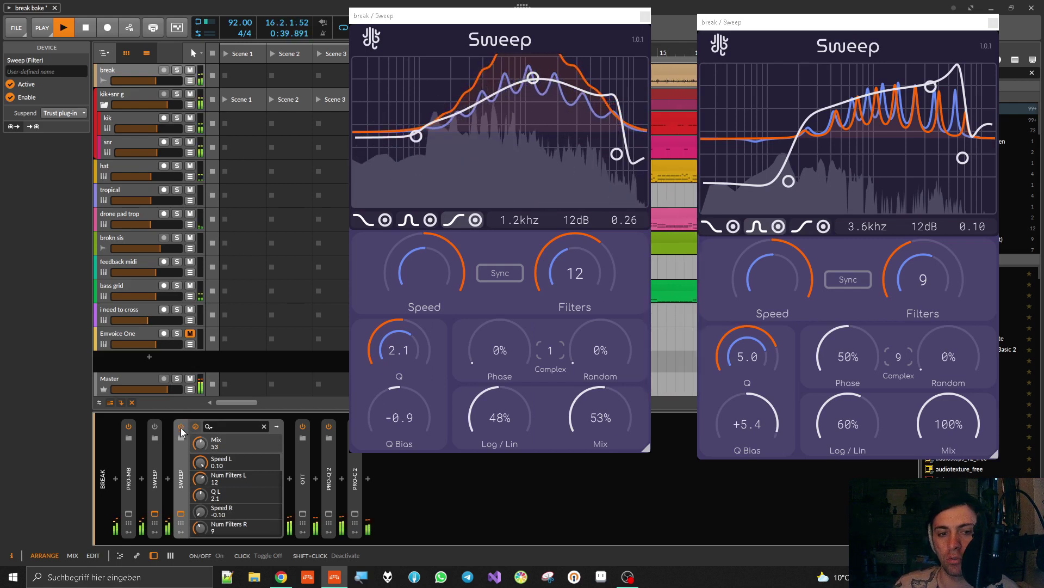
left_click(180, 427)
left_click(155, 427)
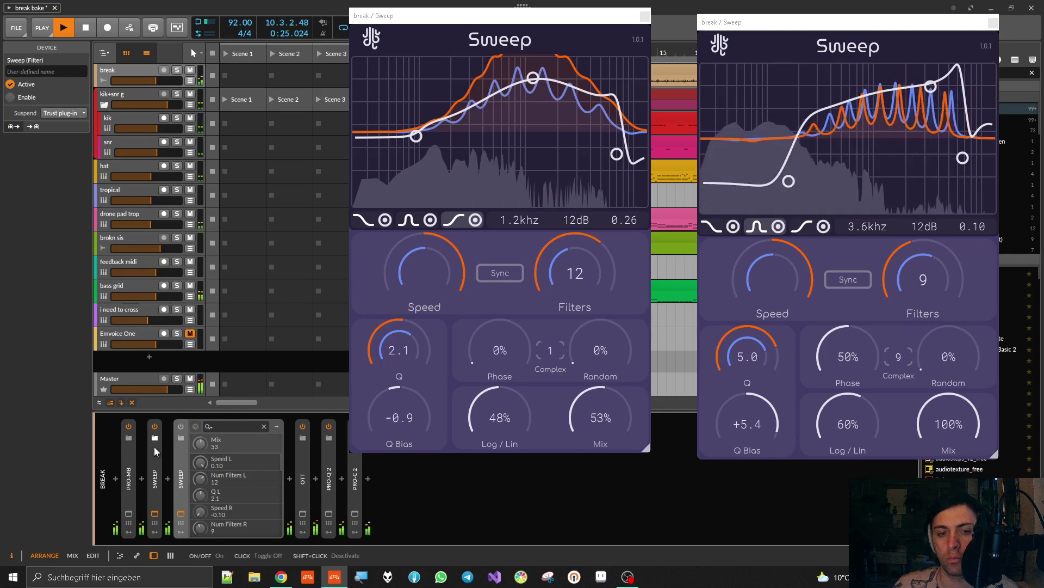
key("space")
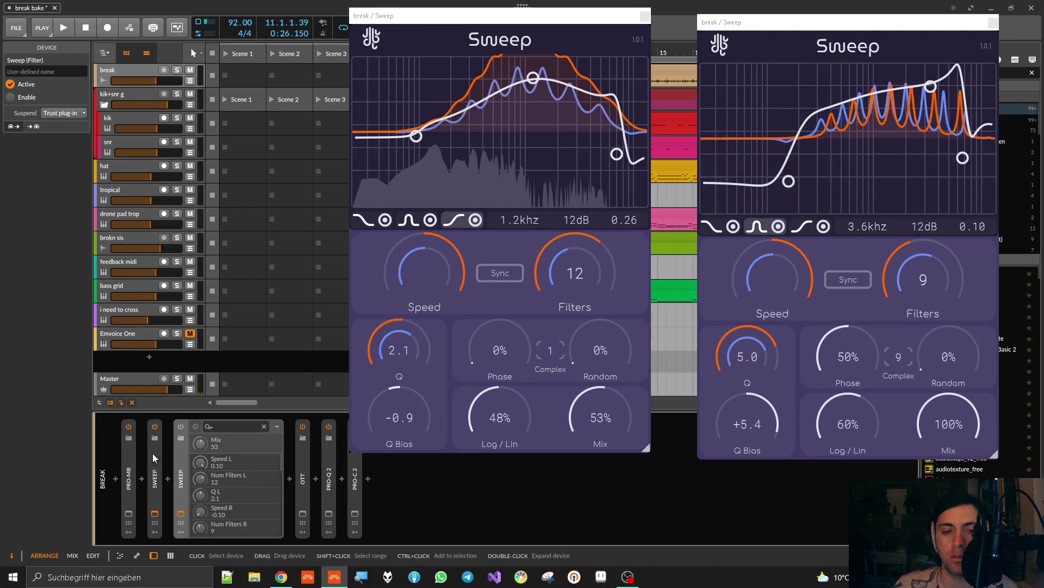
Move the bypassed Sweep ahead of the other Sweep on the break track, enable it and collapse its device
left_click_drag(177, 457, 143, 461)
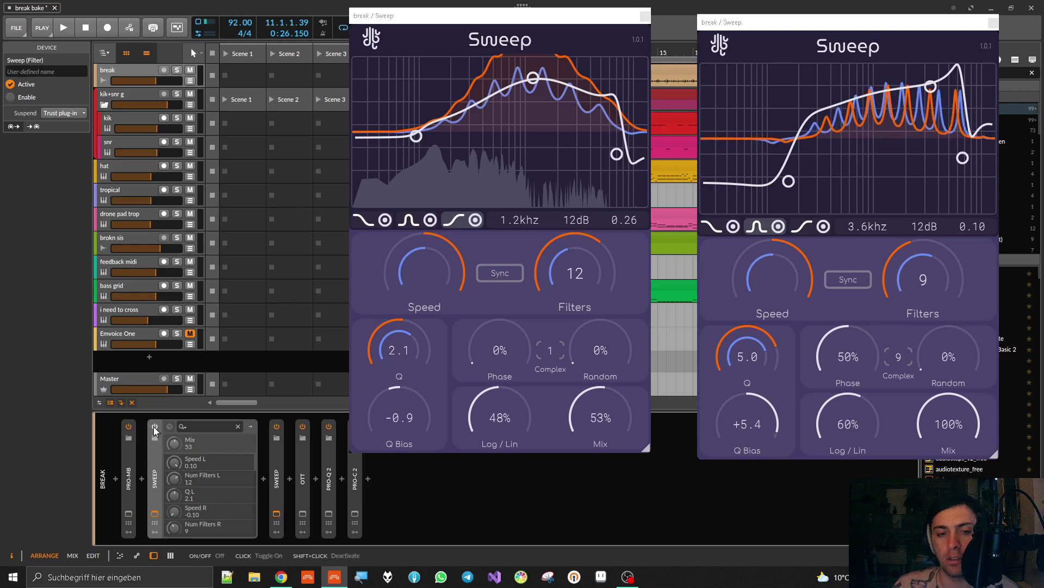
left_click(155, 426)
double_click(152, 464)
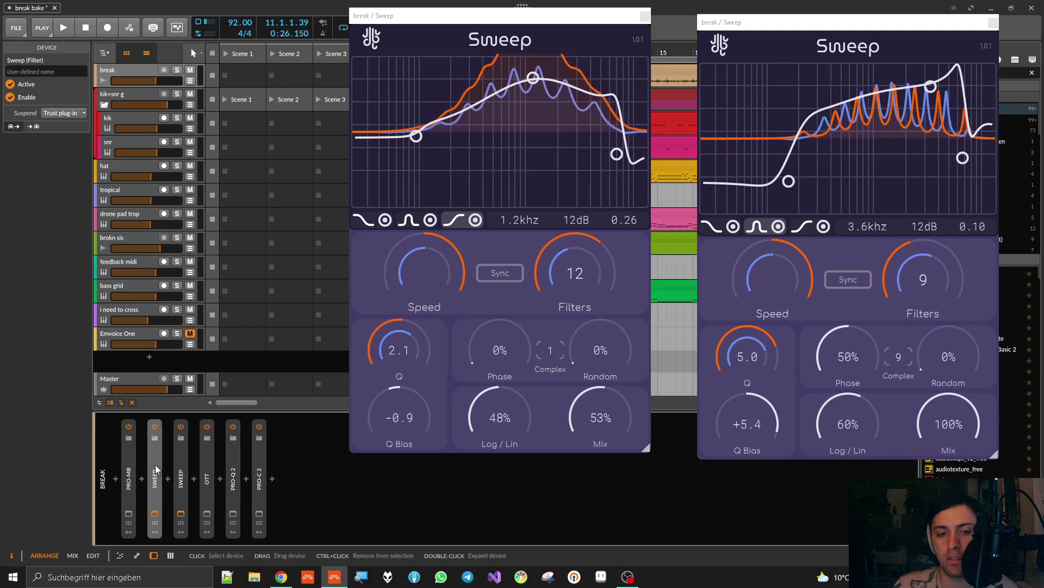
left_click(183, 458)
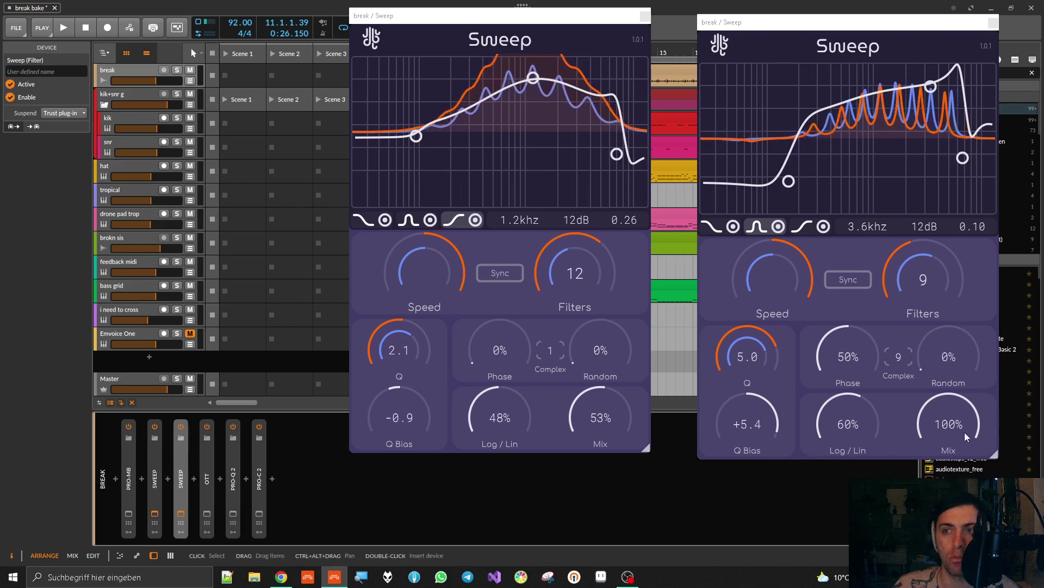
Play the full mix, lower the Mix of the nine-filter Sweep to 42%, and stop playback
key("space")
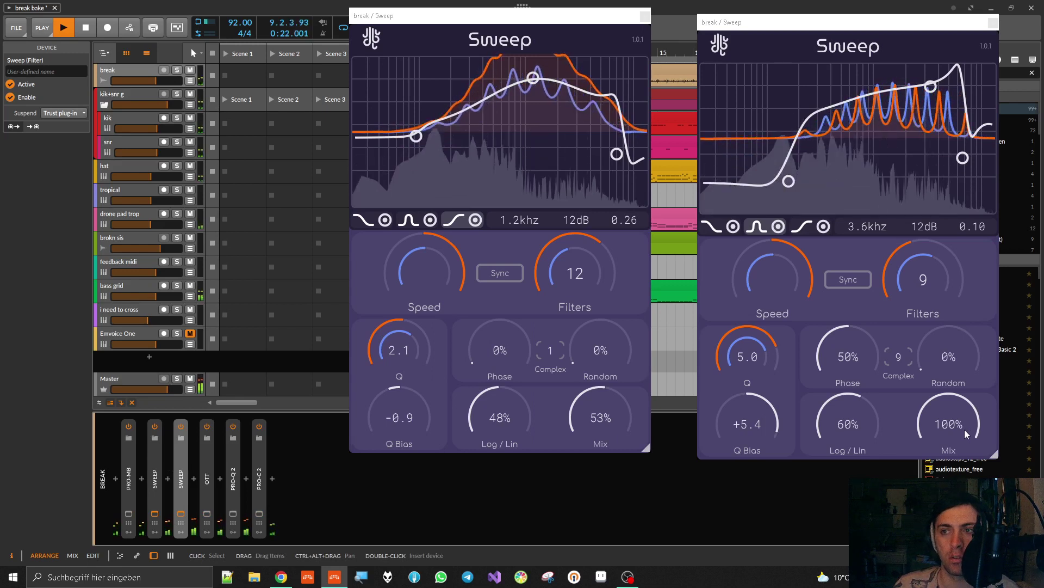
left_click_drag(964, 429, 964, 455)
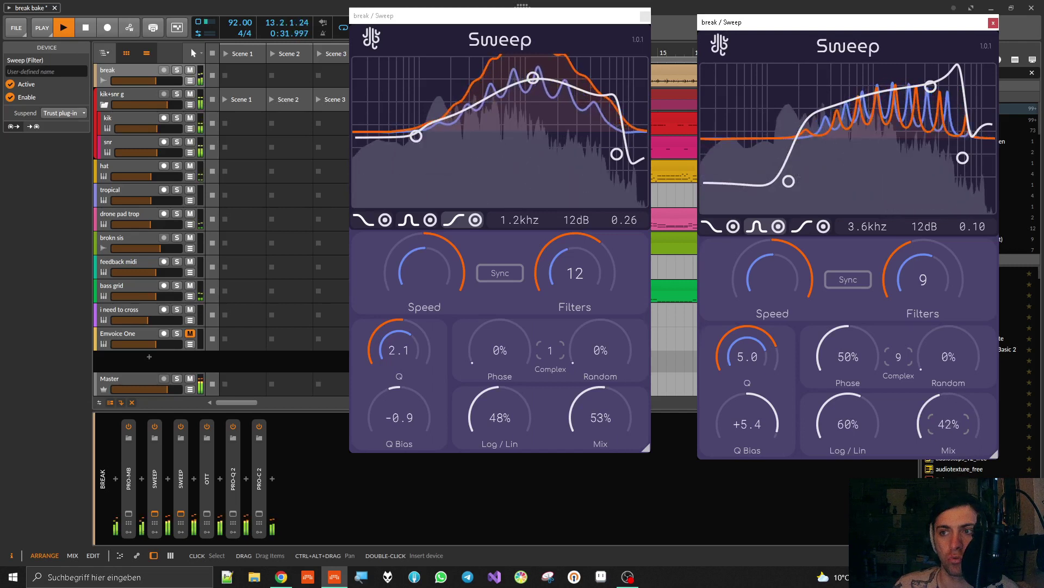
key("space")
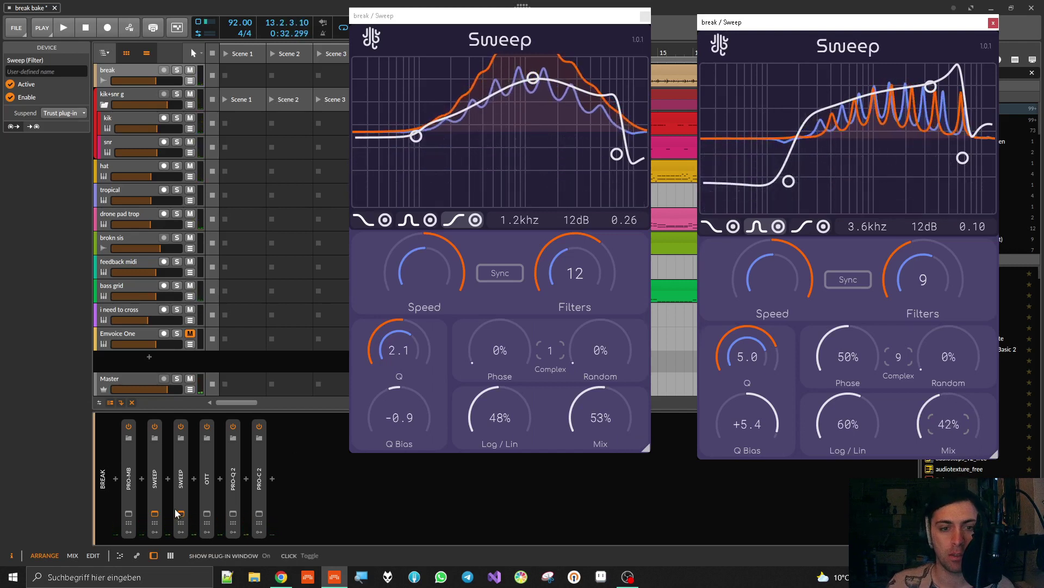
Insert a Chain container after Pro-MB on the break track and move both Sweep devices into it
left_click(141, 478)
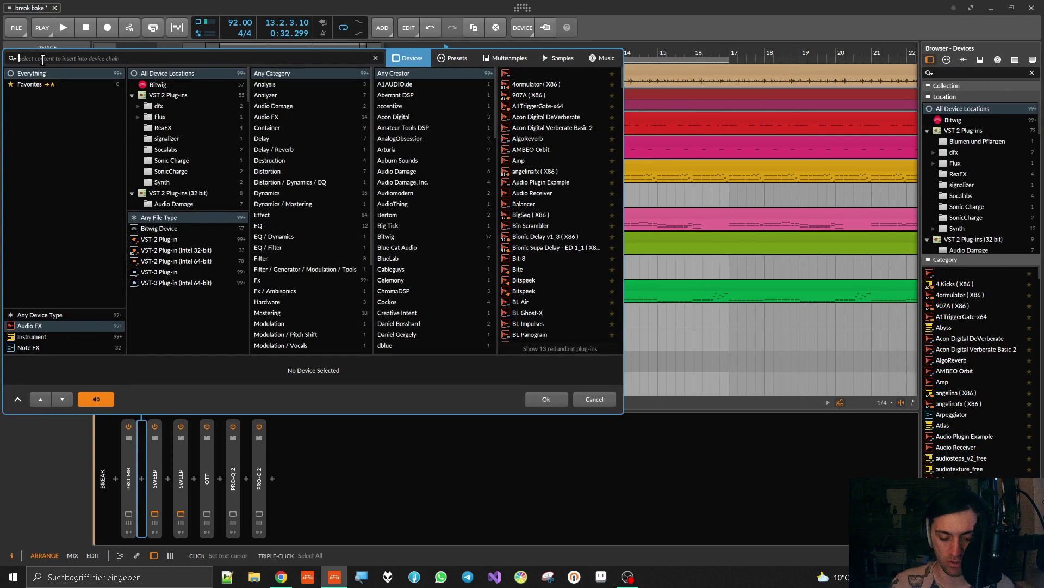
type("chain")
double_click(517, 74)
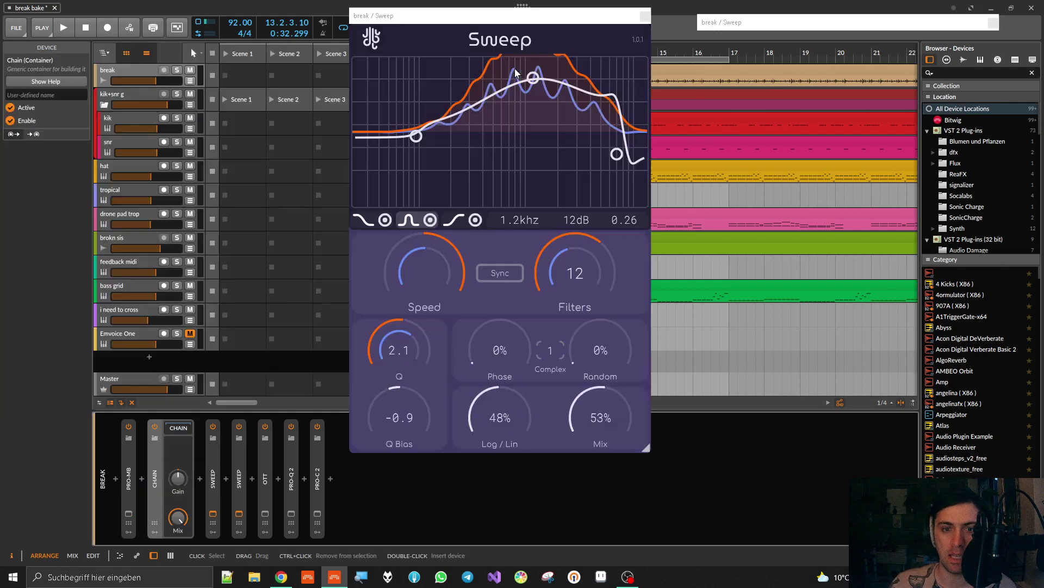
left_click(224, 473)
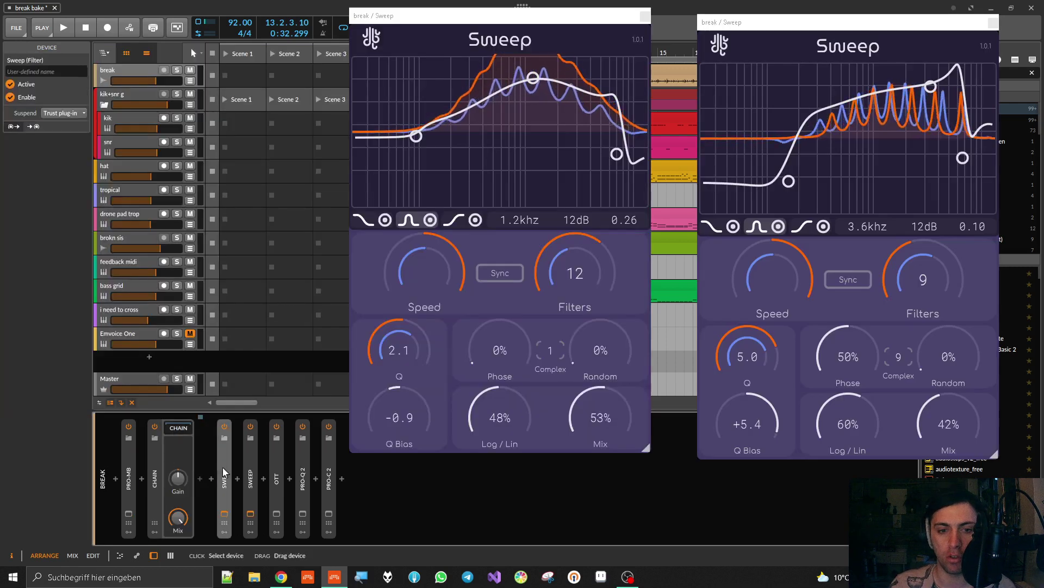
left_click_drag(202, 476, 228, 479)
Compare the full mix with and without both Sweeps by toggling the Chain, finishing with it enabled and playback stopped
left_click(168, 503)
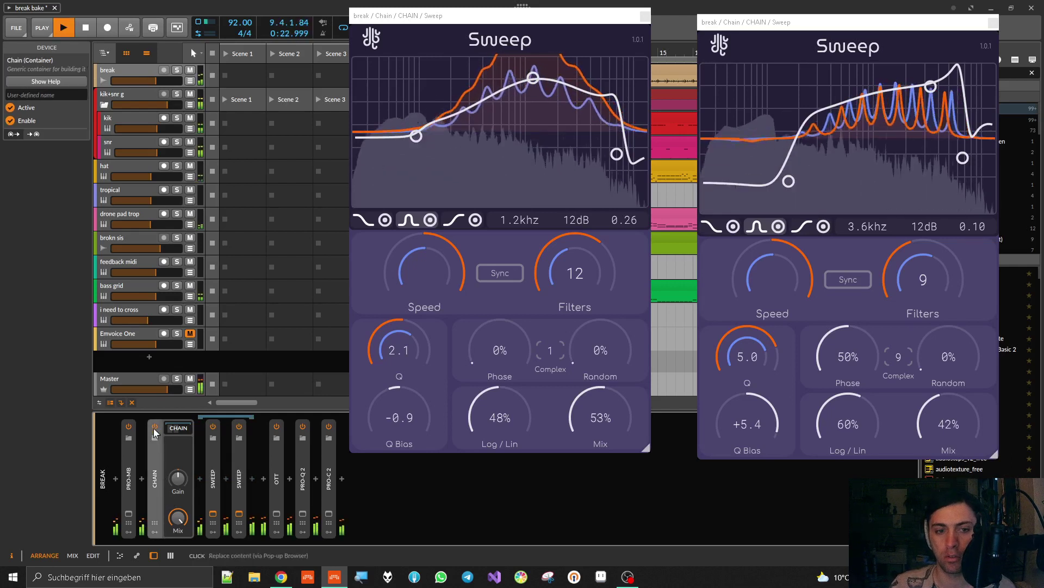
left_click(155, 428)
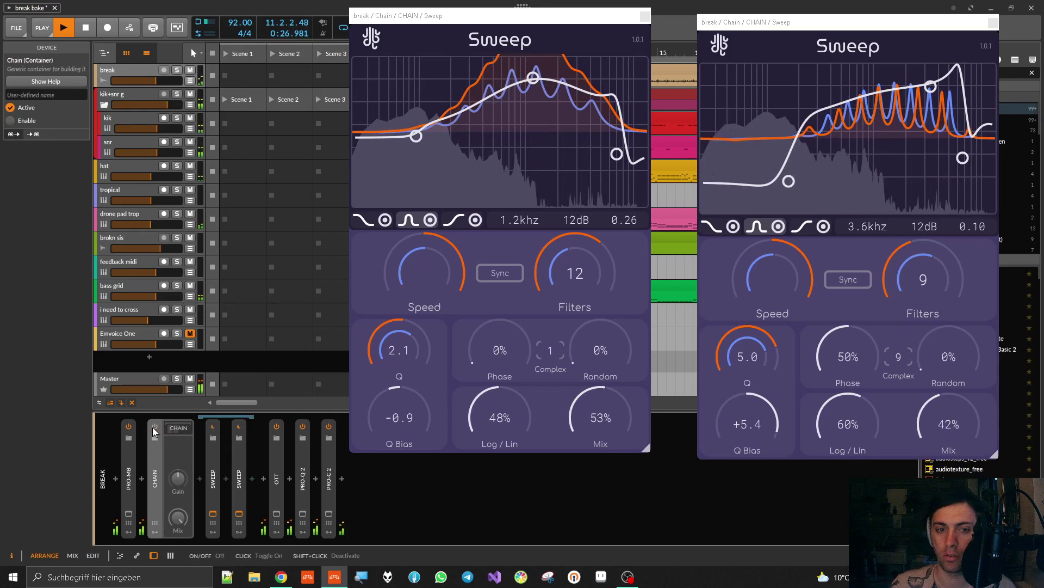
left_click(154, 427)
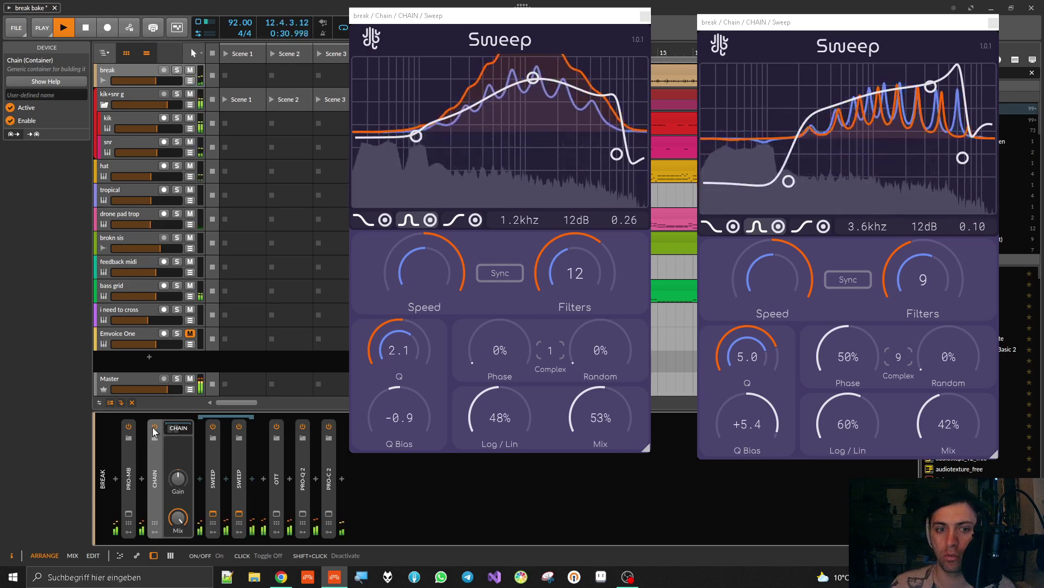
left_click(154, 429)
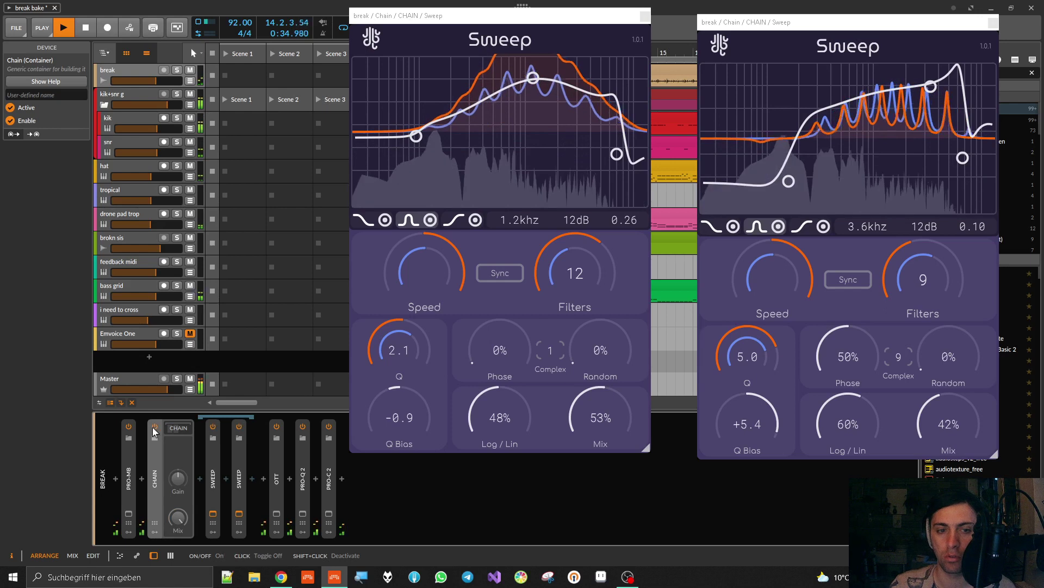
left_click(153, 430)
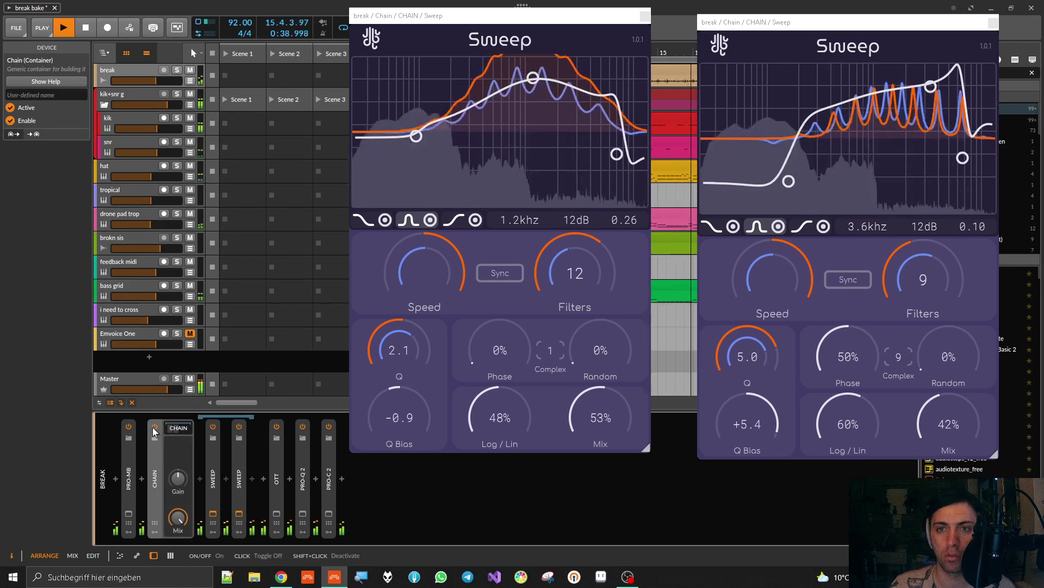
key("space")
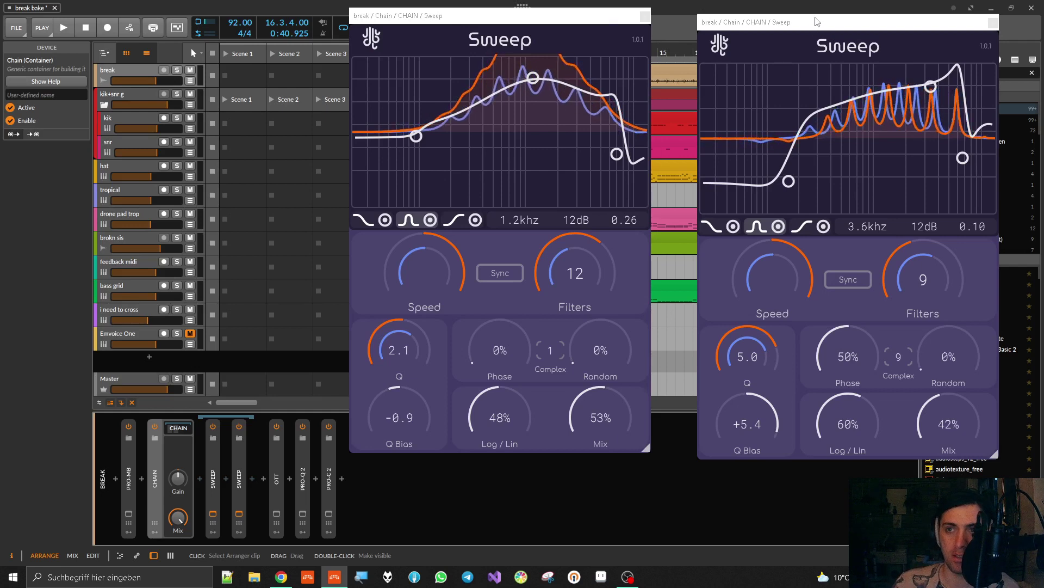
Bring the nine-filter Sweep window closer to the other one and resize both plug-in windows to a smaller scale
left_click_drag(801, 27, 768, 23)
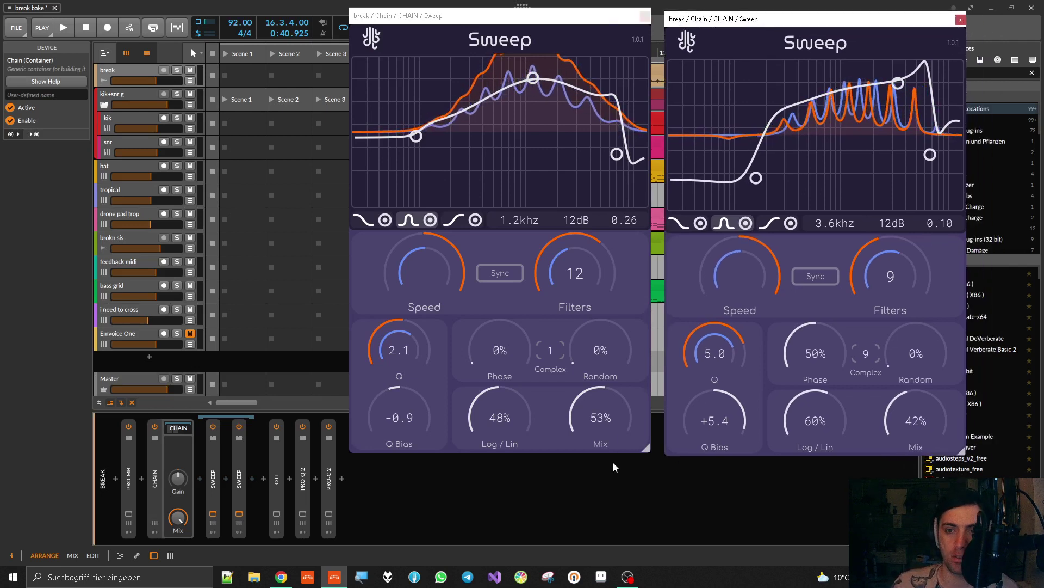
left_click_drag(646, 449, 487, 221)
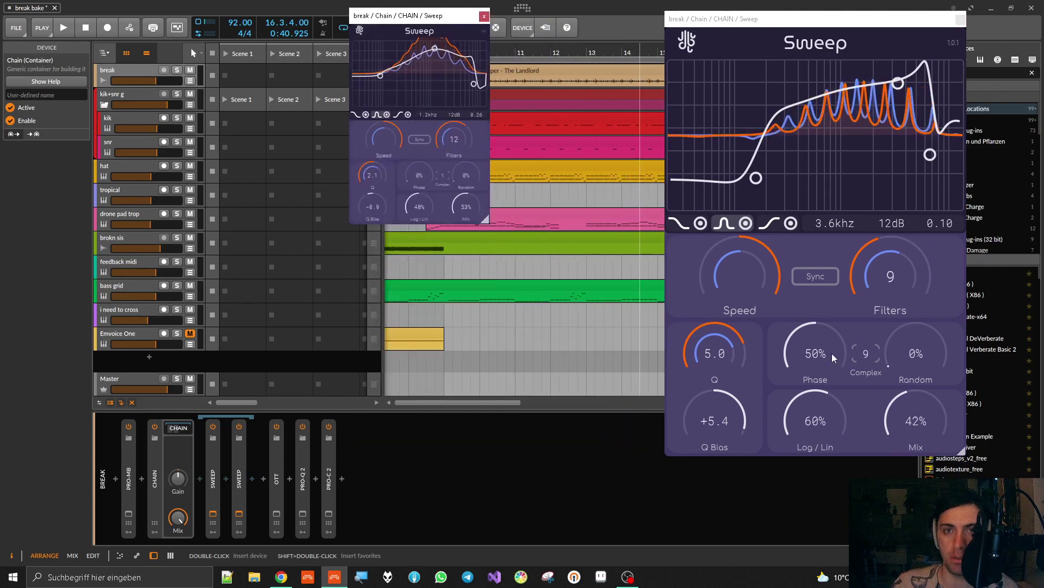
left_click_drag(965, 457, 775, 260)
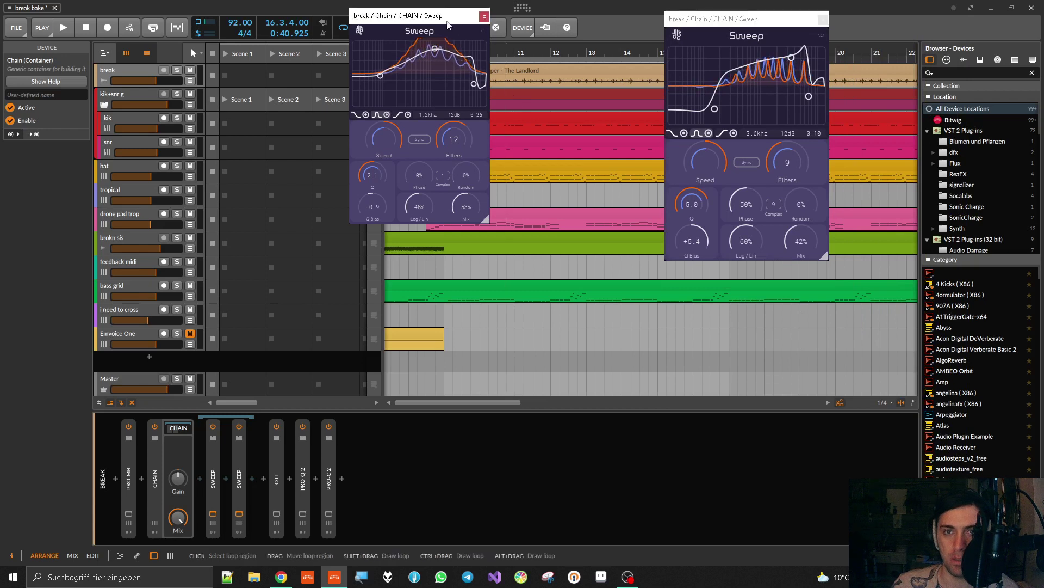
left_click_drag(486, 220, 525, 258)
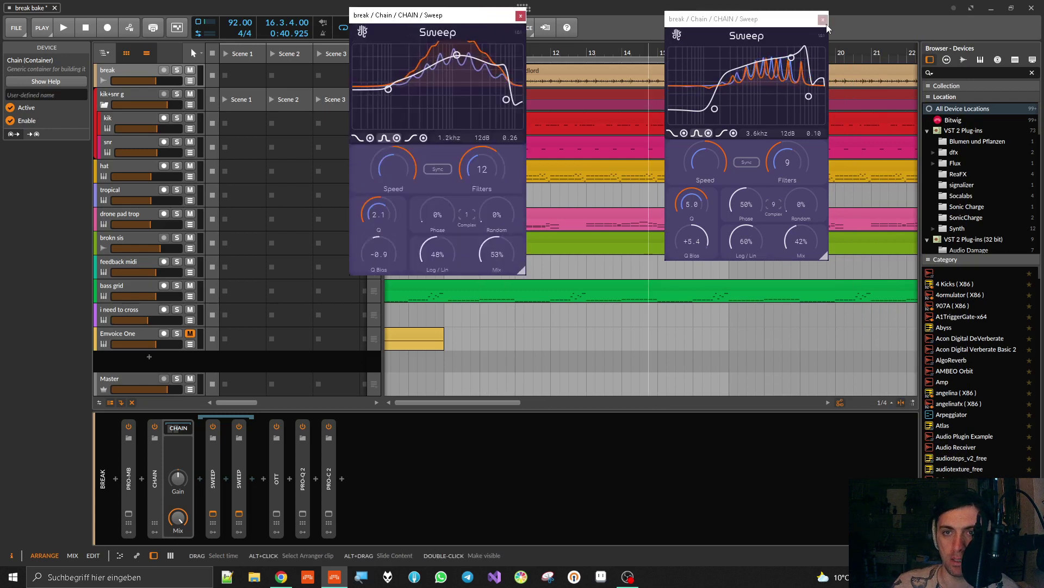
Close both Sweep windows and collapse the Chain container so the full song arrangement can be viewed
left_click(823, 19)
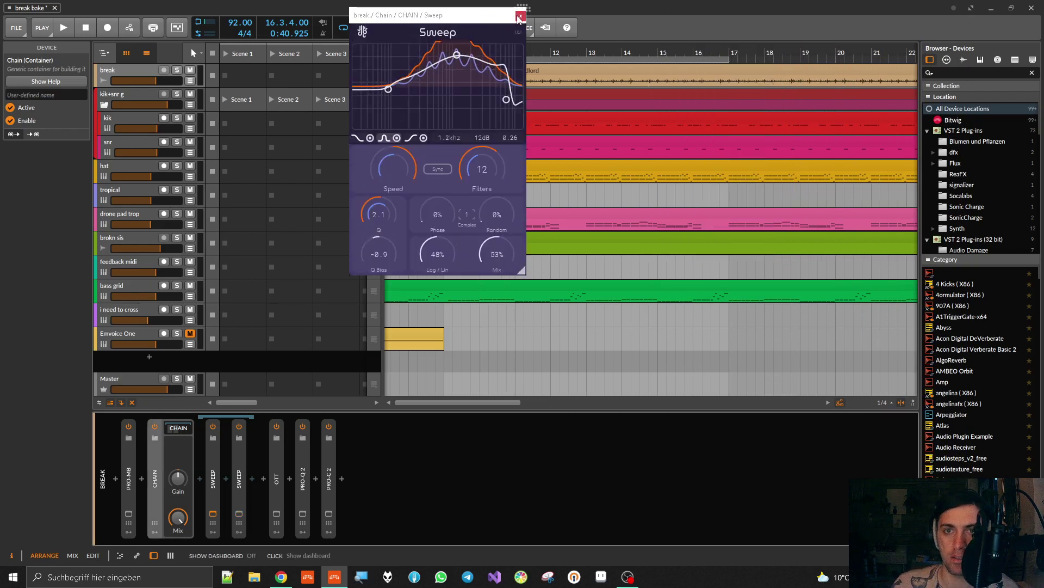
left_click(520, 16)
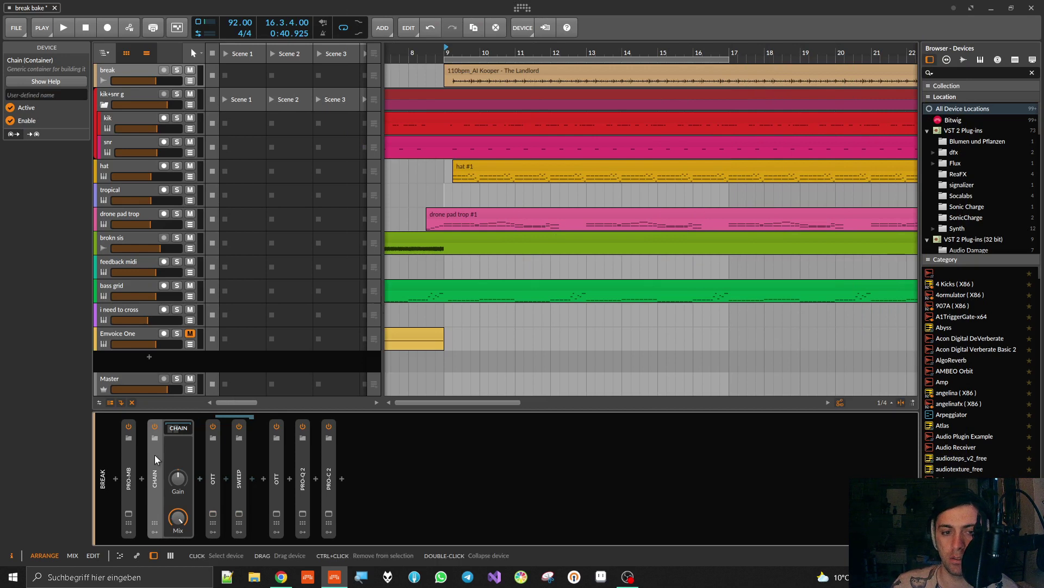
double_click(155, 455)
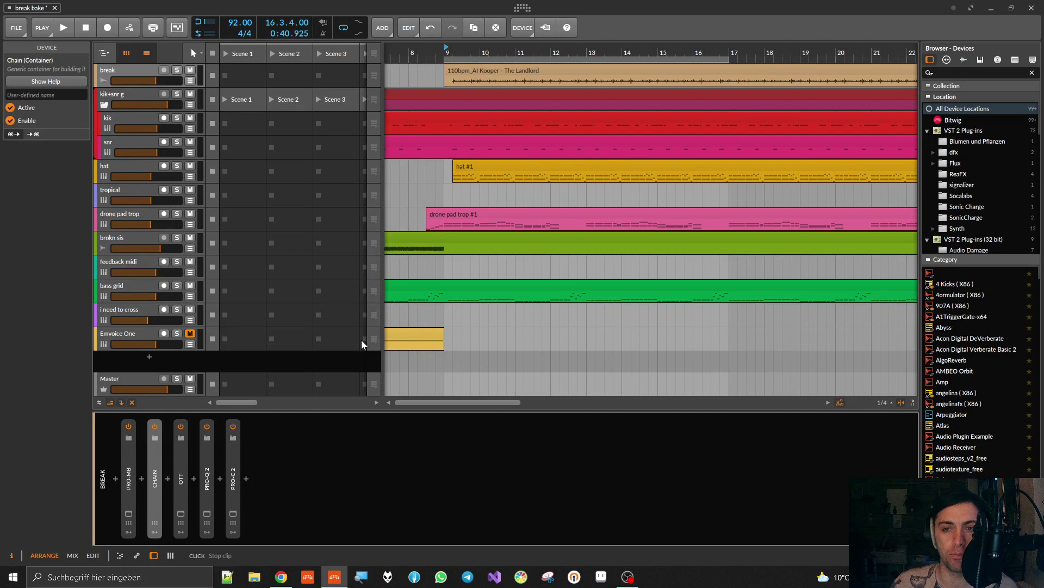
scroll(427, 314, "down", 6)
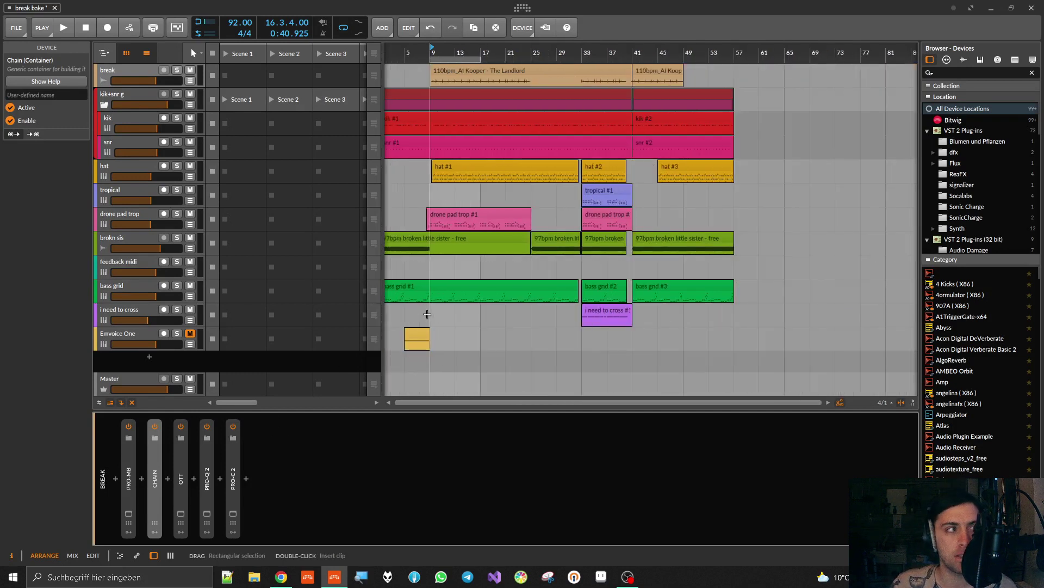